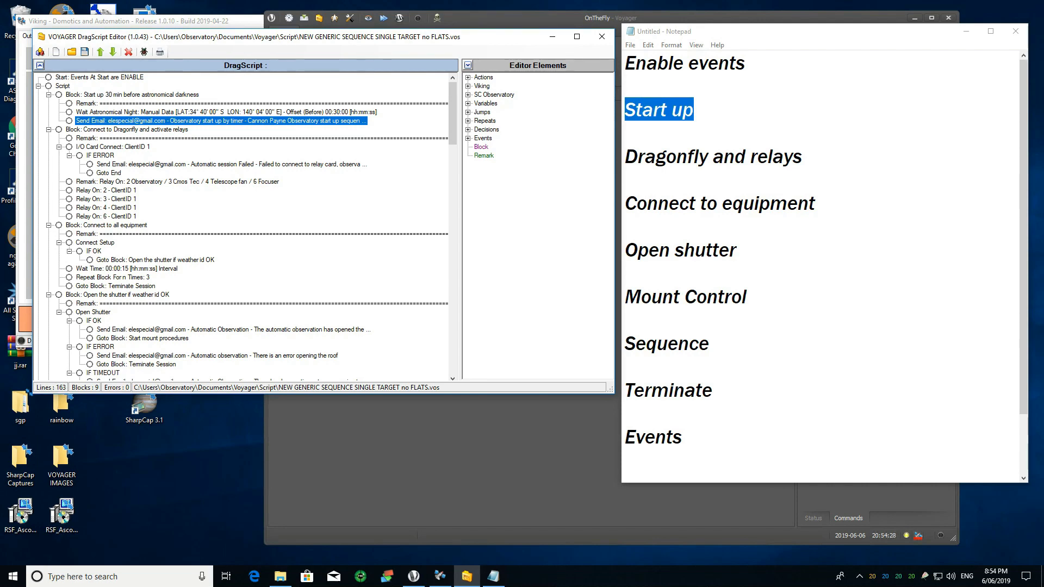
- Switch to Voyager and review the OnTheFly sequence configuration and the Weather conditions in Setup without changing anything
{"action": "left_click", "coordinate": [443, 405]}
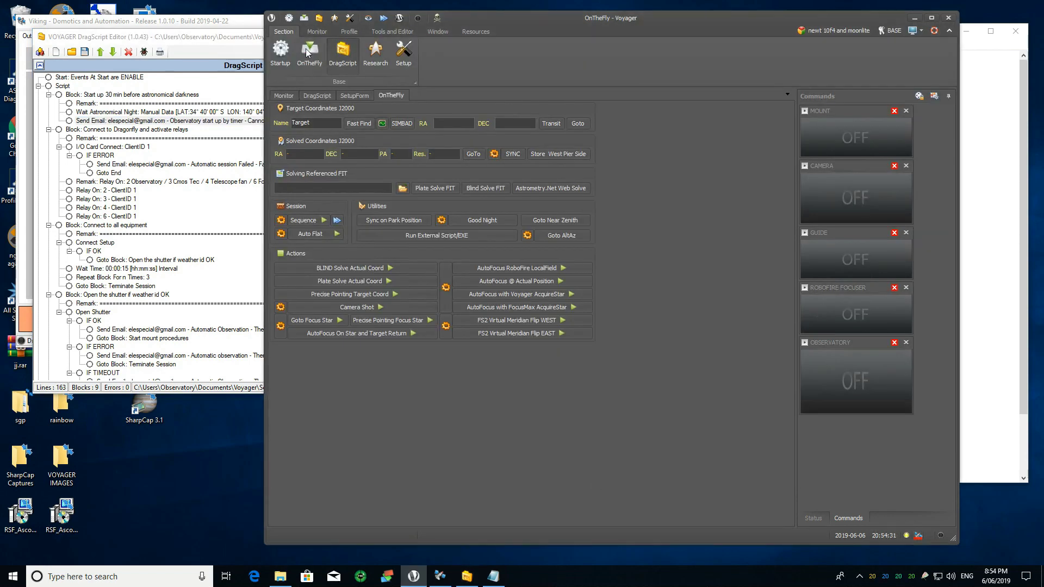
{"action": "left_click", "coordinate": [281, 220]}
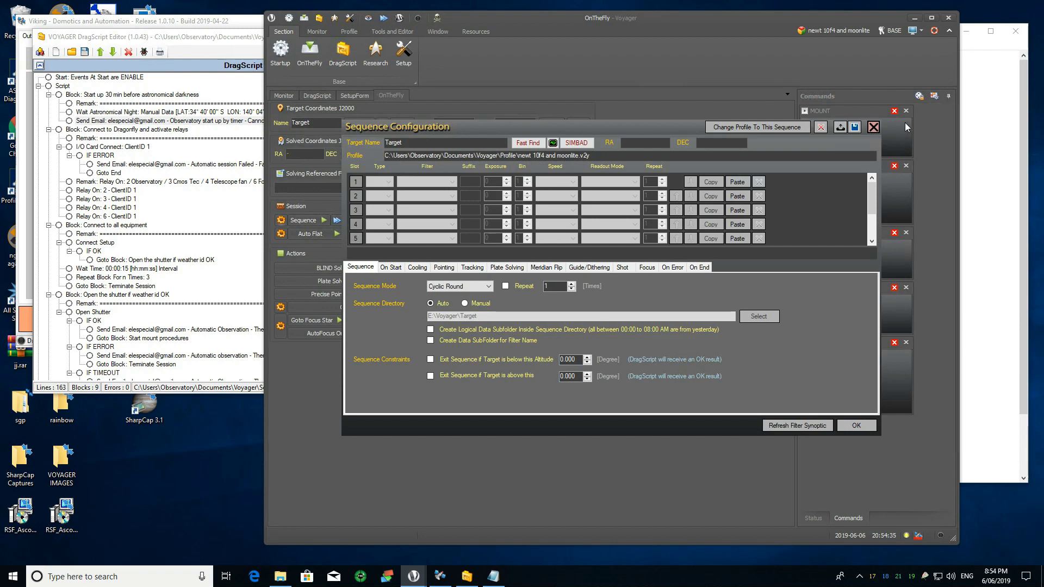
{"action": "left_click", "coordinate": [591, 155]}
{"action": "left_click", "coordinate": [874, 128]}
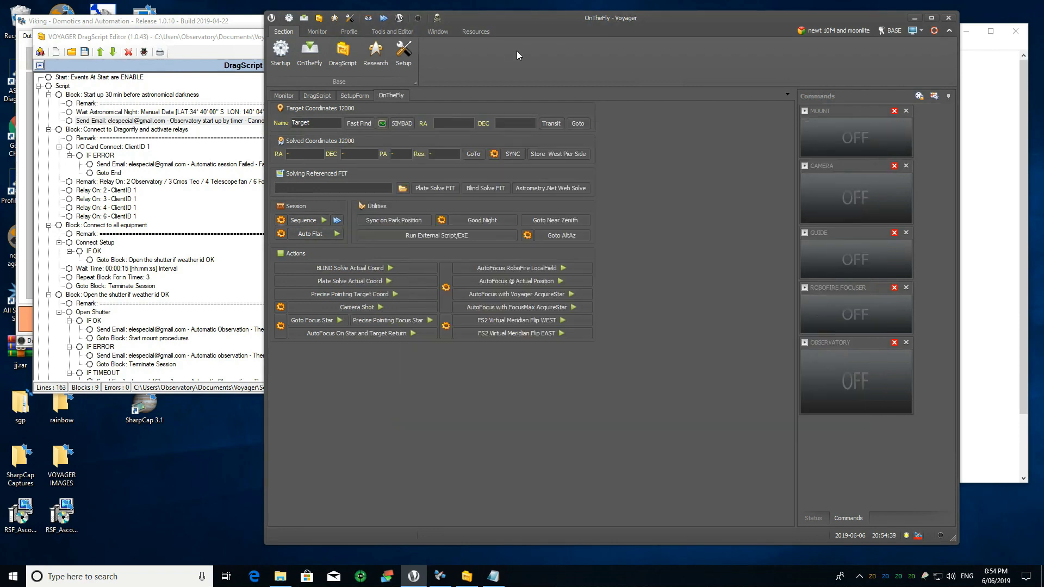
{"action": "left_click", "coordinate": [403, 52]}
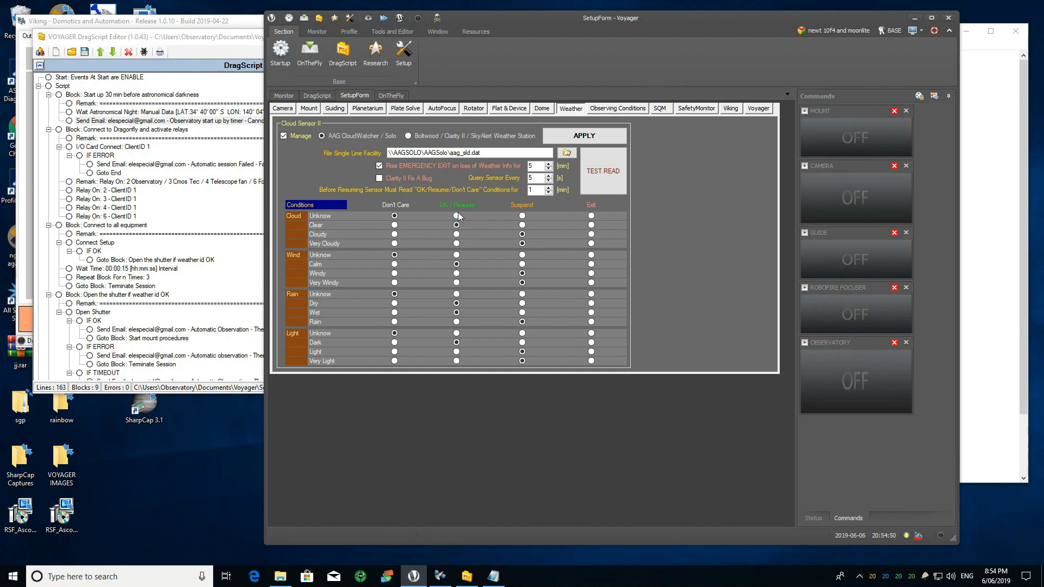
{"action": "mouse_move", "coordinate": [907, 538]}
- Switch to the DragScript Editor and view the script's Events section with the emergency handling
{"action": "left_click", "coordinate": [234, 37]}
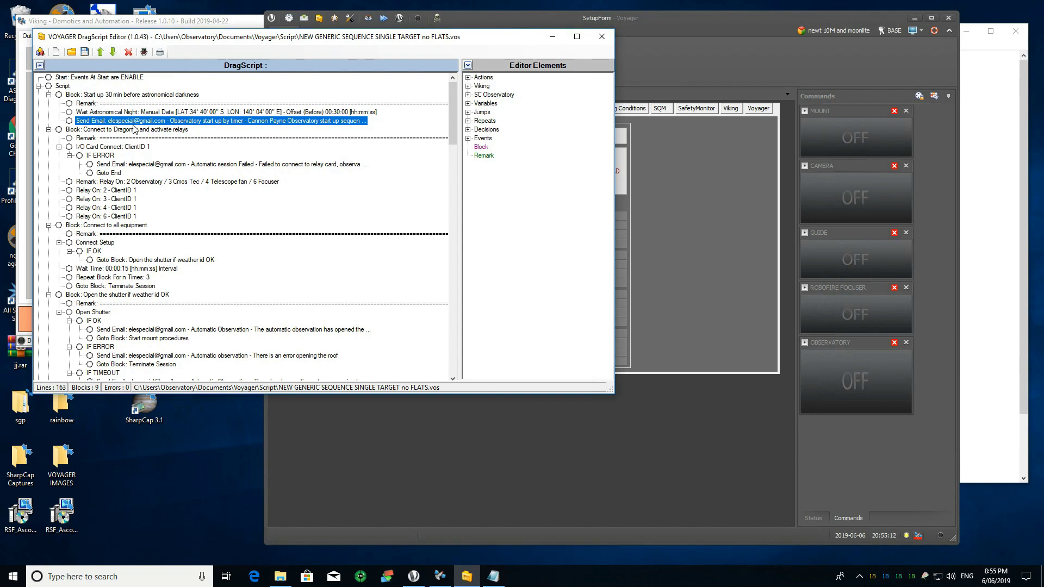
{"action": "left_click_drag", "start_coordinate": [453, 117], "coordinate": [477, 288]}
- Maximize the Notepad outline and highlight Enable events, then the Events section and its Suspend, Resume and Emergency exit entries
{"action": "left_click", "coordinate": [1005, 197]}
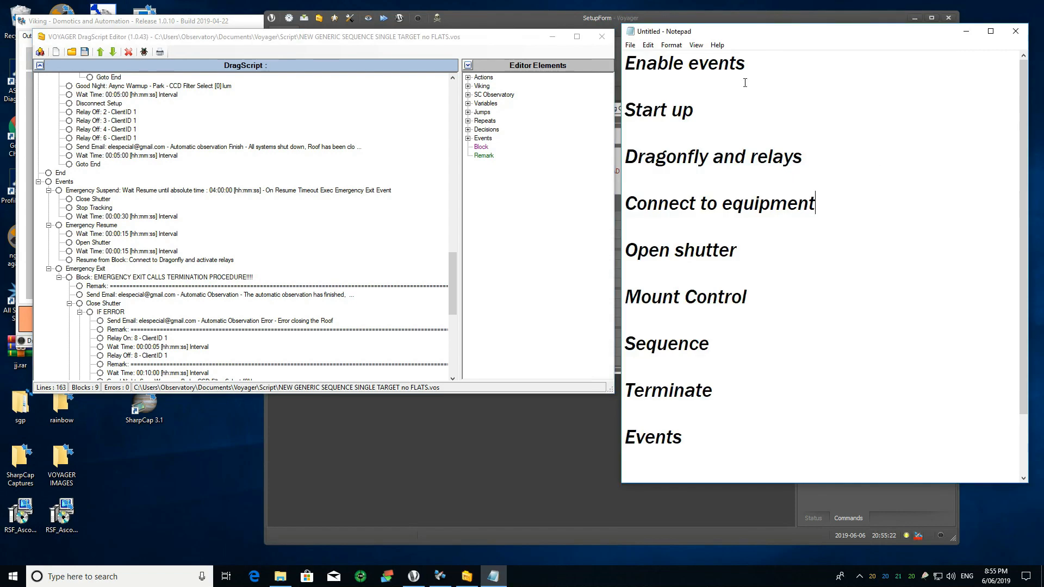
{"action": "double_click", "coordinate": [789, 25]}
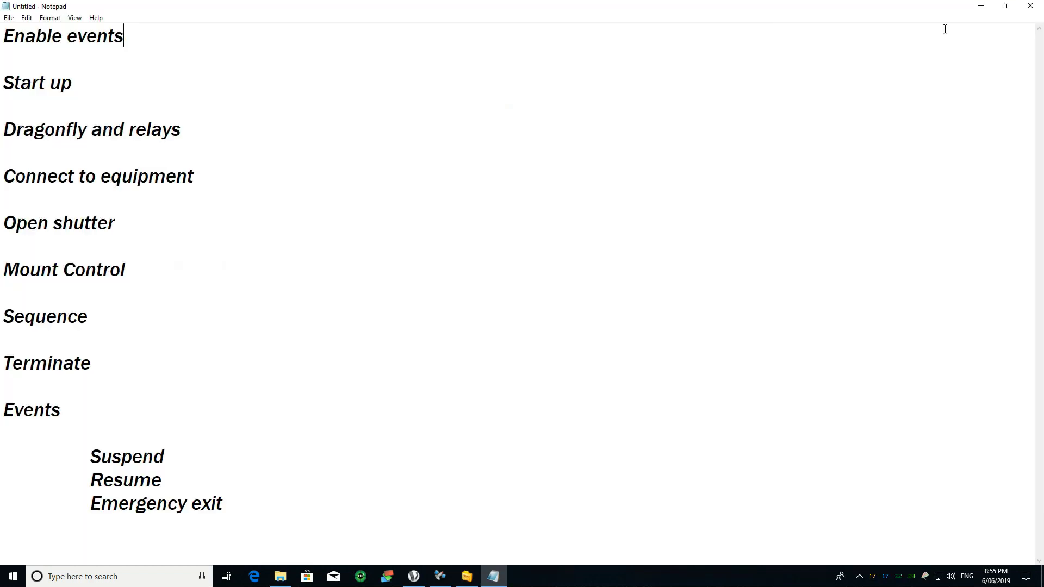
{"action": "key", "text": "shift+Home"}
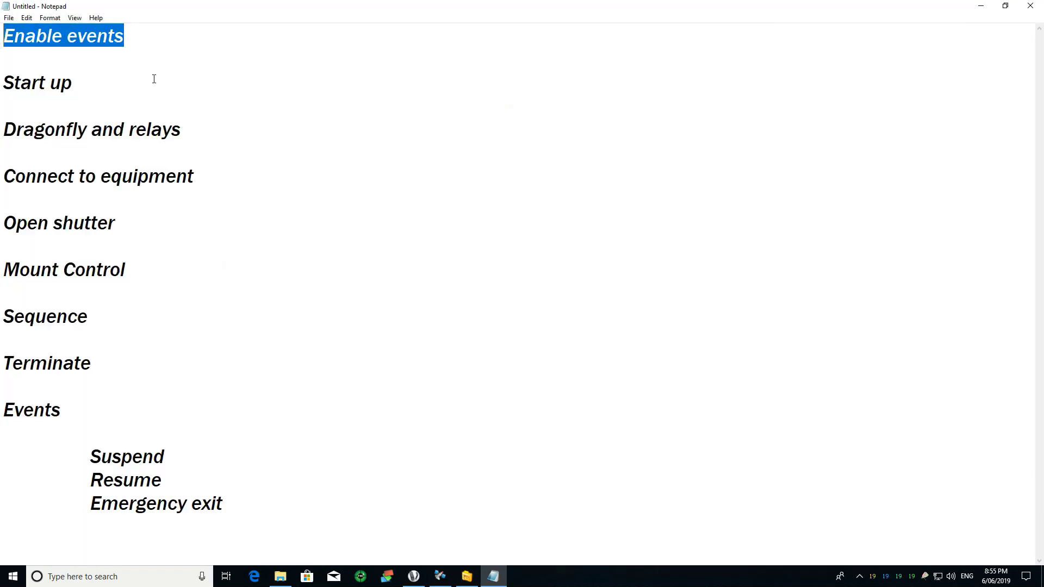
{"action": "left_click_drag", "start_coordinate": [11, 406], "coordinate": [260, 523]}
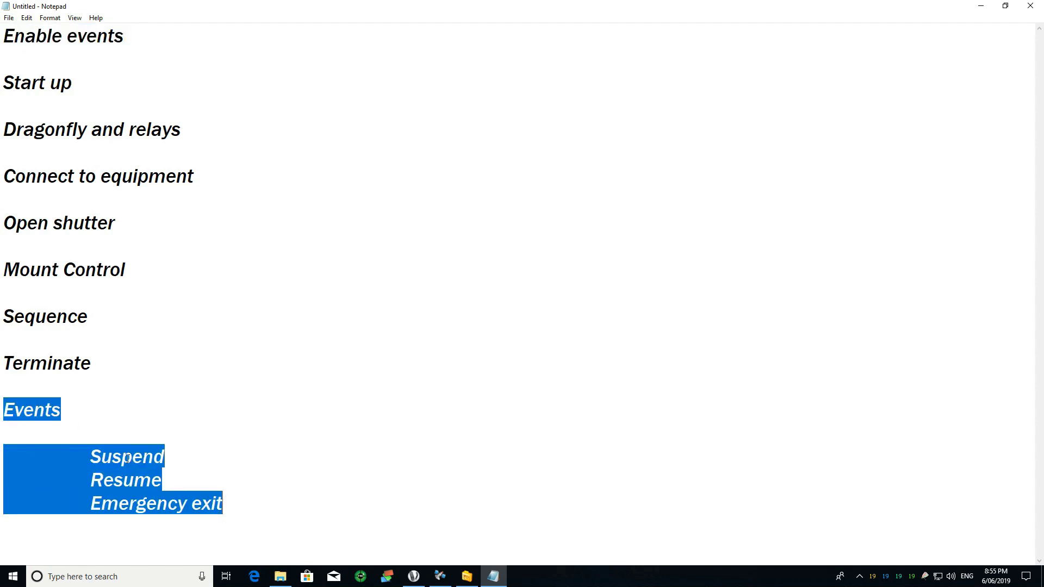
{"action": "left_click_drag", "start_coordinate": [92, 458], "coordinate": [167, 457]}
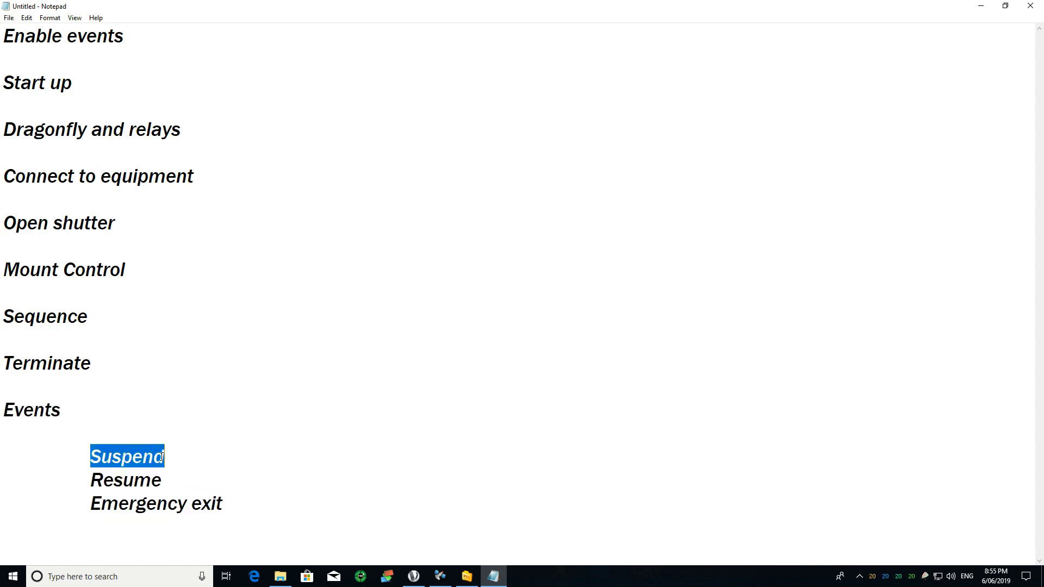
{"action": "left_click", "coordinate": [134, 482]}
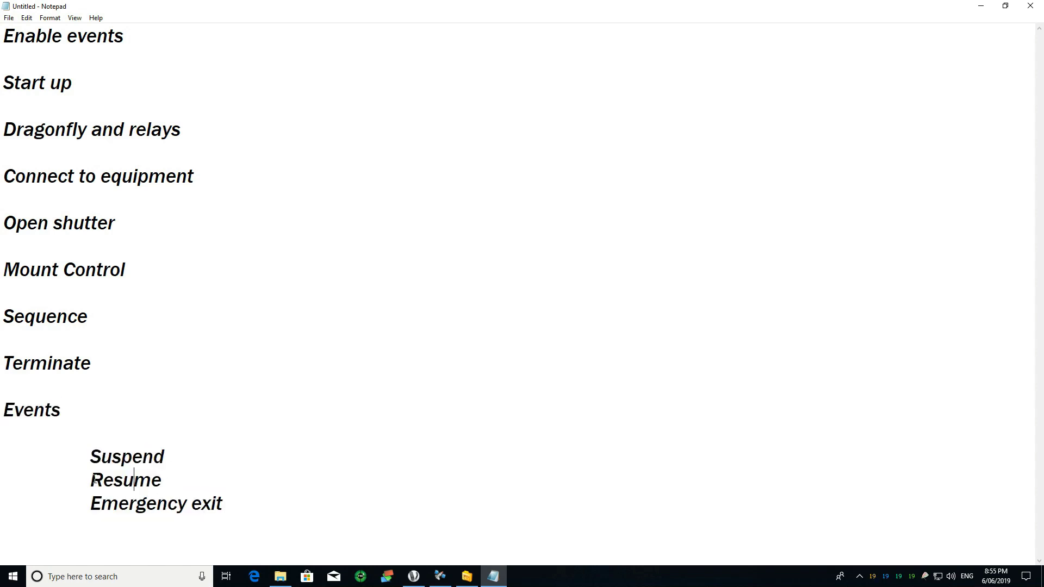
{"action": "left_click_drag", "start_coordinate": [94, 480], "coordinate": [171, 479]}
{"action": "left_click", "coordinate": [147, 506]}
{"action": "left_click_drag", "start_coordinate": [96, 507], "coordinate": [270, 499]}
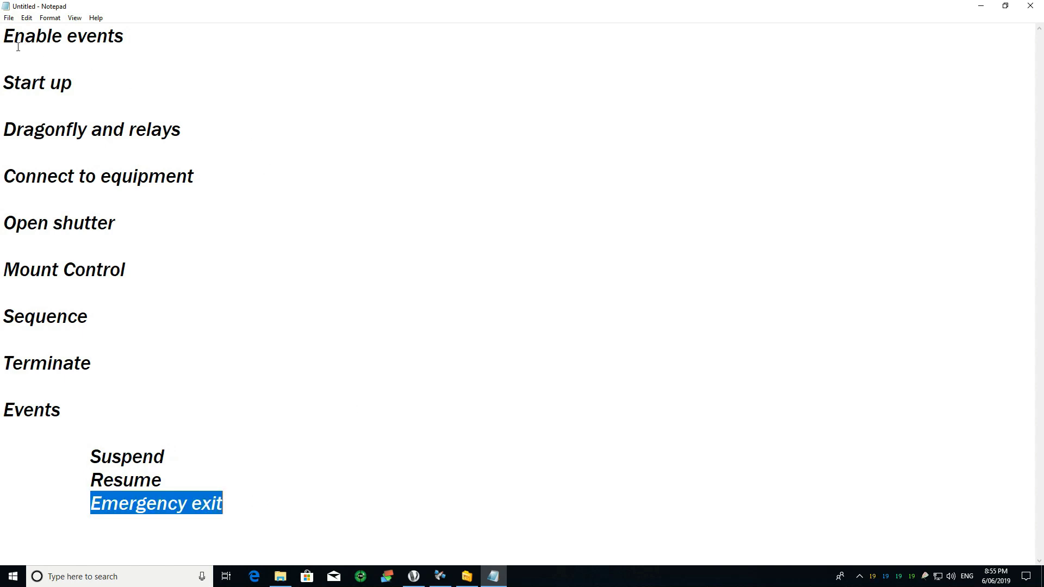
- Highlight the outline lines Enable events, Start up, Dragonfly and relays, Connect to equipment and Open shutter one after another
{"action": "left_click_drag", "start_coordinate": [5, 36], "coordinate": [128, 38]}
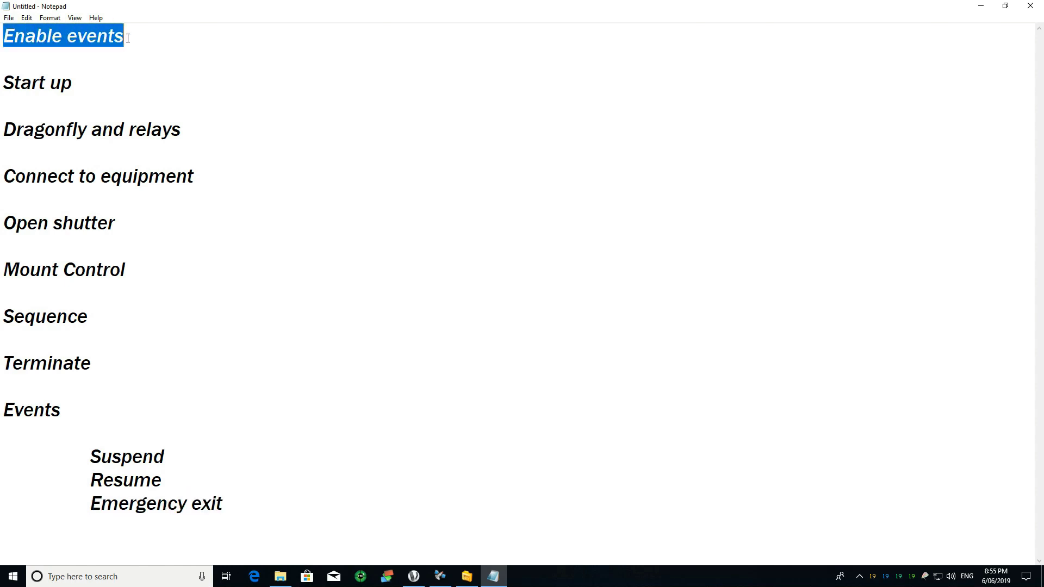
{"action": "left_click_drag", "start_coordinate": [8, 83], "coordinate": [89, 85]}
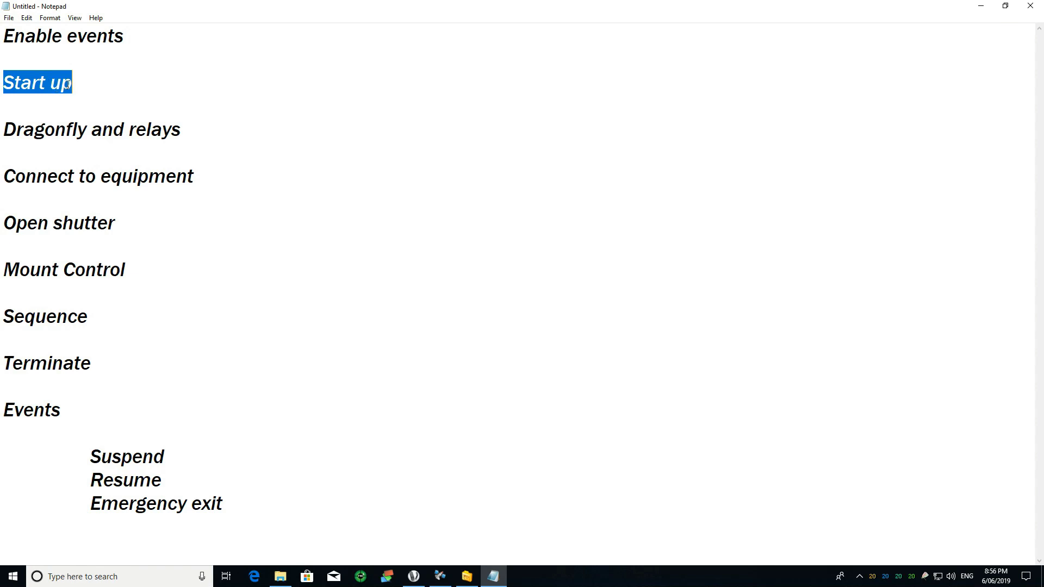
{"action": "left_click_drag", "start_coordinate": [9, 129], "coordinate": [225, 138]}
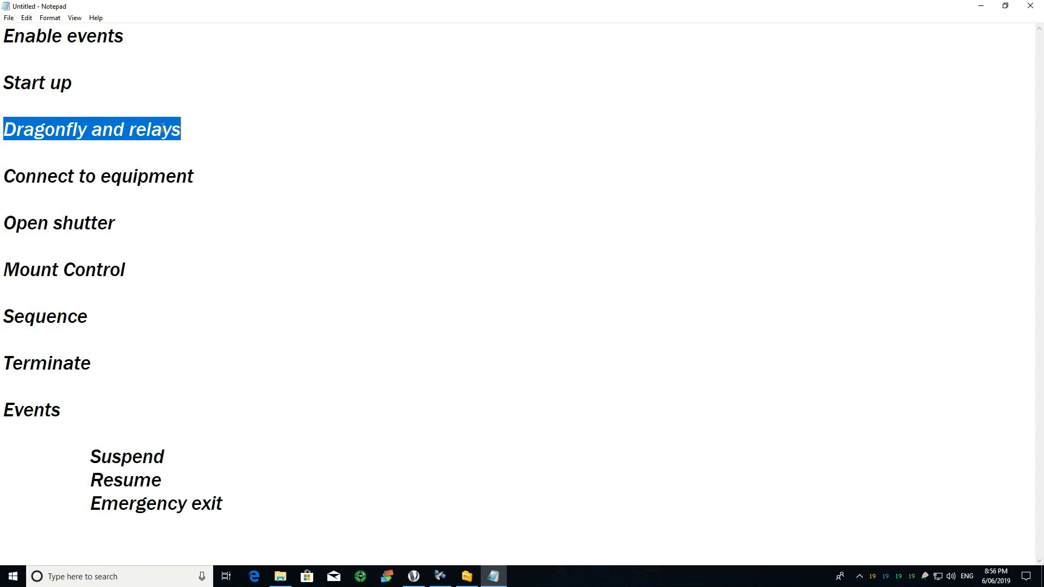
{"action": "left_click_drag", "start_coordinate": [16, 173], "coordinate": [243, 186]}
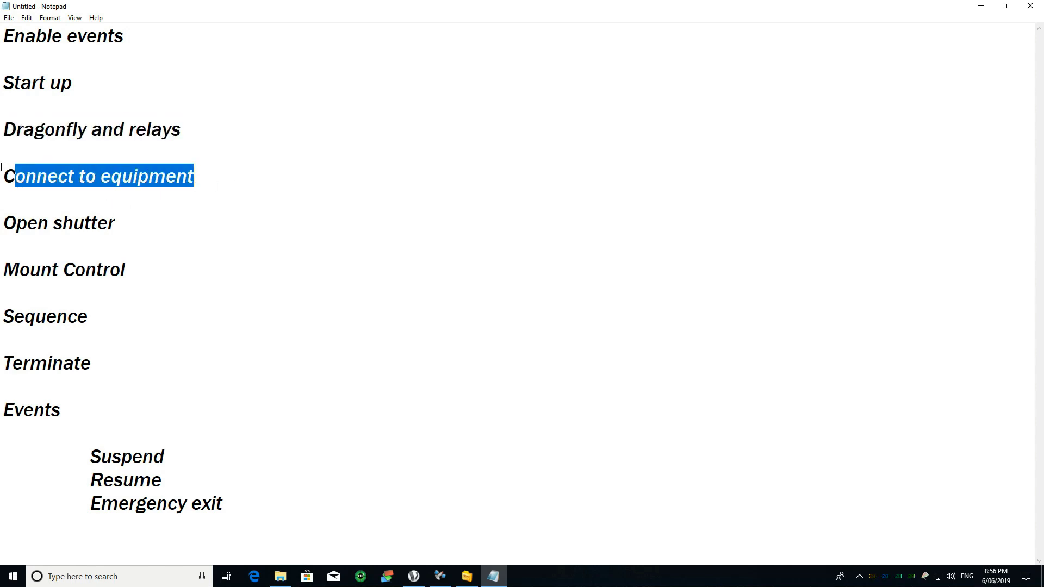
{"action": "left_click_drag", "start_coordinate": [4, 175], "coordinate": [239, 183]}
{"action": "left_click_drag", "start_coordinate": [116, 233], "coordinate": [2, 223]}
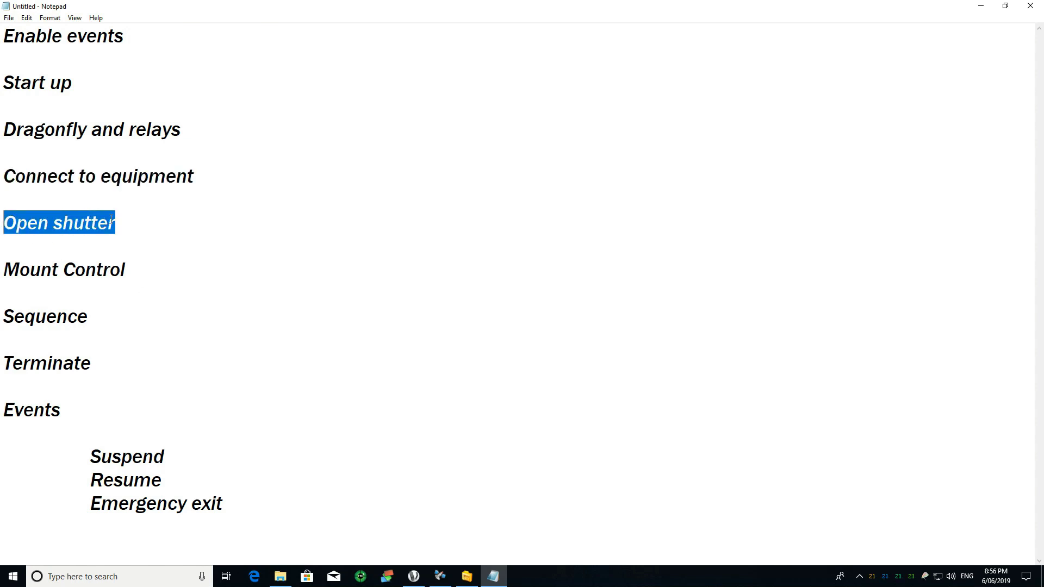
- Highlight Mount Control, Sequence and Terminate in turn, followed by the whole range from Start up to Terminate
{"action": "left_click_drag", "start_coordinate": [126, 273], "coordinate": [1, 274]}
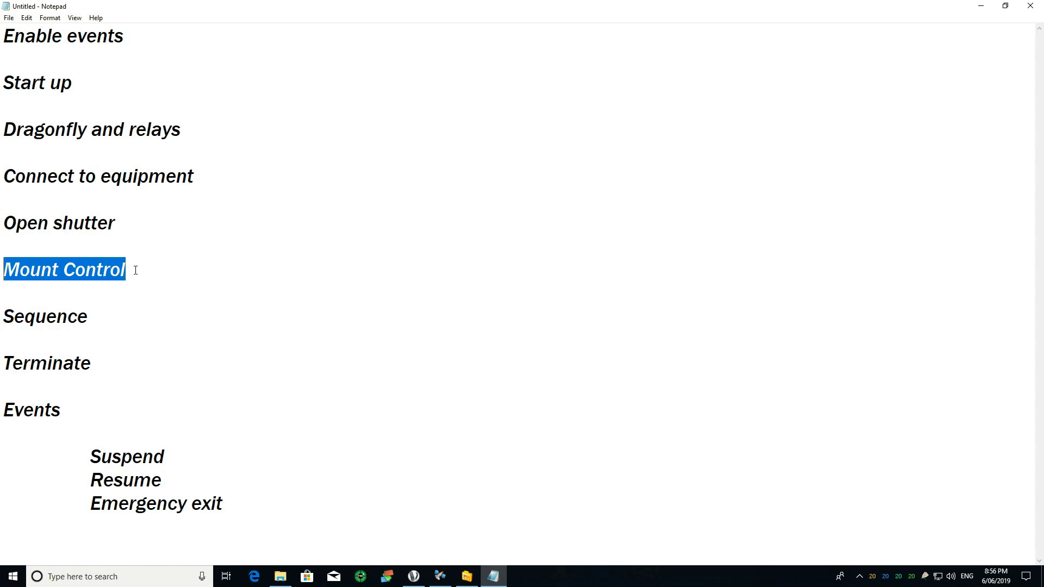
{"action": "left_click_drag", "start_coordinate": [4, 317], "coordinate": [107, 316]}
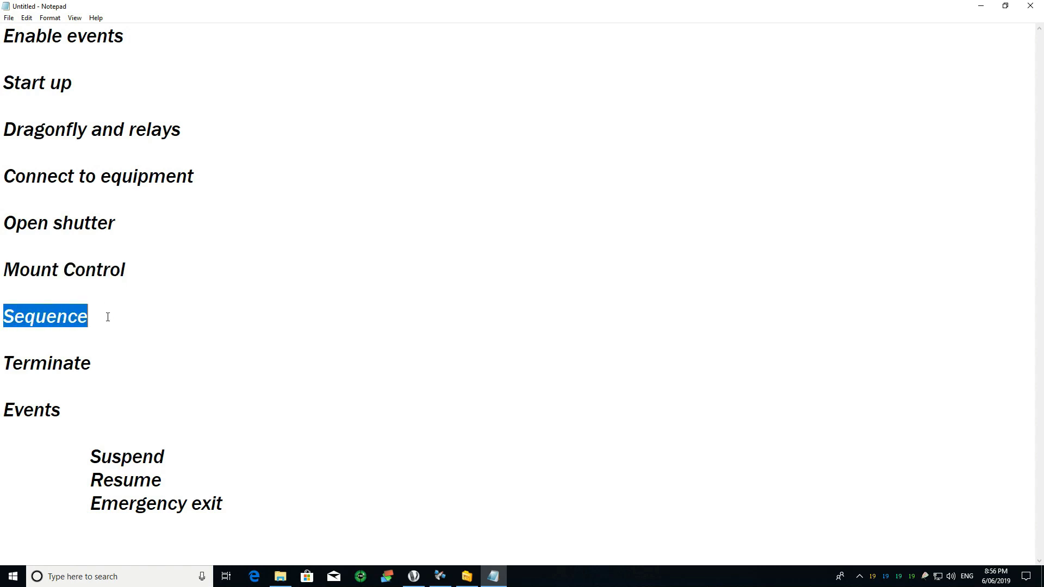
{"action": "left_click_drag", "start_coordinate": [5, 363], "coordinate": [128, 364]}
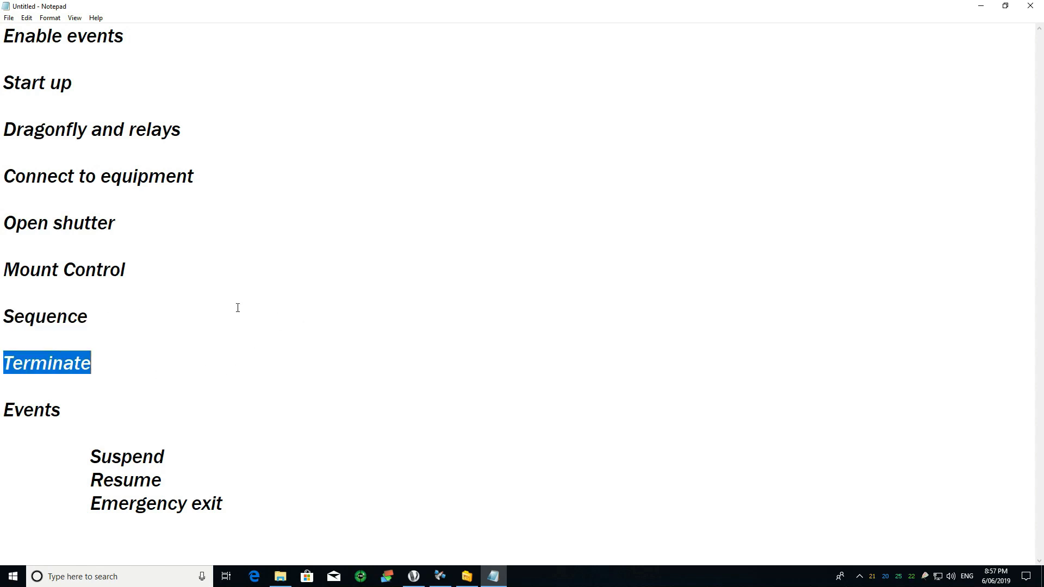
{"action": "left_click", "coordinate": [57, 359]}
{"action": "double_click", "coordinate": [53, 362]}
{"action": "left_click_drag", "start_coordinate": [4, 81], "coordinate": [128, 376]}
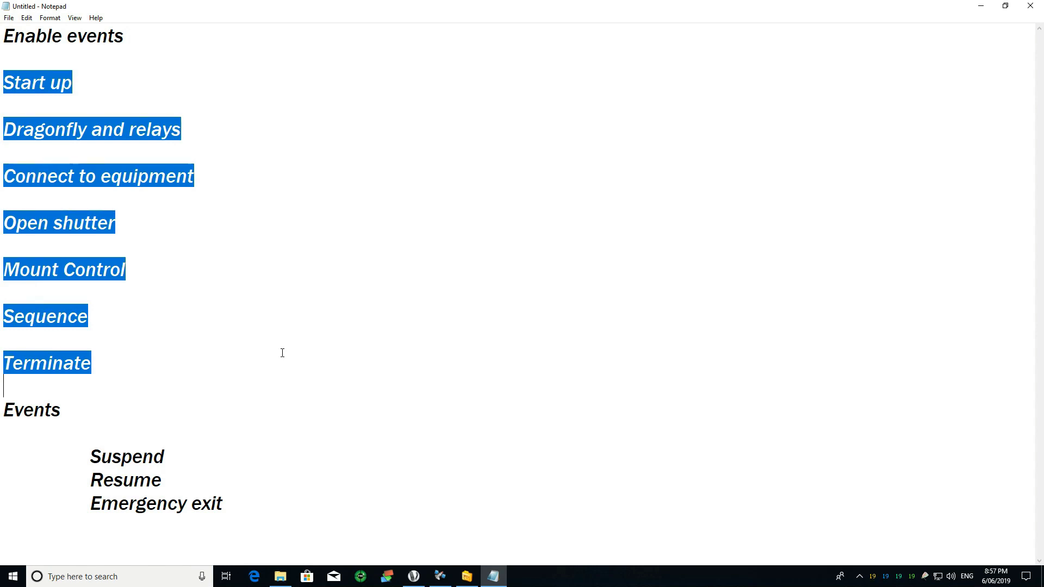
- Highlight the outline's Suspend, Terminate and Resume entries one after another
{"action": "left_click_drag", "start_coordinate": [163, 459], "coordinate": [93, 458]}
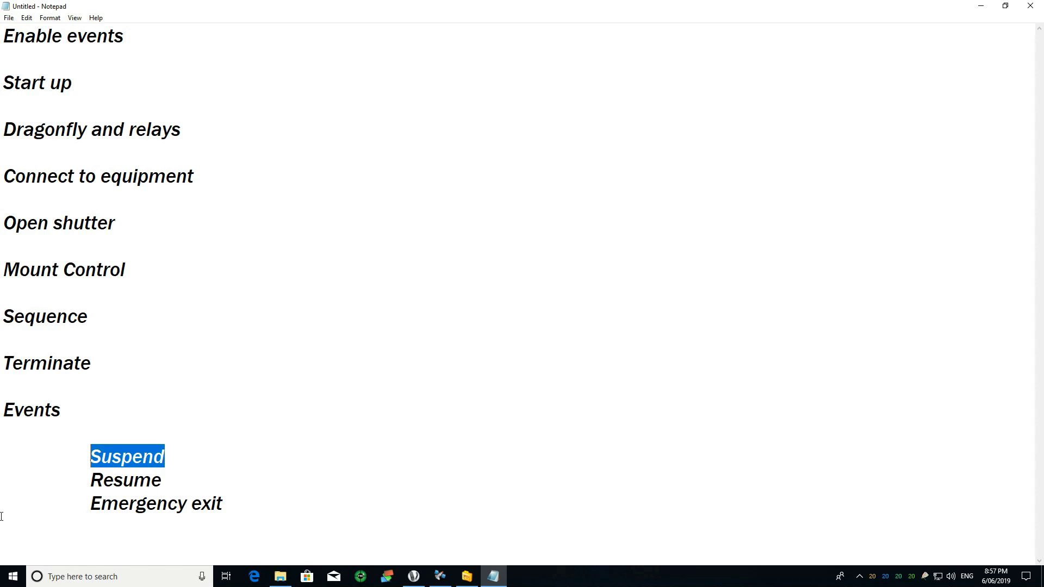
{"action": "left_click_drag", "start_coordinate": [100, 363], "coordinate": [1, 366]}
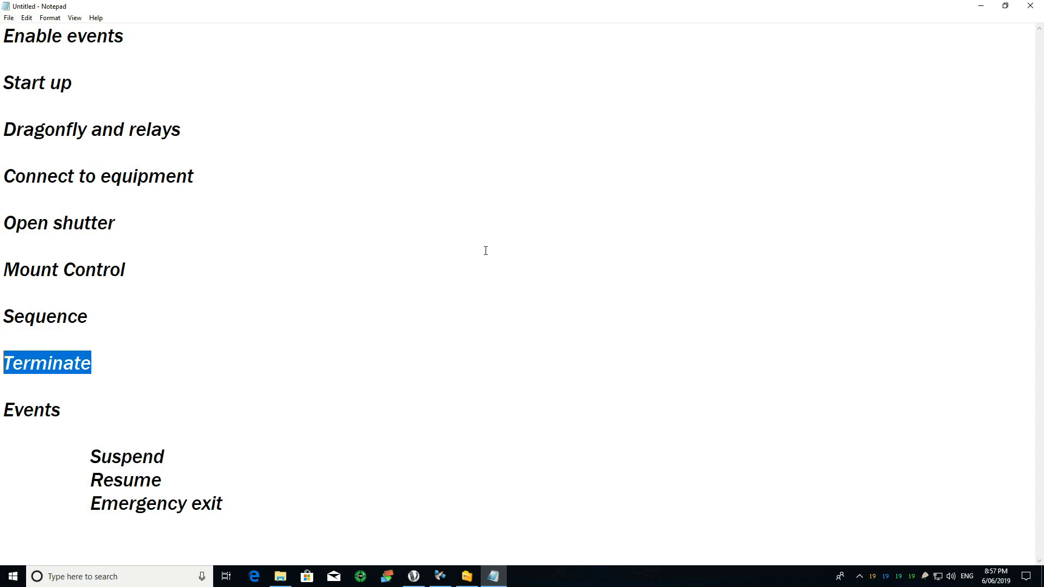
{"action": "left_click_drag", "start_coordinate": [162, 478], "coordinate": [85, 486]}
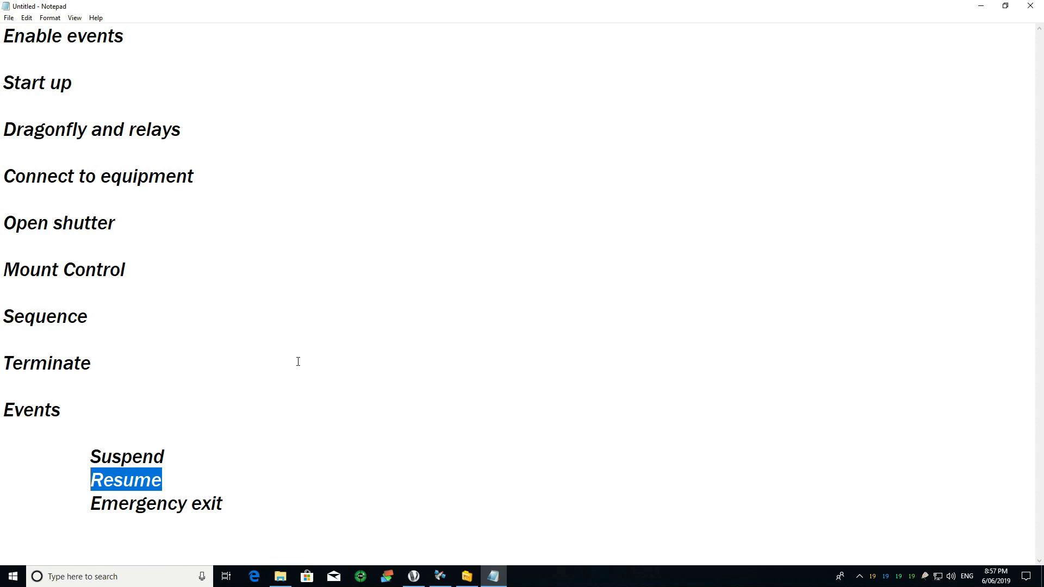
- Restore Notepad to its smaller window and select the "Start: Events At Start are ENABLE" line in the DragScript Editor
{"action": "left_click", "coordinate": [1006, 6]}
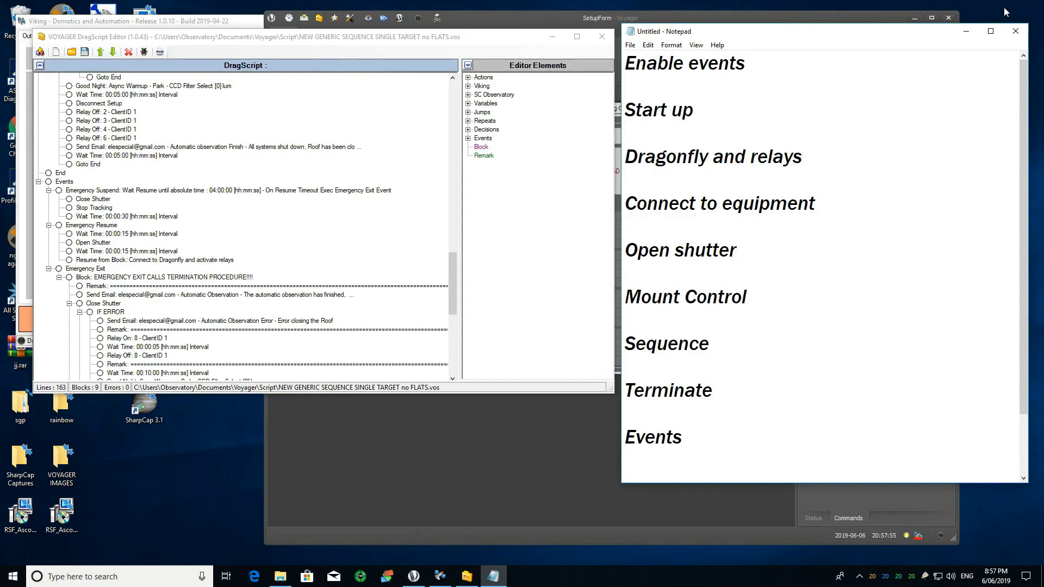
{"action": "left_click_drag", "start_coordinate": [452, 272], "coordinate": [451, 103]}
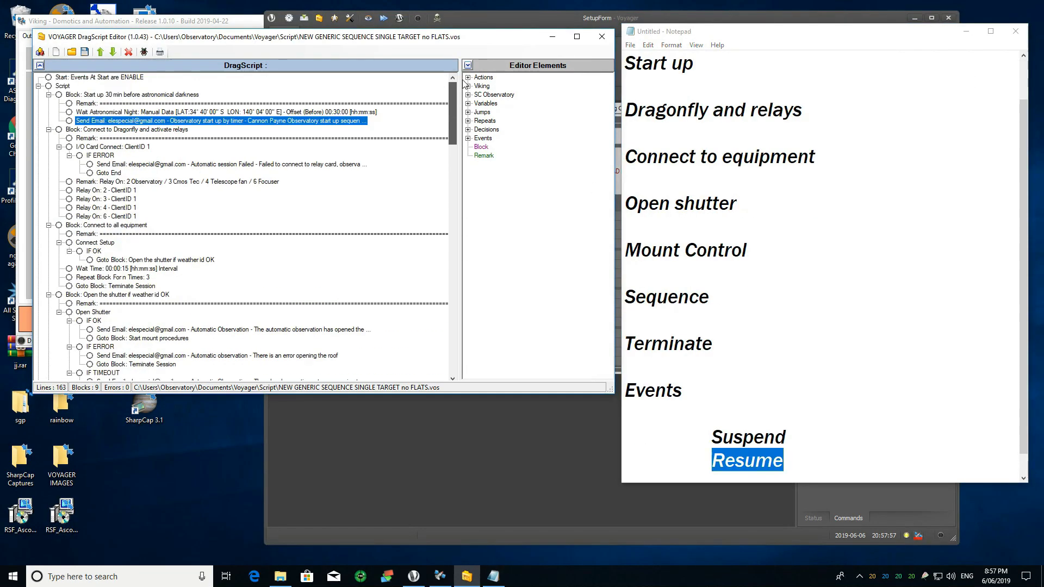
{"action": "left_click", "coordinate": [94, 79]}
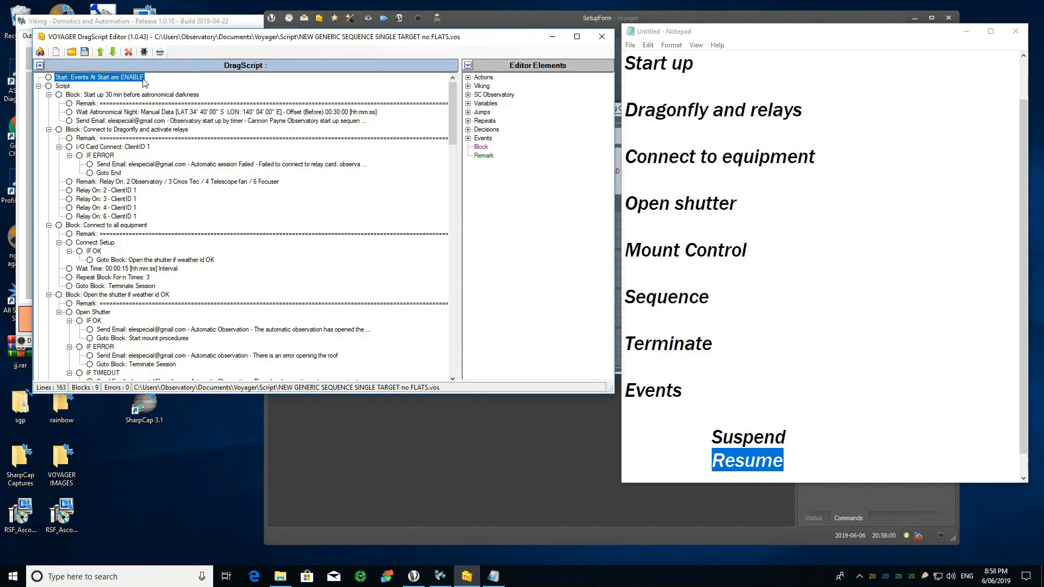
- Highlight the outline's Events section through Emergency exit and select the matching Events node in the script
{"action": "scroll", "coordinate": [750, 413], "scroll_direction": "down", "scroll_amount": 1}
{"action": "left_click_drag", "start_coordinate": [627, 365], "coordinate": [854, 458]}
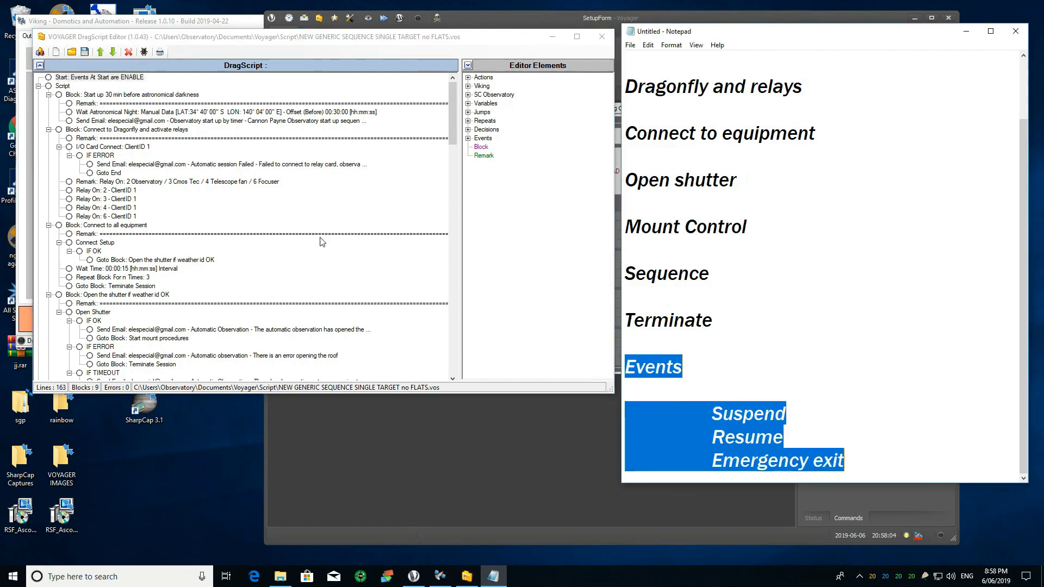
{"action": "scroll", "coordinate": [204, 264], "scroll_direction": "down", "scroll_amount": 5}
{"action": "scroll", "coordinate": [190, 168], "scroll_direction": "up", "scroll_amount": 5}
{"action": "scroll", "coordinate": [173, 298], "scroll_direction": "down", "scroll_amount": 6}
{"action": "scroll", "coordinate": [173, 298], "scroll_direction": "down", "scroll_amount": 20}
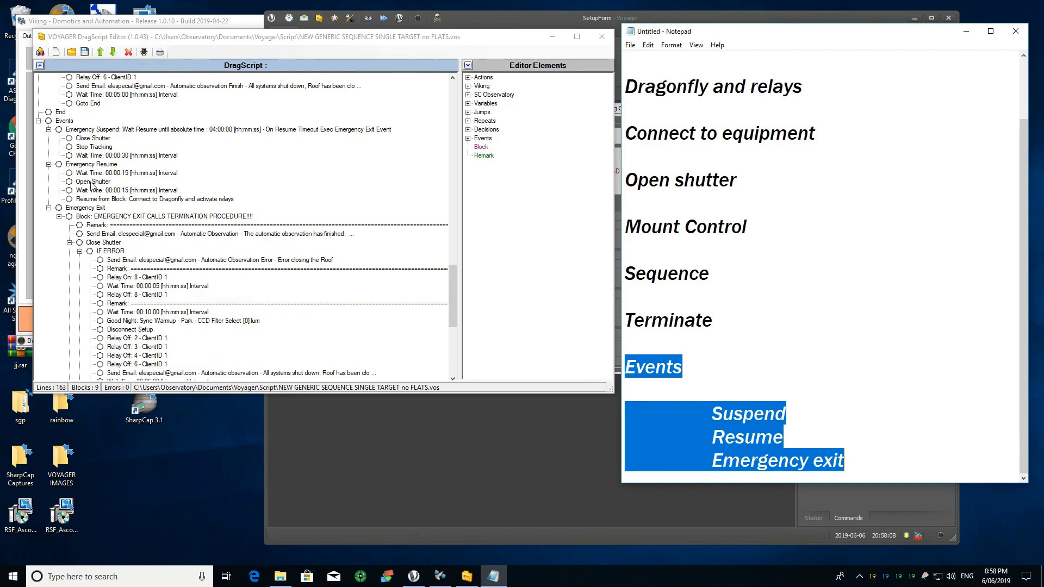
{"action": "left_click", "coordinate": [62, 121]}
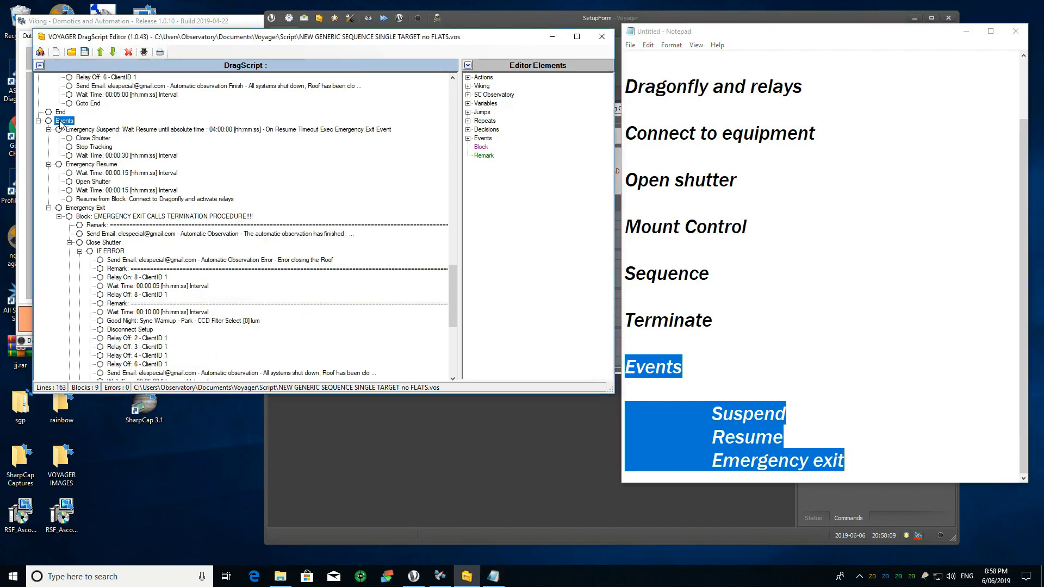
- Select the Emergency Suspend event, its Close Shutter and Stop Tracking actions, and Open Shutter under Emergency Resume in turn
{"action": "left_click", "coordinate": [86, 132]}
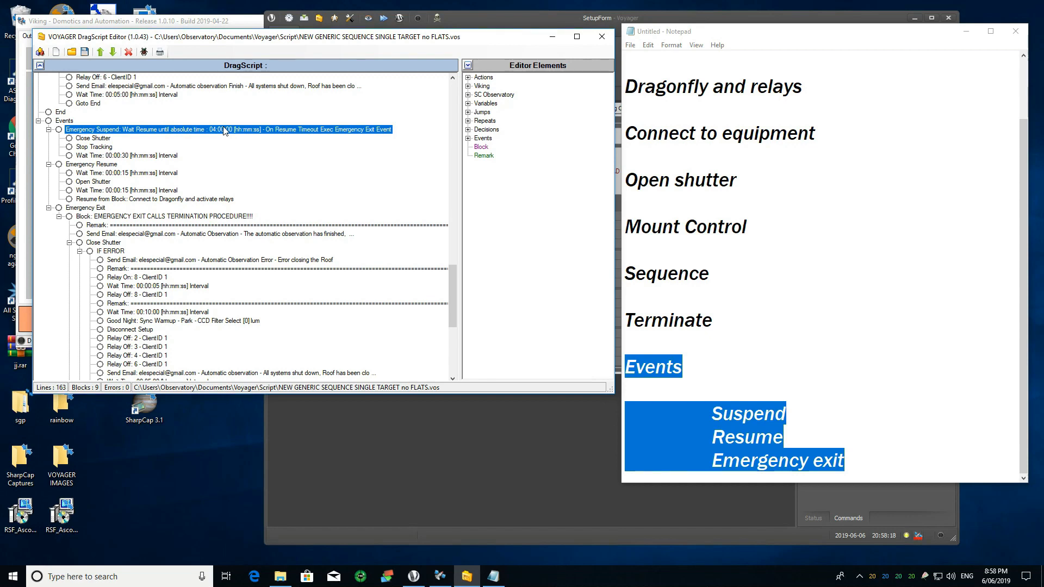
{"action": "left_click", "coordinate": [106, 139]}
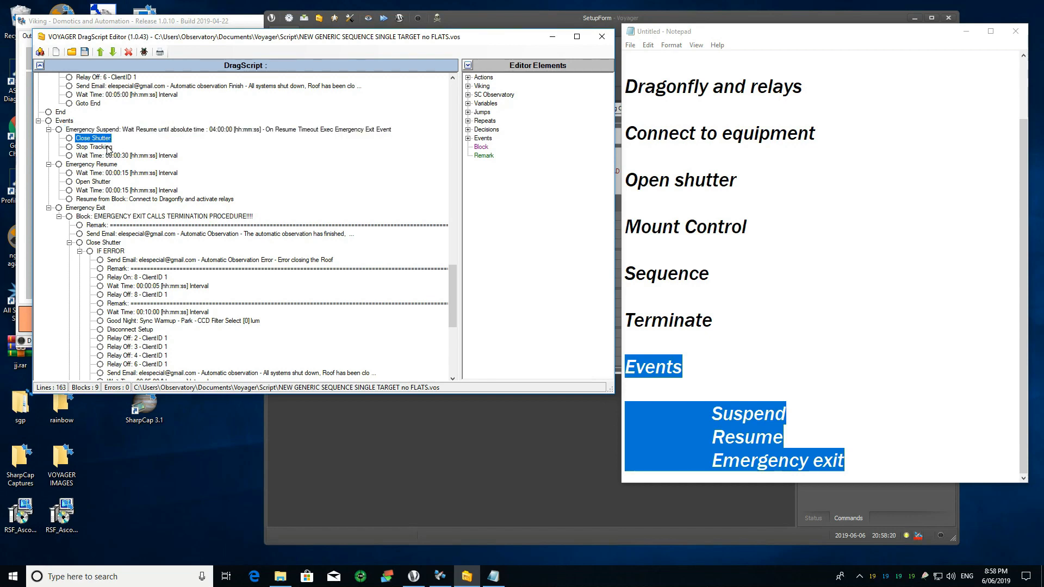
{"action": "left_click", "coordinate": [107, 148]}
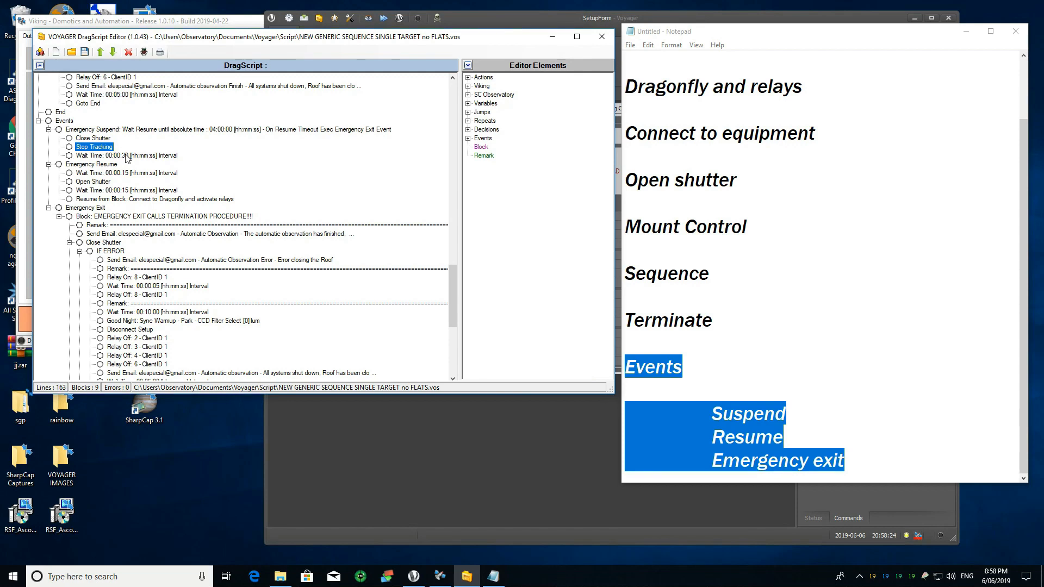
{"action": "left_click", "coordinate": [867, 309]}
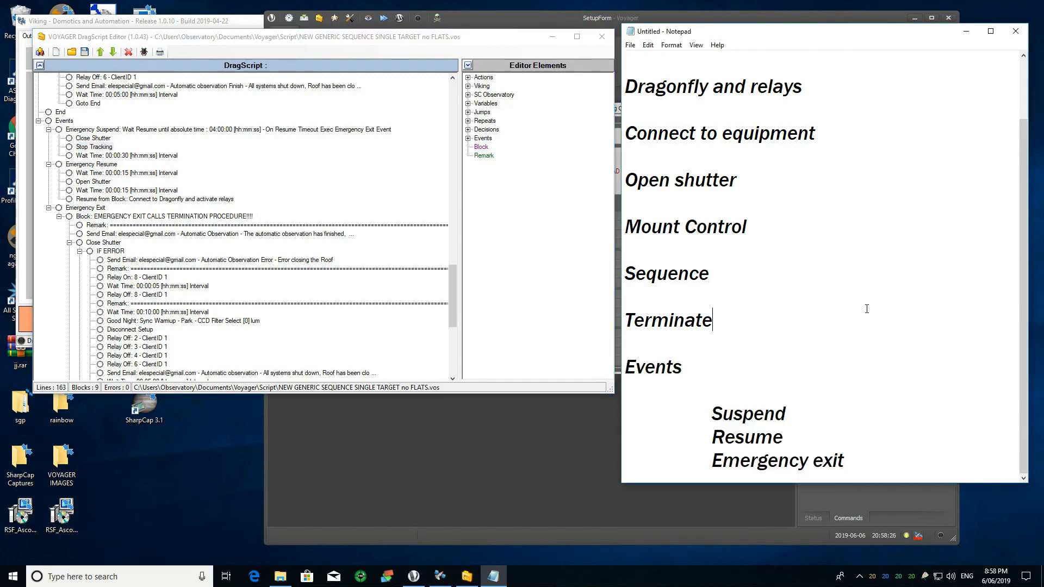
{"action": "left_click", "coordinate": [103, 183]}
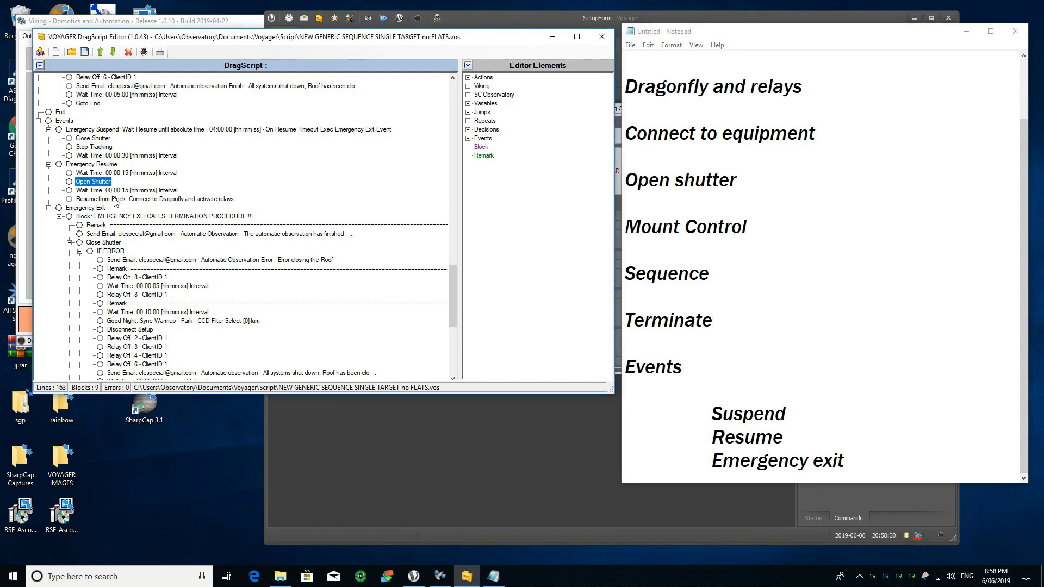
- Select the Resume from Block action under Emergency Resume, the Emergency Exit event and its Close Shutter action in turn
{"action": "left_click", "coordinate": [115, 200]}
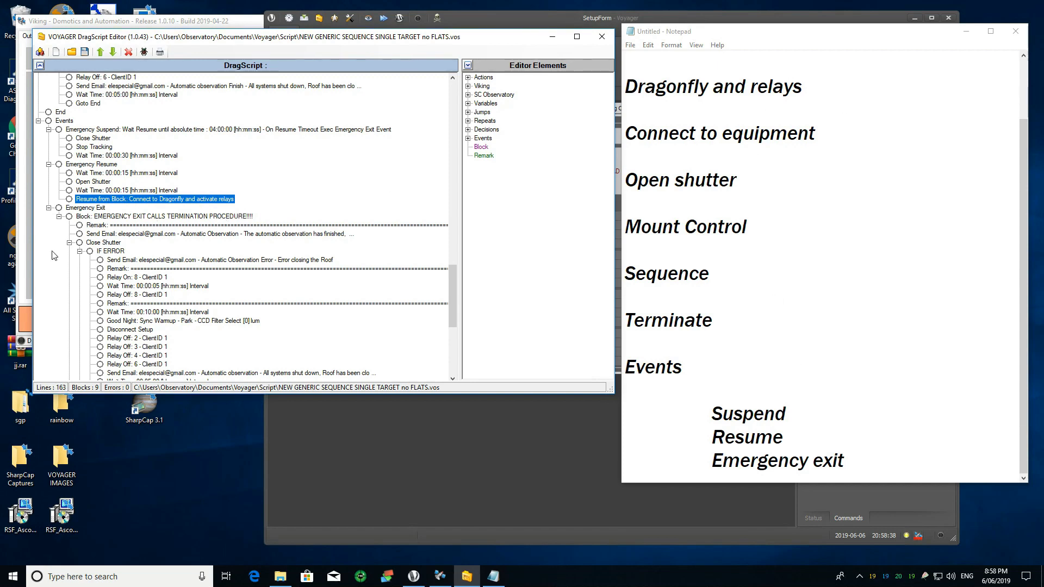
{"action": "left_click", "coordinate": [98, 209]}
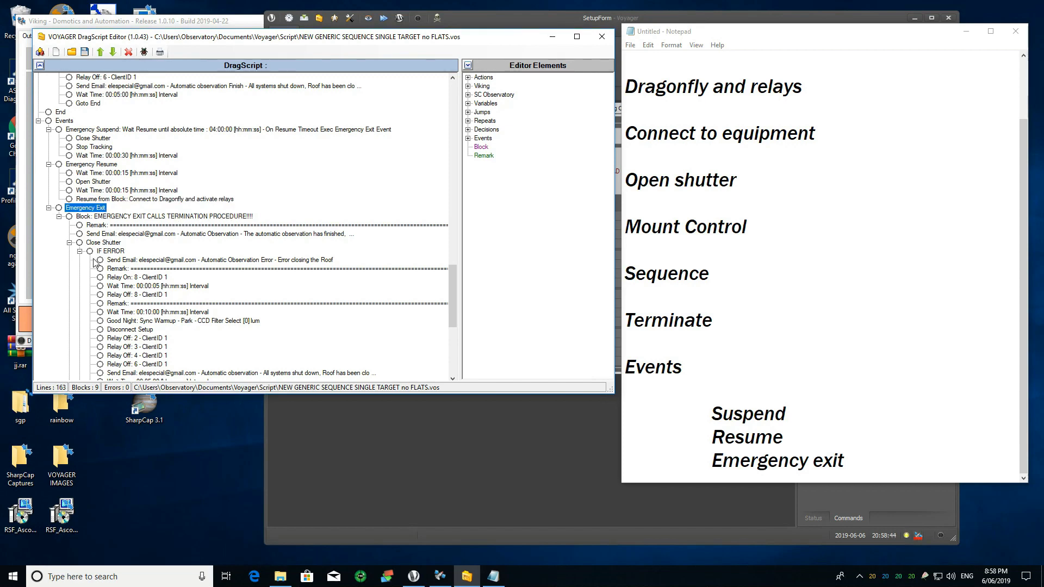
{"action": "left_click", "coordinate": [110, 243]}
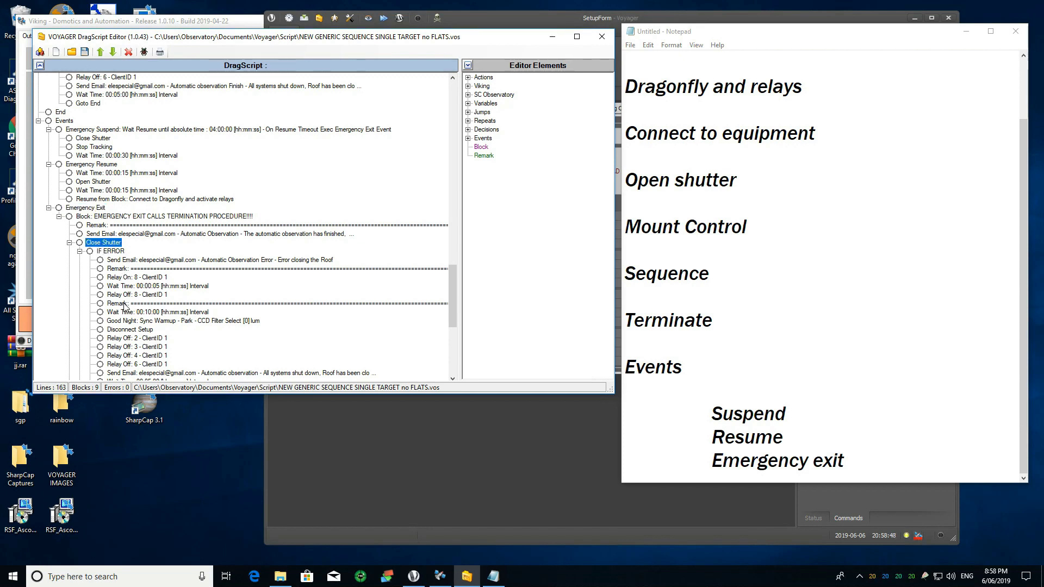
- Collapse and re-expand Emergency Exit's Close Shutter action and select its "Relay On: 8 - ClientID 1" line under IF ERROR
{"action": "scroll", "coordinate": [124, 305], "scroll_direction": "down", "scroll_amount": 2}
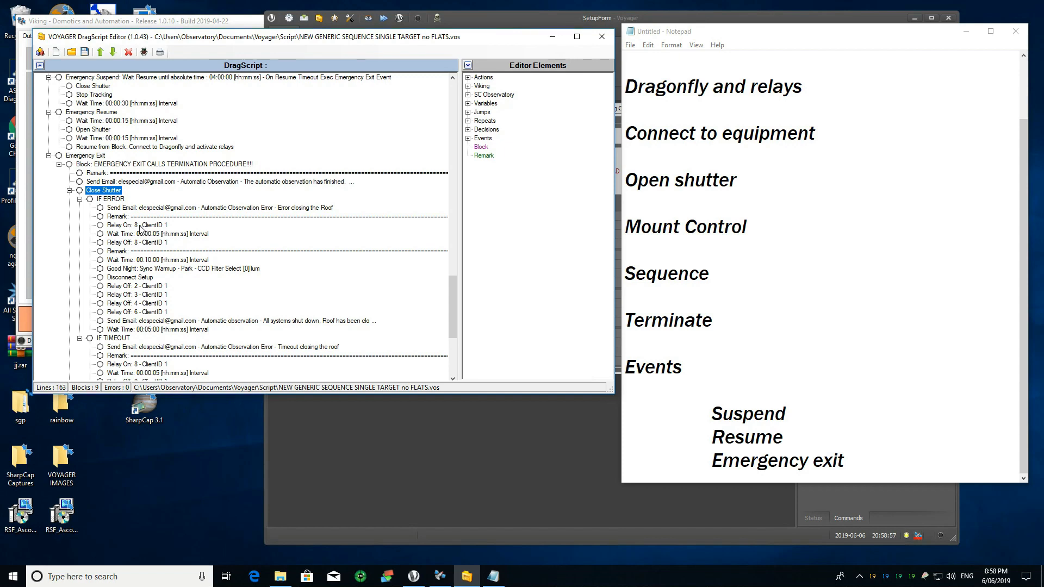
{"action": "double_click", "coordinate": [114, 193]}
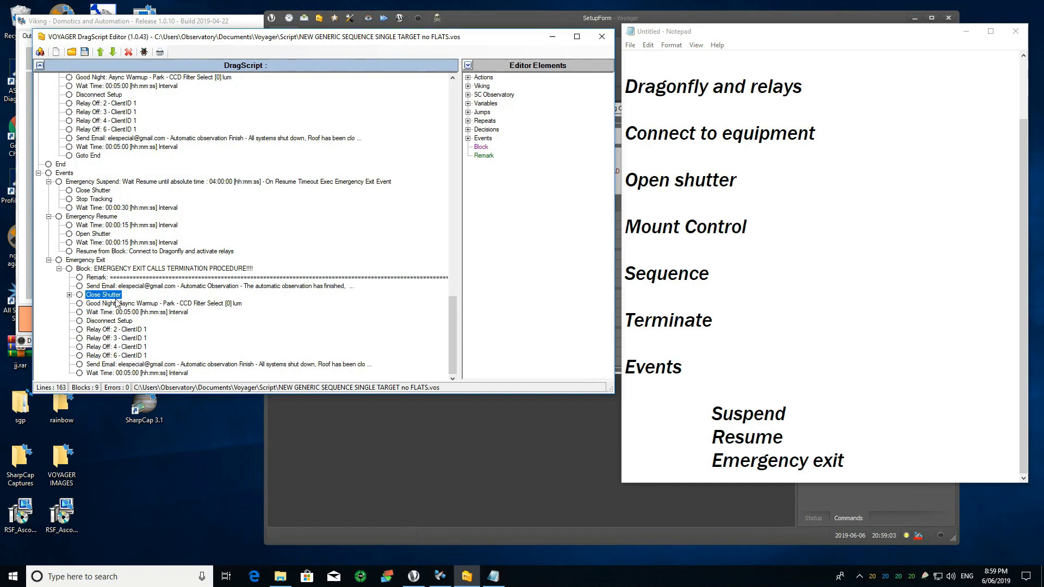
{"action": "left_click", "coordinate": [70, 295]}
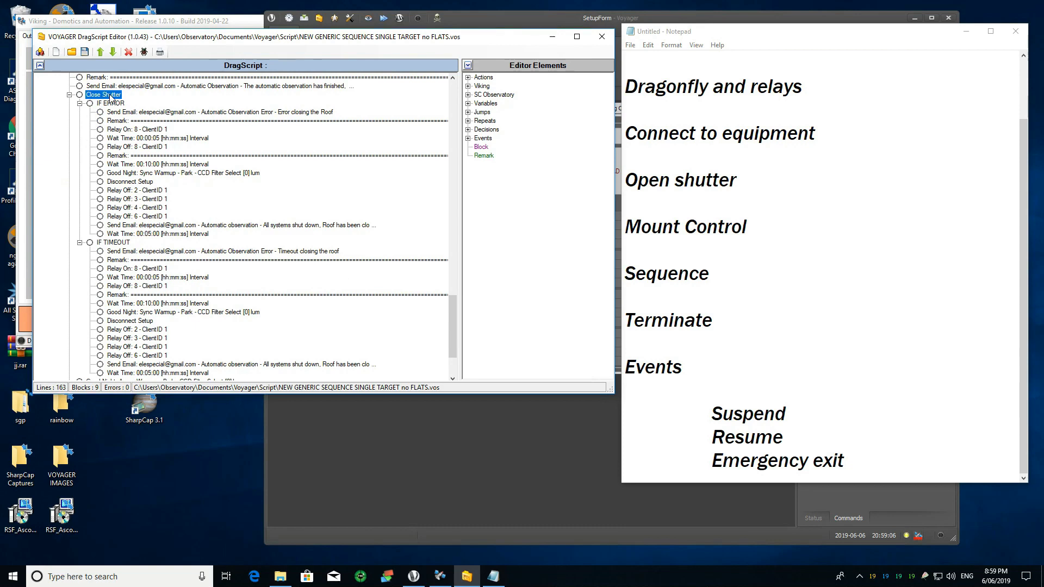
{"action": "left_click", "coordinate": [132, 129]}
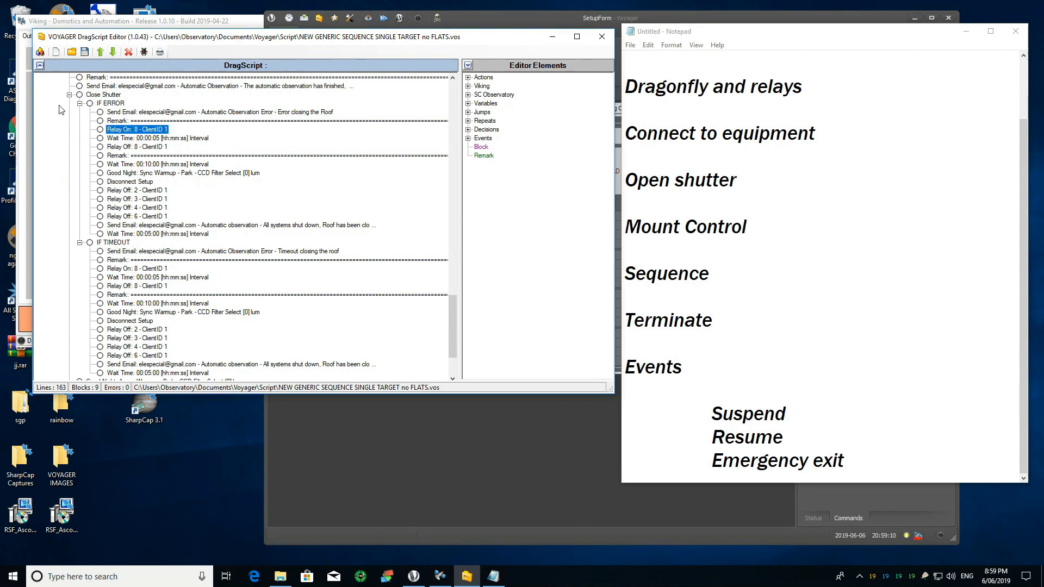
{"action": "left_click", "coordinate": [106, 95]}
{"action": "left_click", "coordinate": [158, 131]}
- Select the Emergency Exit block's observation-finished email action and the IF ERROR email about closing the roof
{"action": "scroll", "coordinate": [128, 142], "scroll_direction": "up", "scroll_amount": 6}
{"action": "scroll", "coordinate": [137, 148], "scroll_direction": "up", "scroll_amount": 7}
{"action": "scroll", "coordinate": [137, 149], "scroll_direction": "down", "scroll_amount": 7}
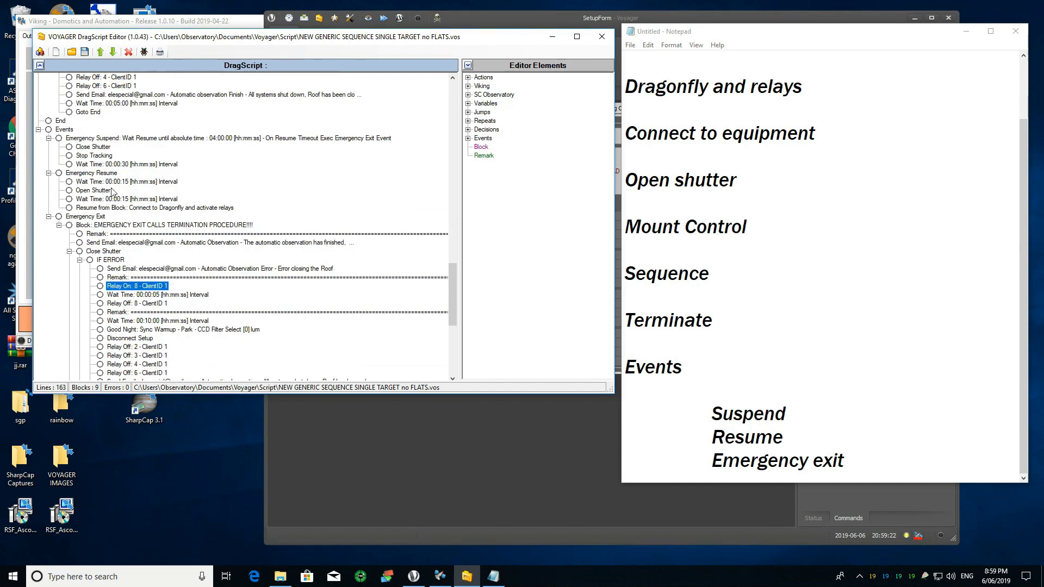
{"action": "left_click", "coordinate": [146, 243]}
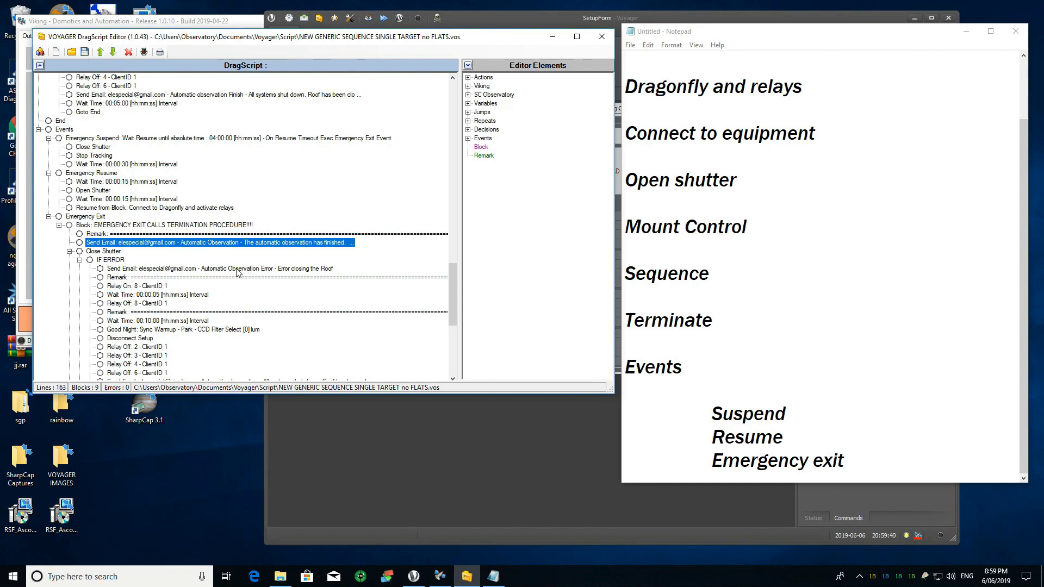
{"action": "left_click", "coordinate": [182, 270]}
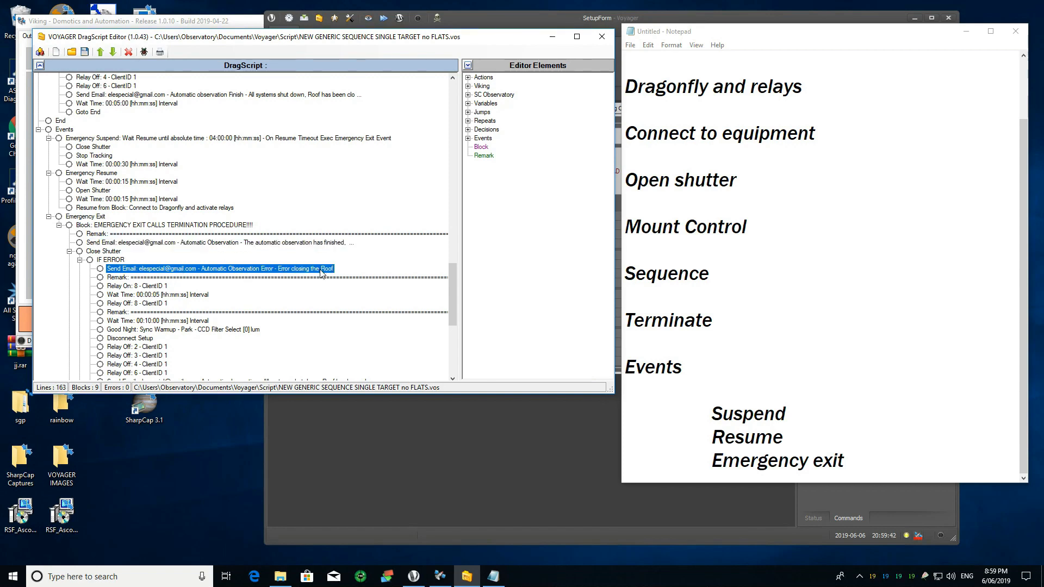
{"action": "scroll", "coordinate": [258, 333], "scroll_direction": "down", "scroll_amount": 6}
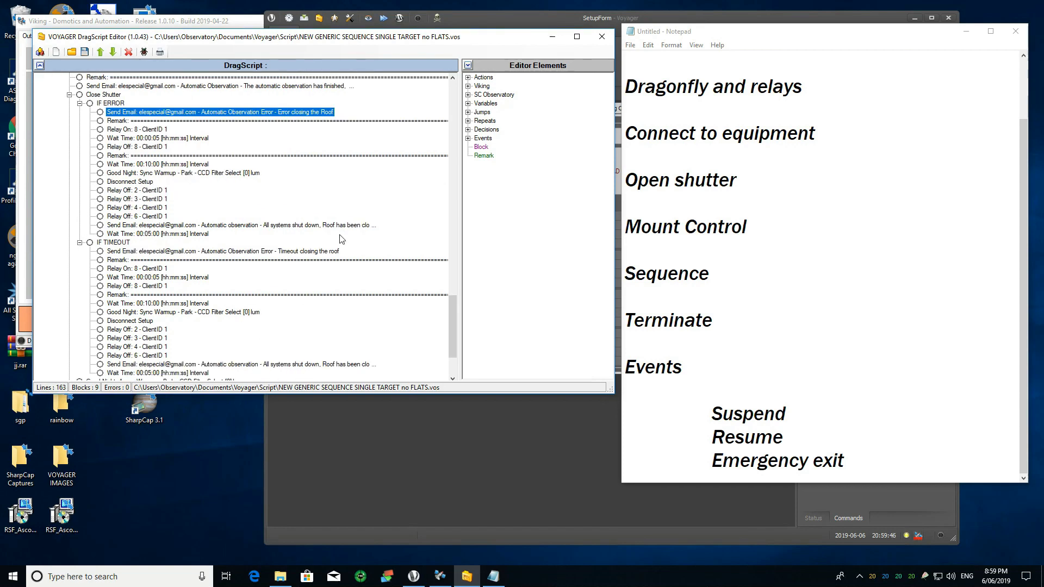
- Select the script's Start line, the "Start up 30 min before astronomical darkness" block and its Wait Astronomical Night action in turn
{"action": "scroll", "coordinate": [381, 287], "scroll_direction": "up", "scroll_amount": 20}
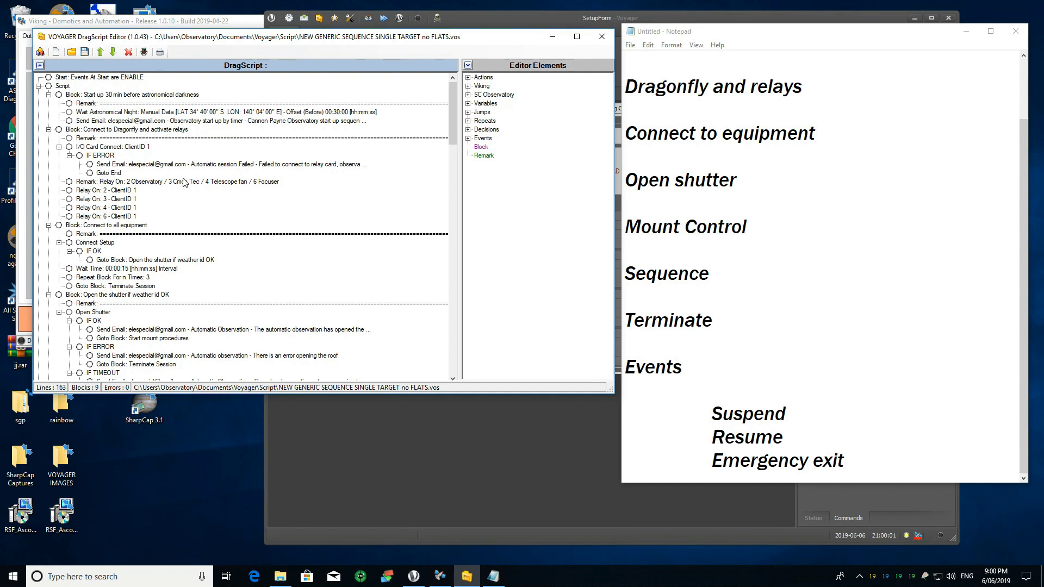
{"action": "left_click", "coordinate": [138, 77]}
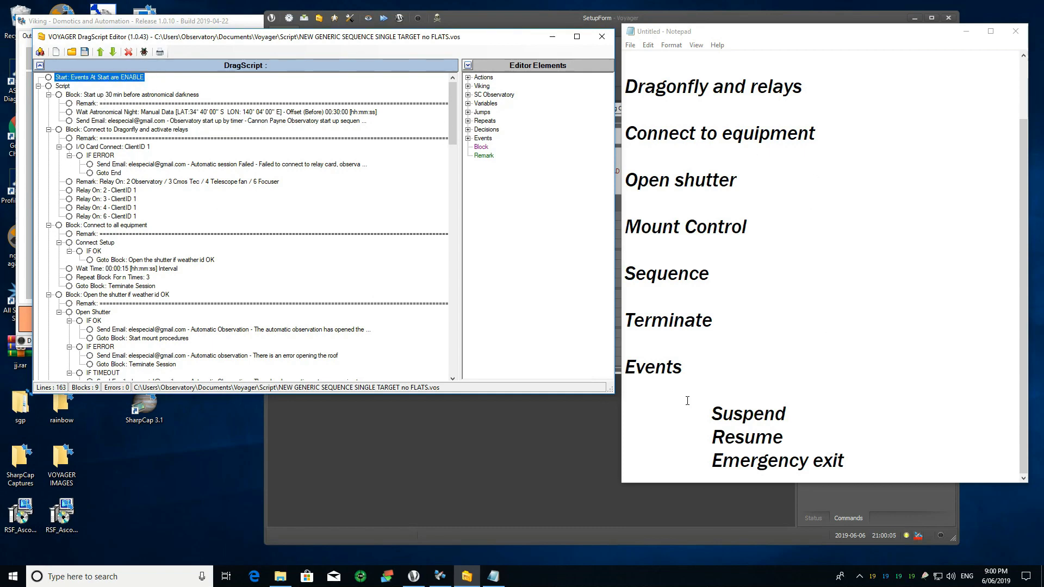
{"action": "left_click", "coordinate": [123, 95]}
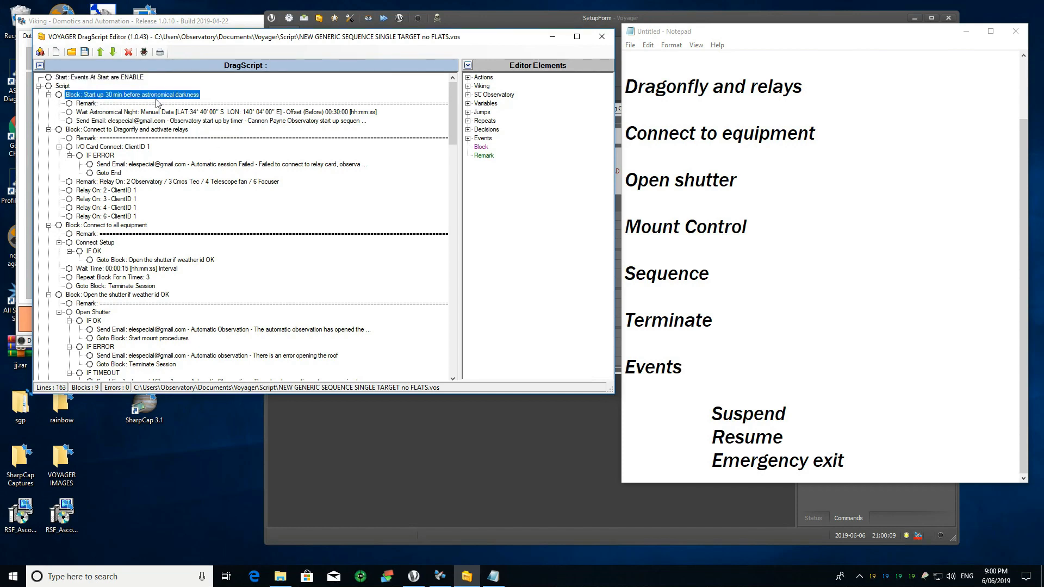
{"action": "left_click", "coordinate": [202, 113]}
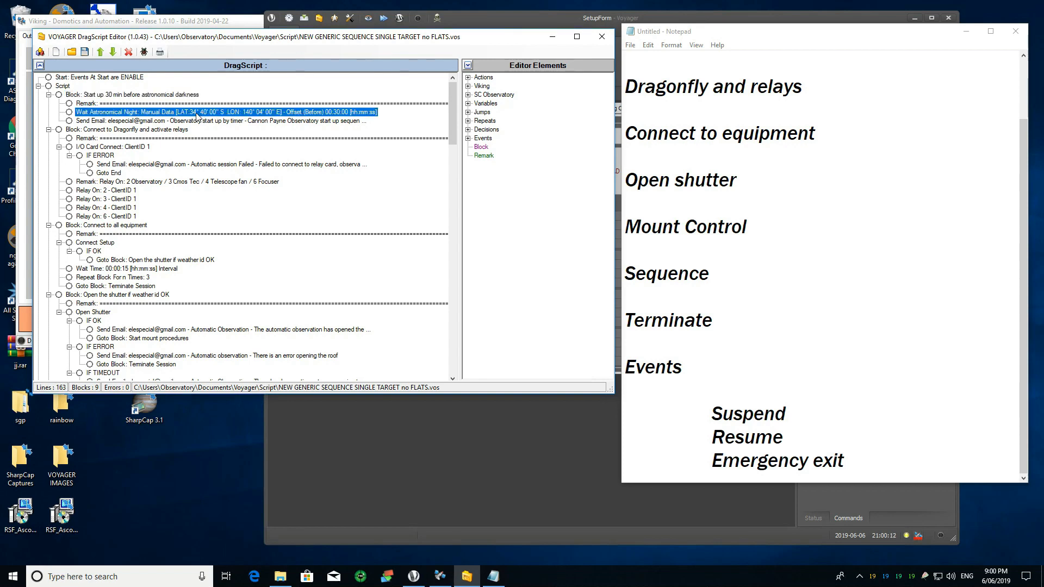
- Review the Wait Astronomical Night settings without changing them and select the start-up block's Send Email action
{"action": "double_click", "coordinate": [342, 114]}
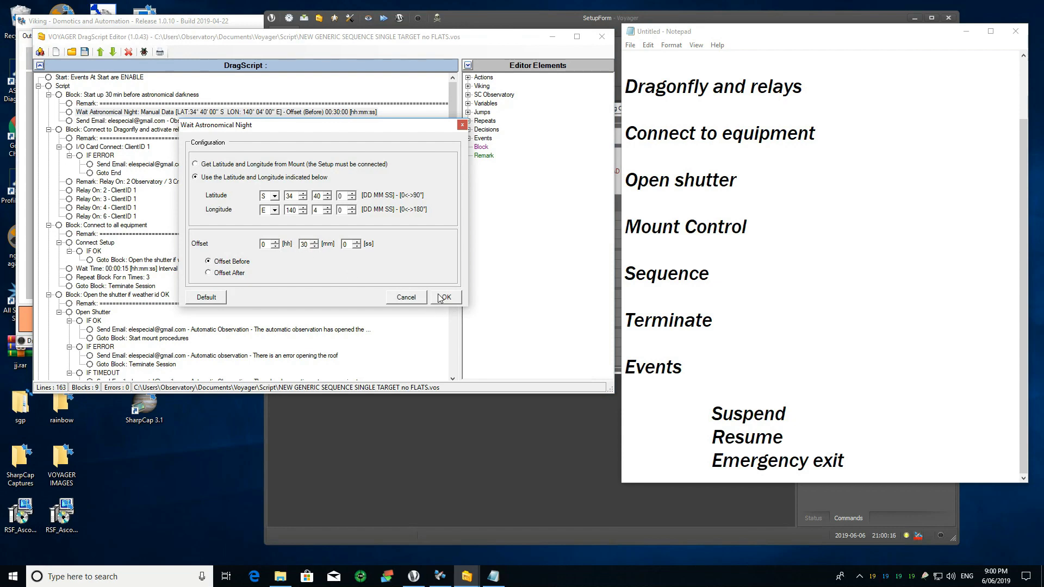
{"action": "left_click", "coordinate": [397, 302]}
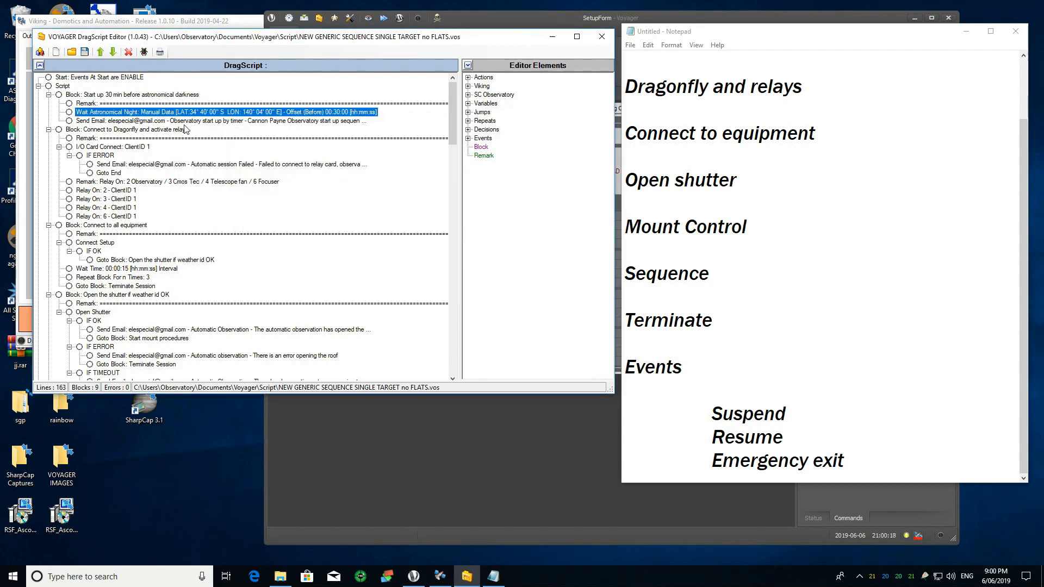
{"action": "left_click", "coordinate": [164, 122]}
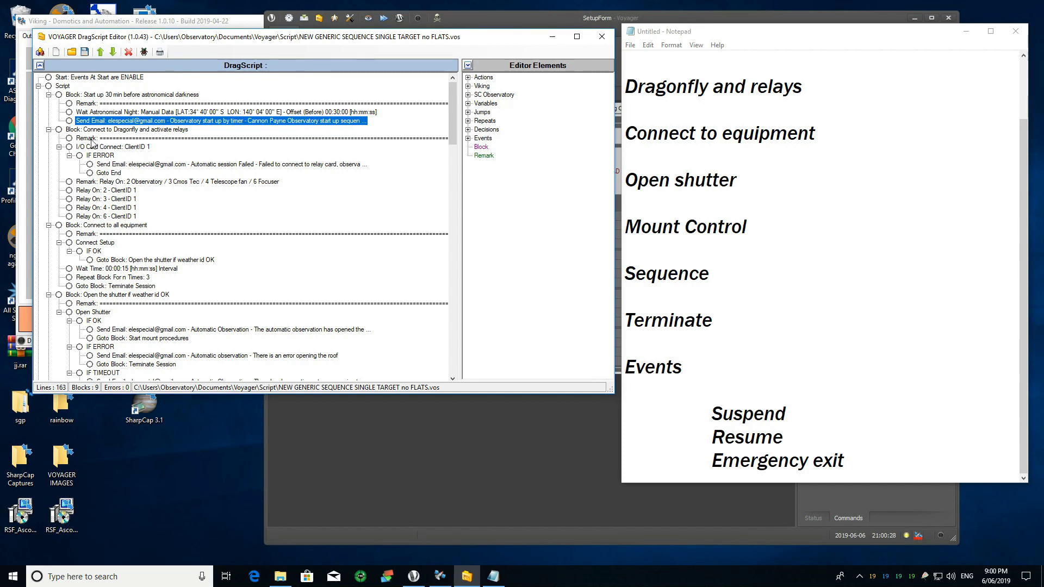
- Select the "Connect to Dragonfly and activate relays" block, its I/O Card Connect action, and the IF ERROR email and Goto End in turn
{"action": "left_click", "coordinate": [136, 130]}
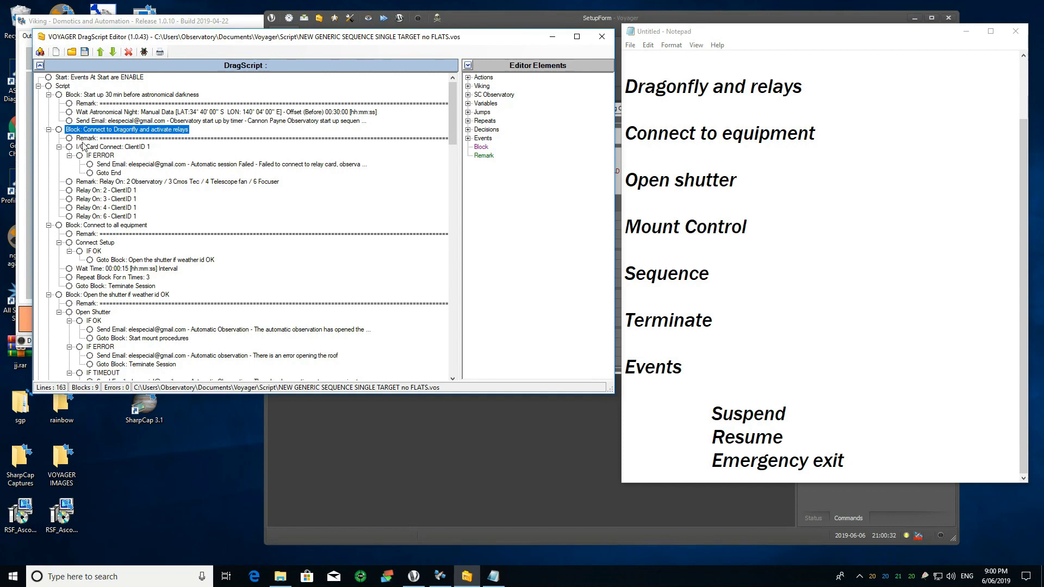
{"action": "left_click", "coordinate": [112, 147]}
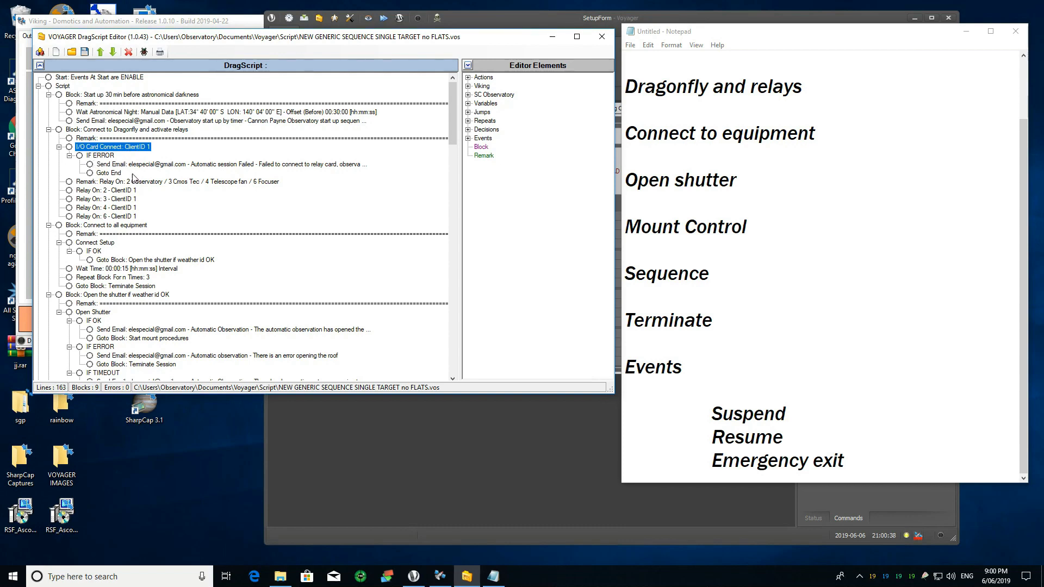
{"action": "left_click", "coordinate": [160, 165]}
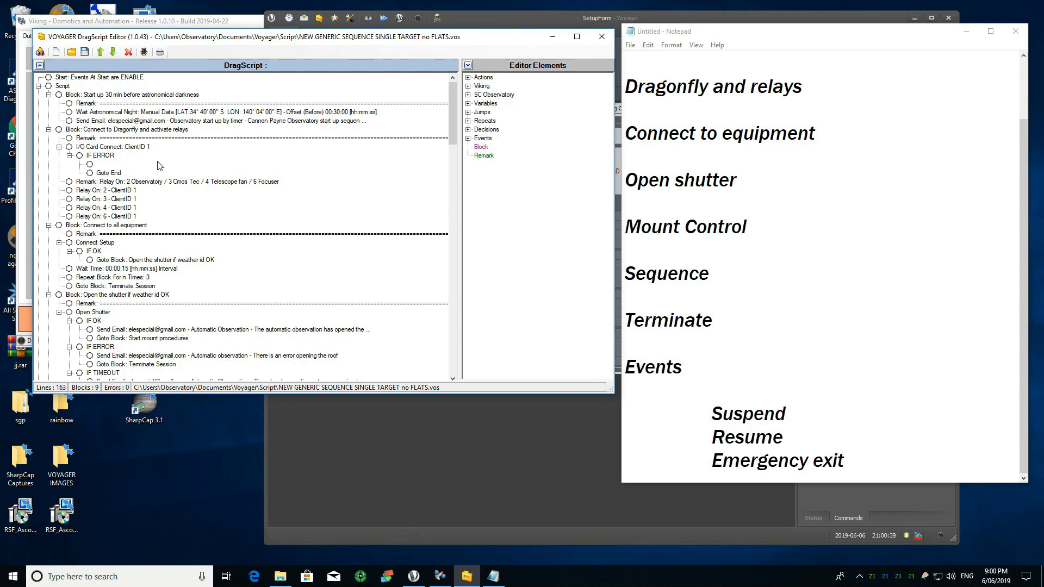
{"action": "left_click", "coordinate": [115, 174]}
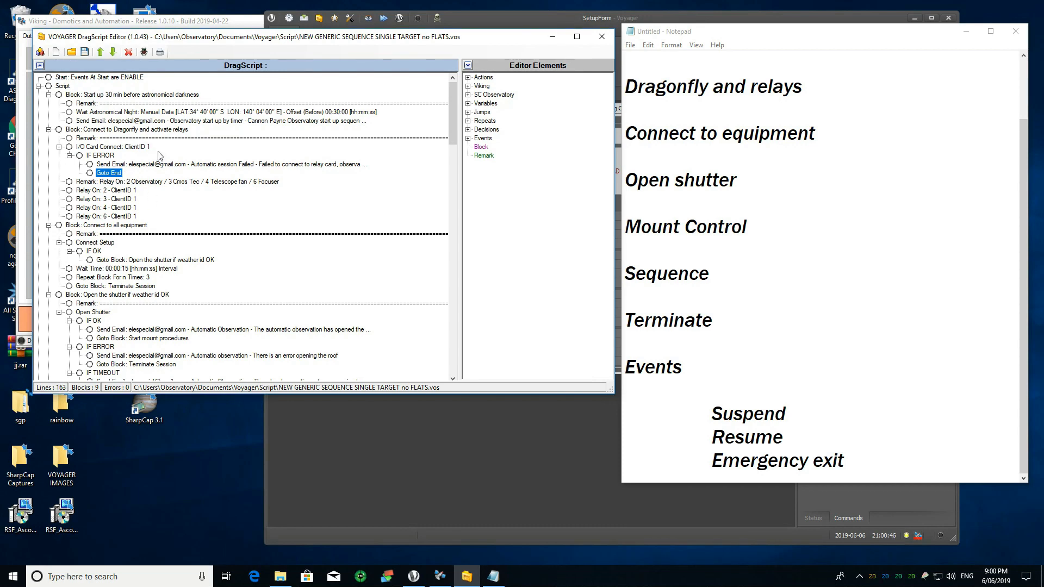
- Walk through the Relay On actions 2, 3, 4 and 6 and select the remark naming each relay's device
{"action": "left_click", "coordinate": [107, 184]}
{"action": "key", "text": "Down"}
{"action": "key", "text": "Down"}
{"action": "key", "text": "Down"}
{"action": "key", "text": "Down"}
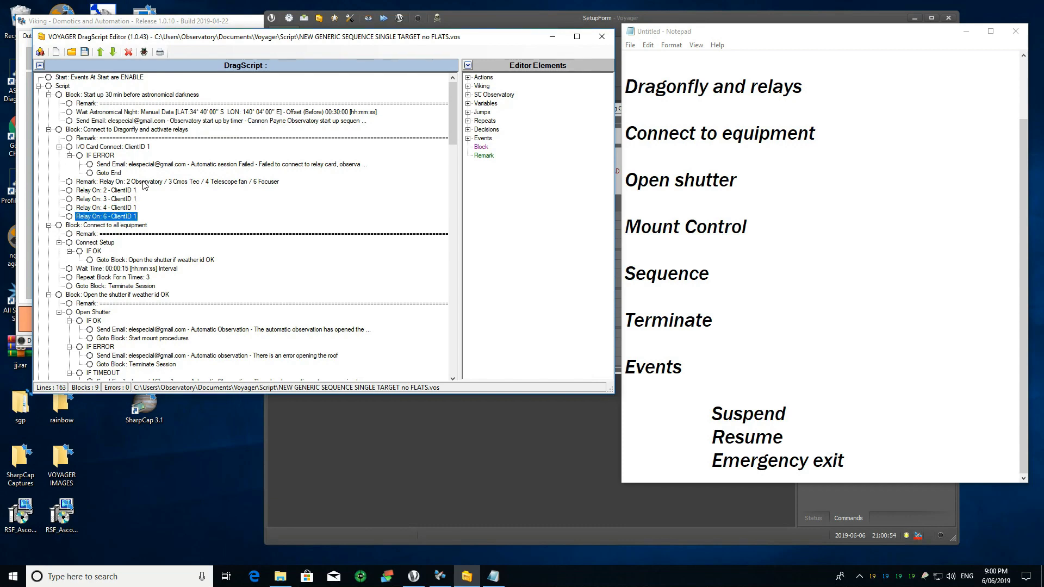
{"action": "left_click", "coordinate": [142, 183]}
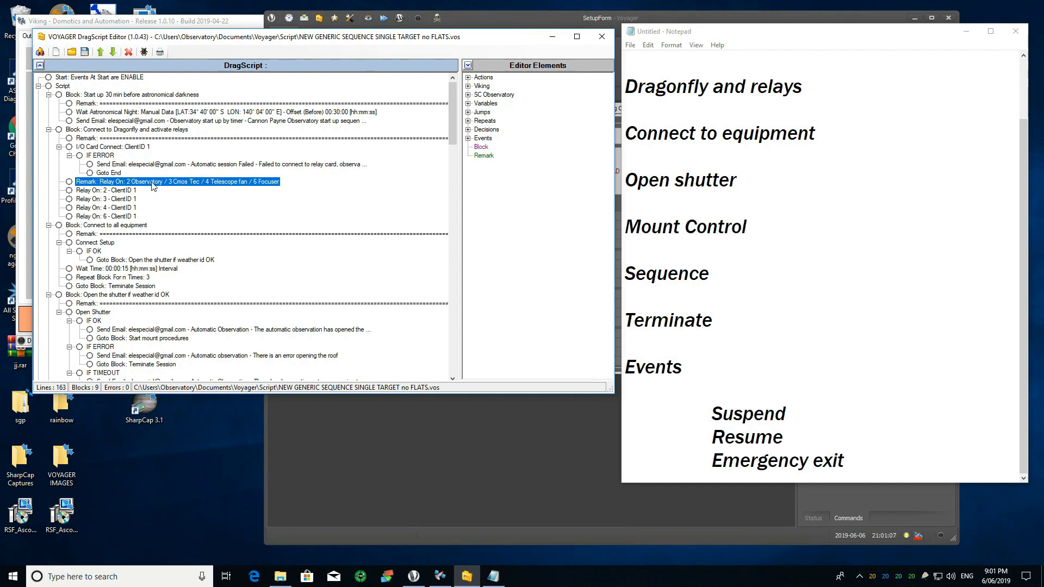
- Select the "Connect to all equipment" block, view the equipment list in Voyager's Startup section and return to the DragScript Editor
{"action": "scroll", "coordinate": [153, 186], "scroll_direction": "down", "scroll_amount": 4}
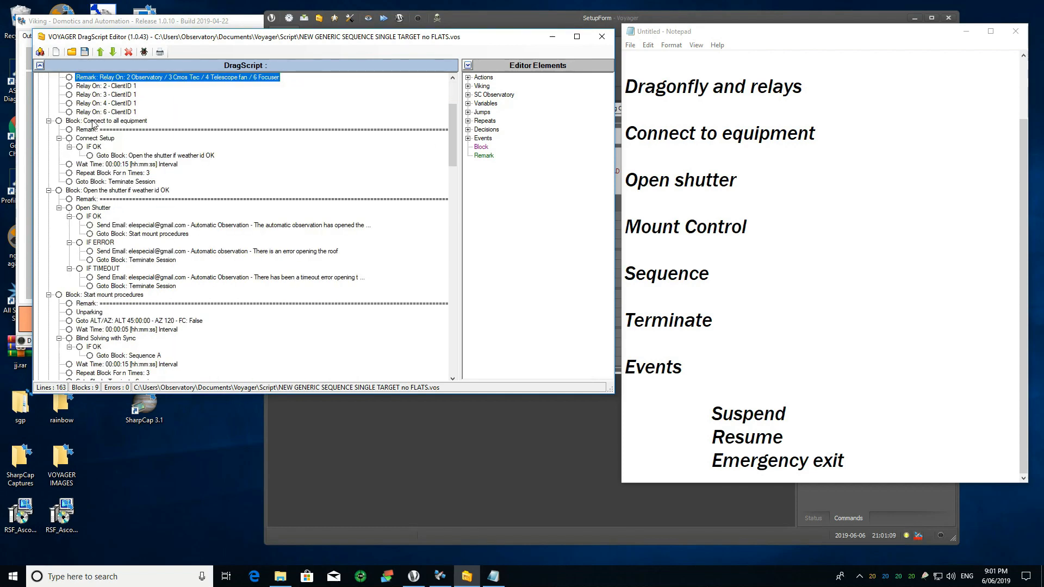
{"action": "left_click", "coordinate": [93, 121]}
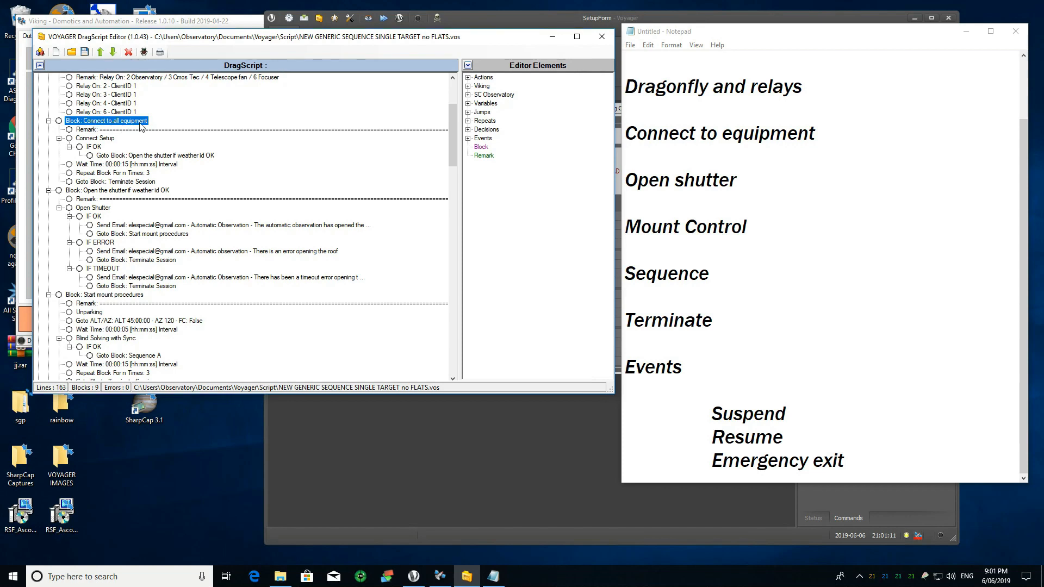
{"action": "left_click", "coordinate": [405, 438]}
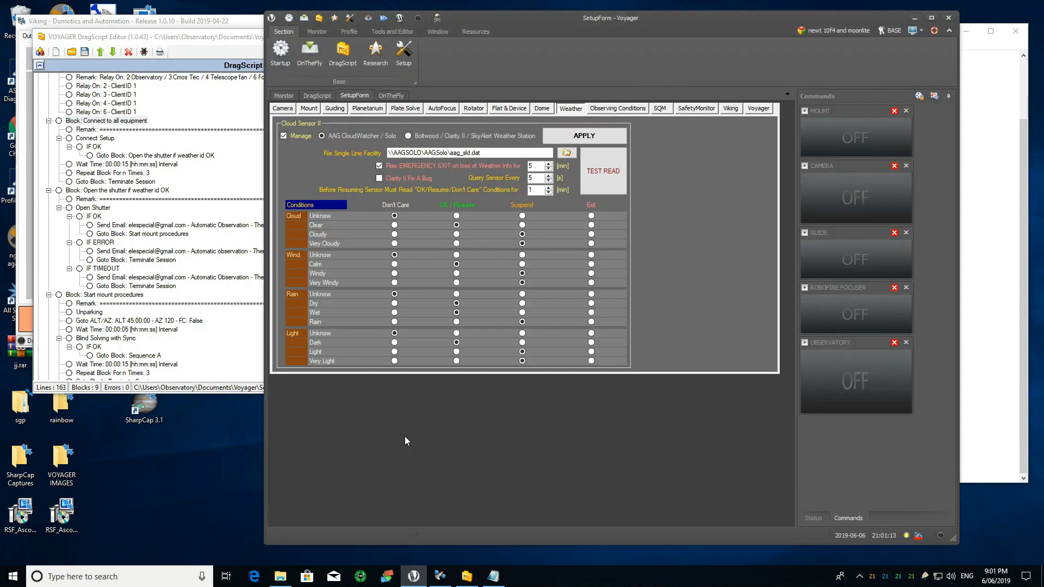
{"action": "left_click", "coordinate": [281, 51]}
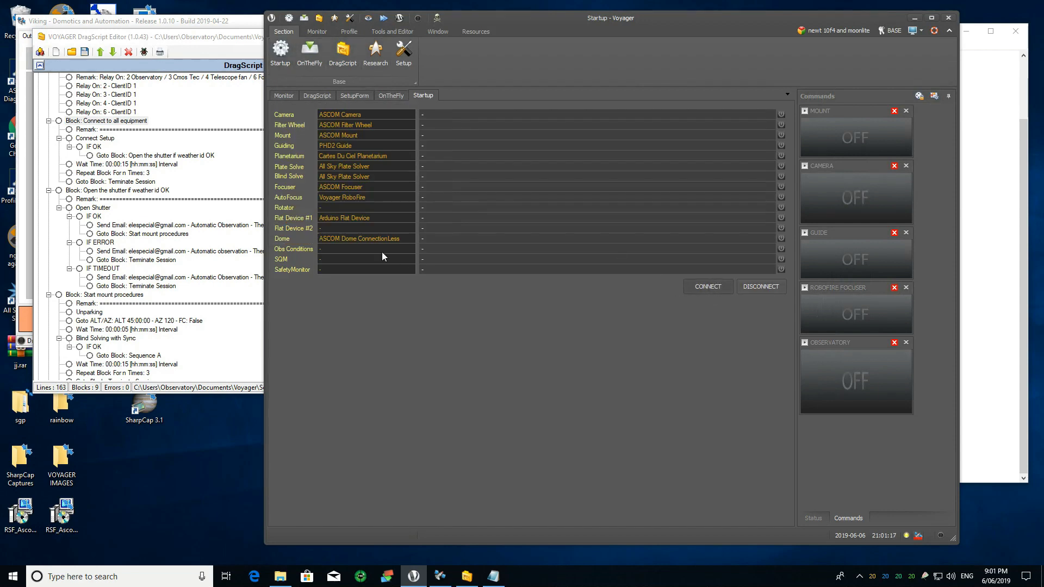
{"action": "left_click", "coordinate": [209, 100]}
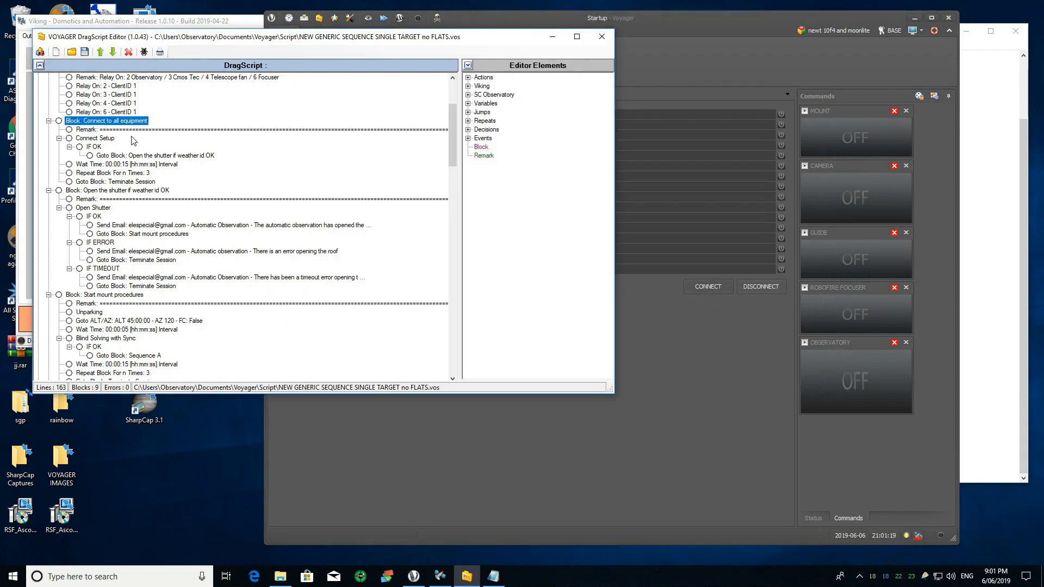
- Select the Connect to all equipment block's repeat action, the Connect Setup IF OK branch and its Goto Block action in turn
{"action": "left_click", "coordinate": [141, 174]}
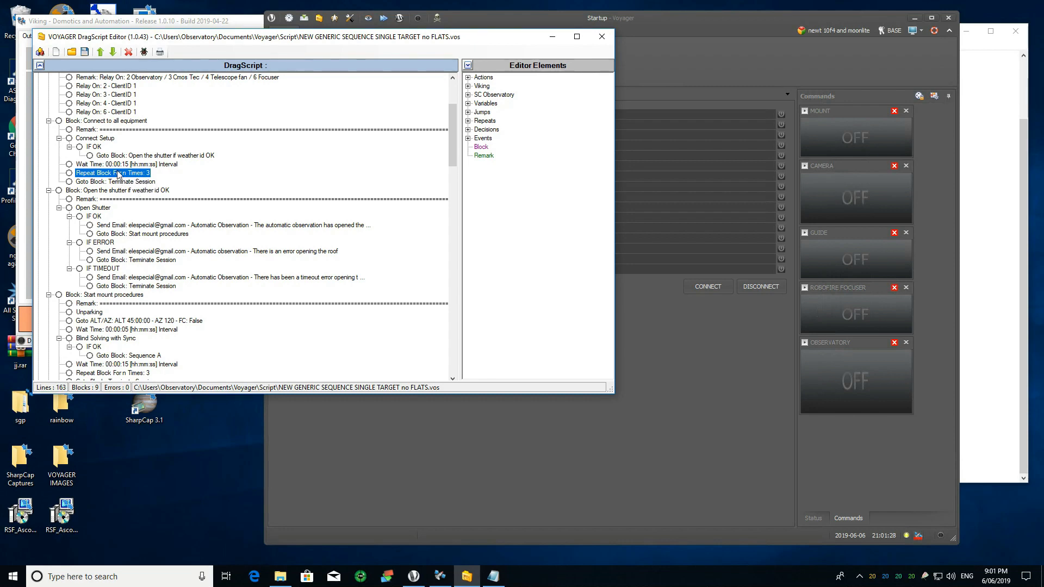
{"action": "left_click", "coordinate": [97, 147]}
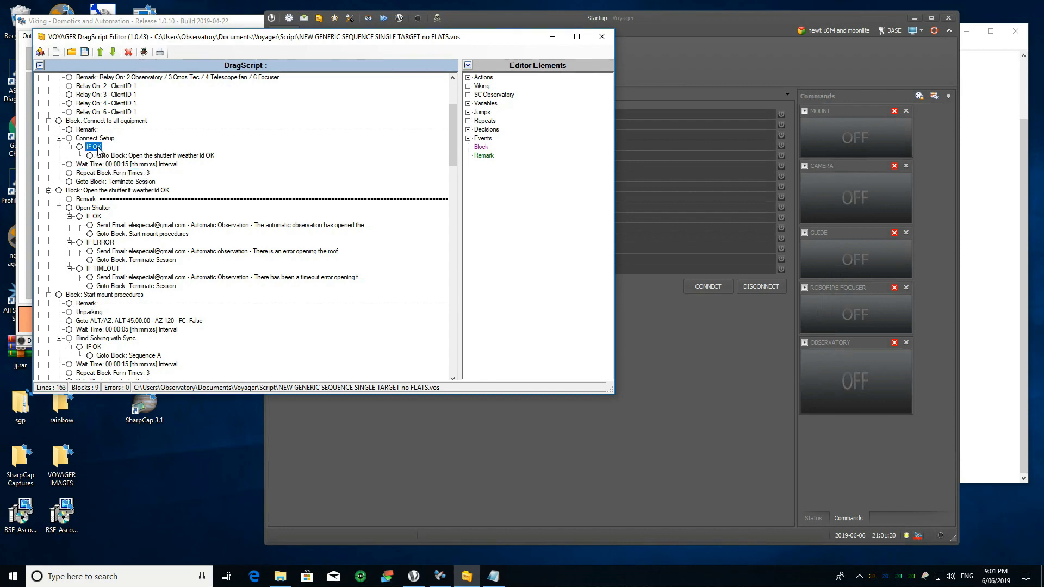
{"action": "left_click", "coordinate": [146, 156]}
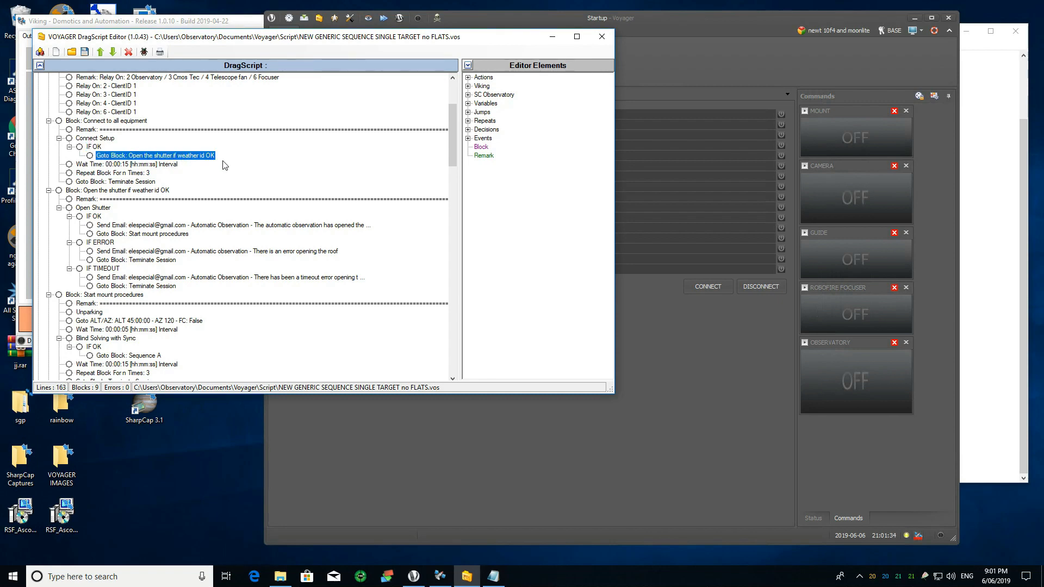
- Select the "Open the shutter if weather id OK" block, its Open Shutter action and the IF OK branch in turn
{"action": "left_click", "coordinate": [119, 191]}
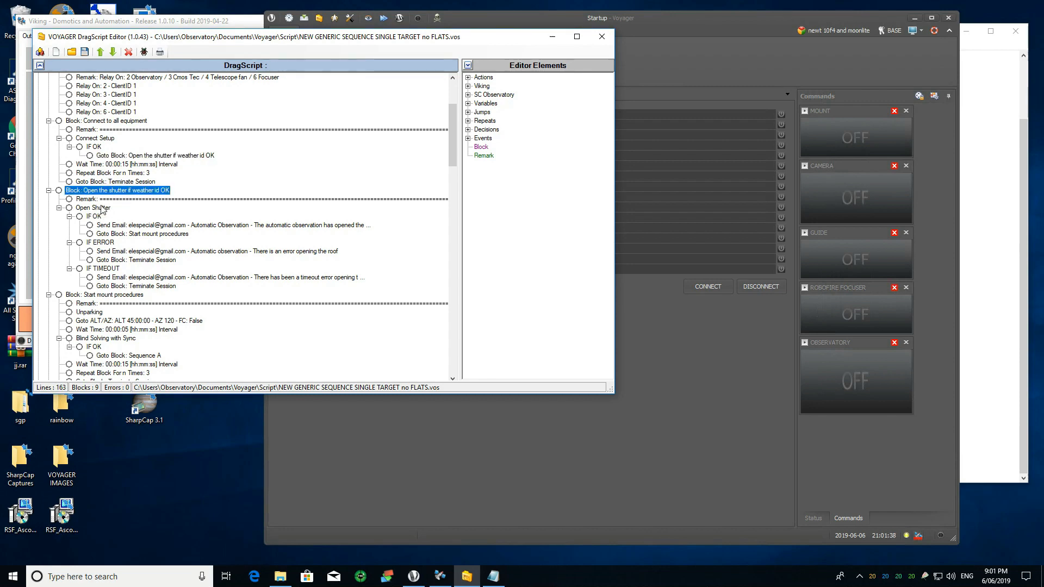
{"action": "left_click", "coordinate": [101, 210]}
{"action": "scroll", "coordinate": [159, 228], "scroll_direction": "down", "scroll_amount": 2}
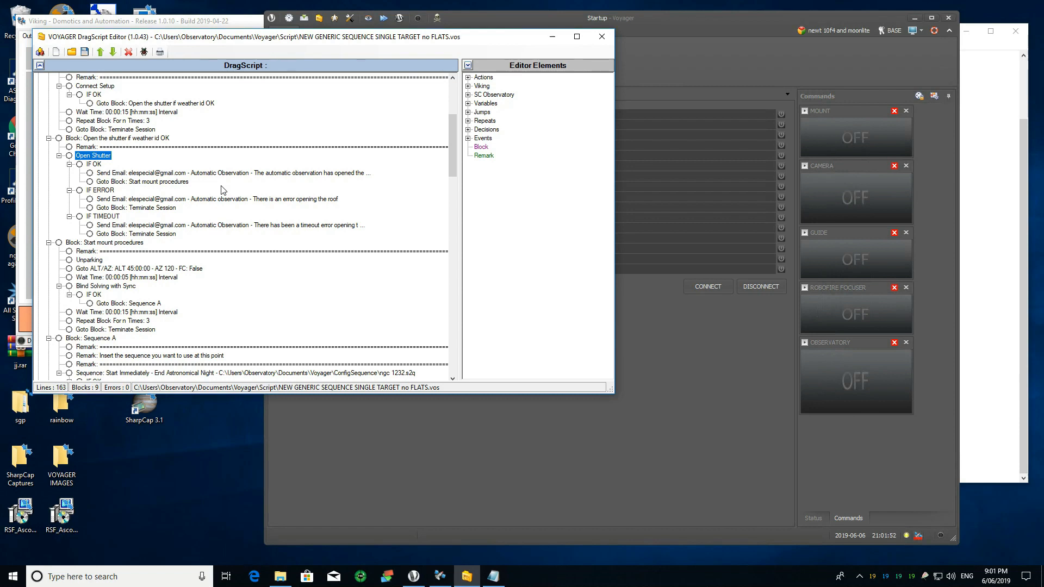
{"action": "left_click", "coordinate": [98, 166]}
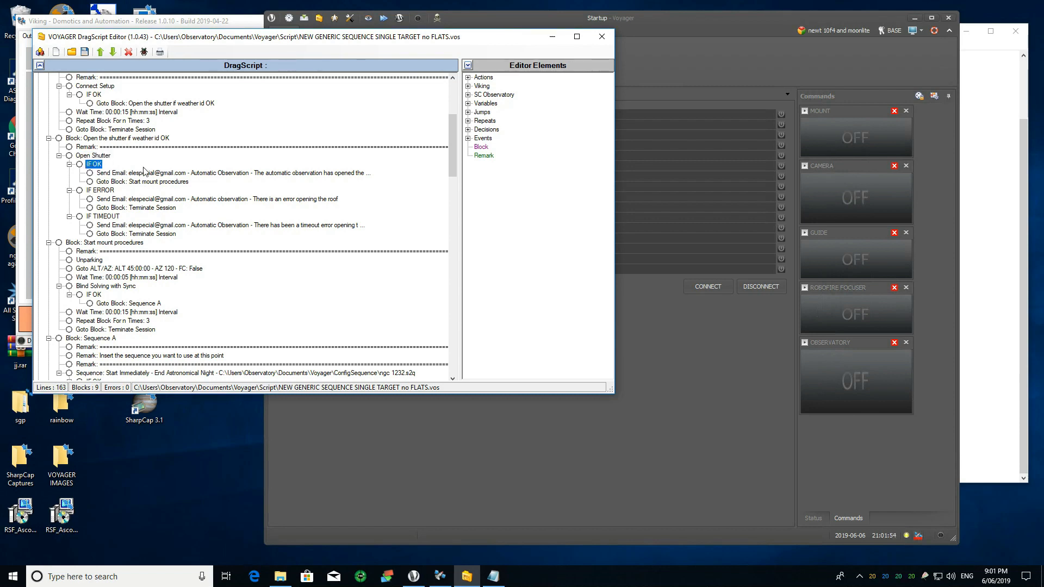
- View the mail settings of Open Shutter's IF OK email without changing them and select its Goto Block: Start mount procedures action
{"action": "left_click", "coordinate": [310, 176]}
{"action": "double_click", "coordinate": [312, 173]}
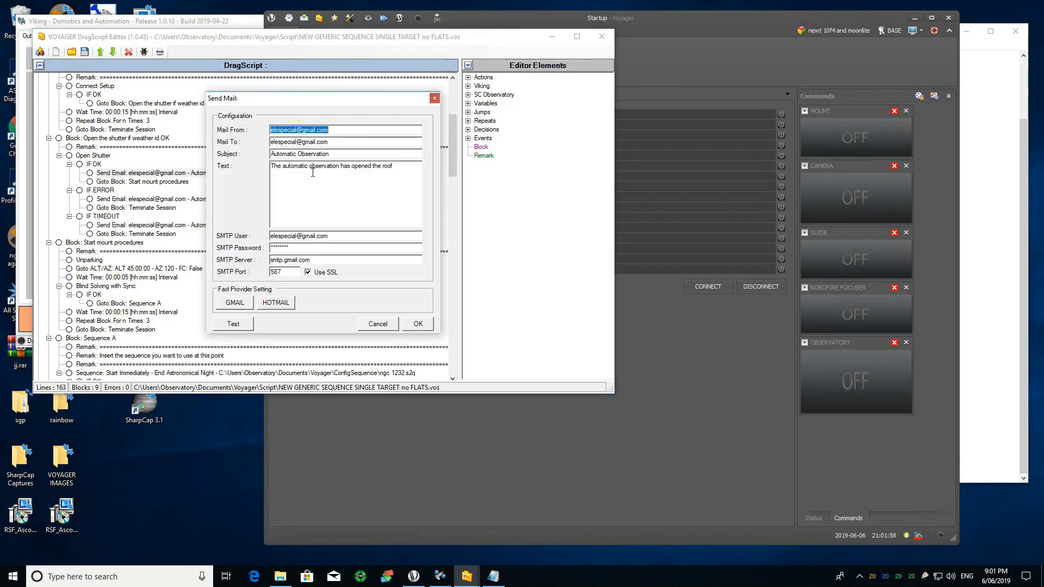
{"action": "left_click", "coordinate": [384, 322]}
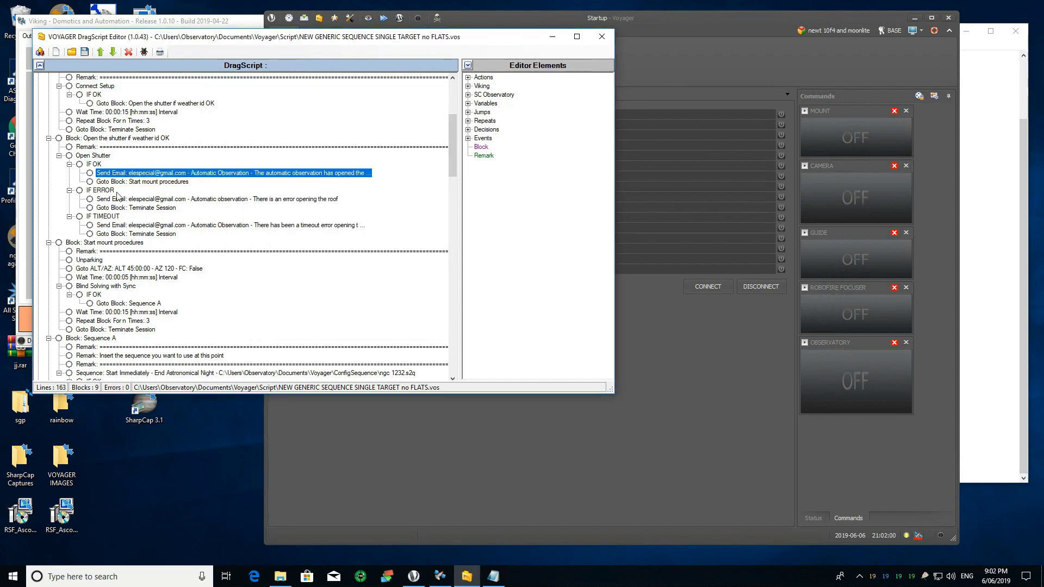
{"action": "left_click", "coordinate": [159, 183]}
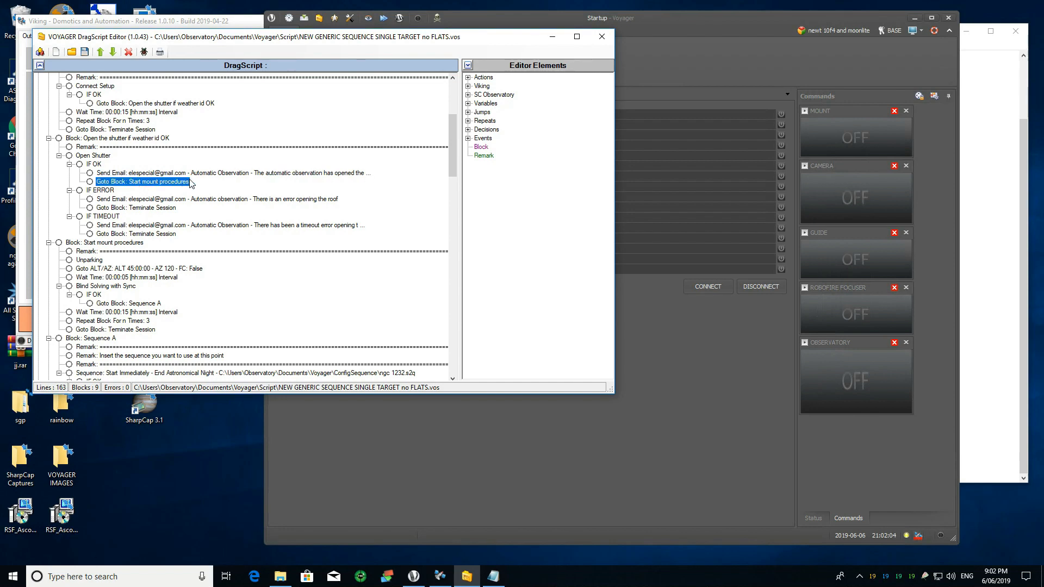
- Walk through the Start mount procedures block, selecting Unparking, Goto ALT/AZ, Blind Solving with Sync and the Goto Block: Sequence A action
{"action": "scroll", "coordinate": [191, 184], "scroll_direction": "down", "scroll_amount": 3}
{"action": "left_click", "coordinate": [110, 164]}
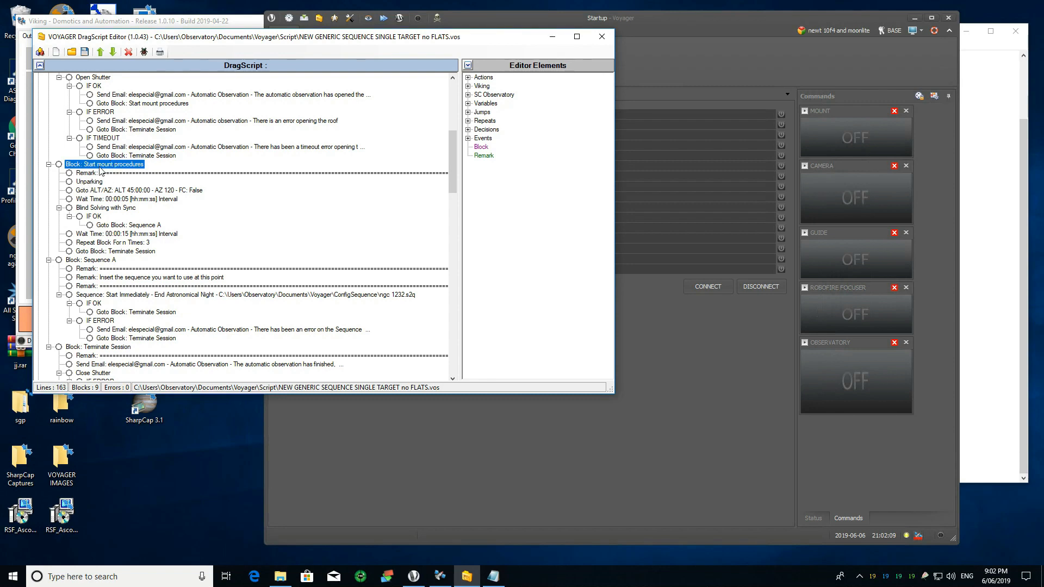
{"action": "left_click", "coordinate": [95, 190]}
{"action": "left_click", "coordinate": [96, 182]}
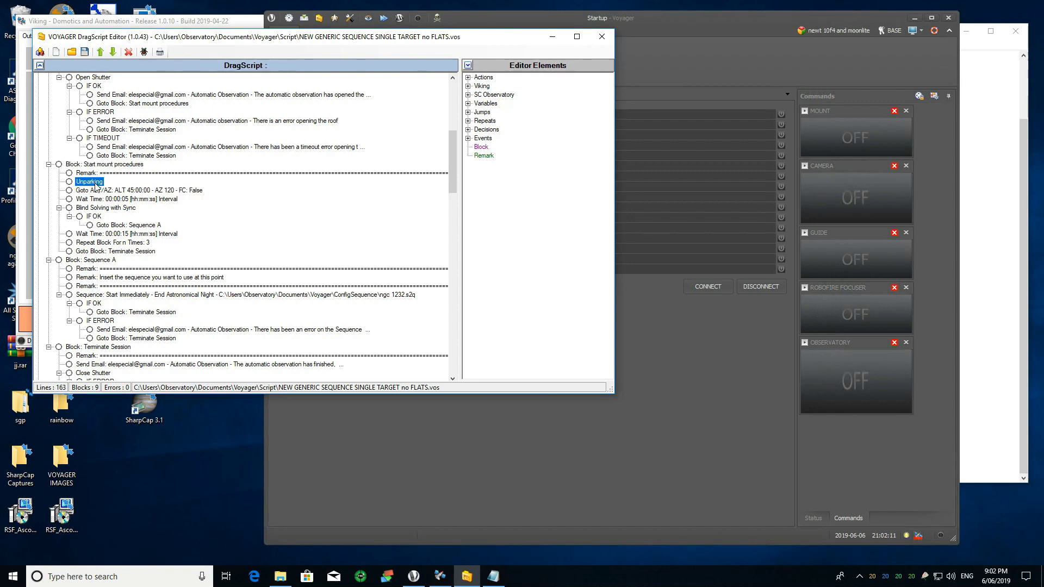
{"action": "left_click", "coordinate": [100, 191]}
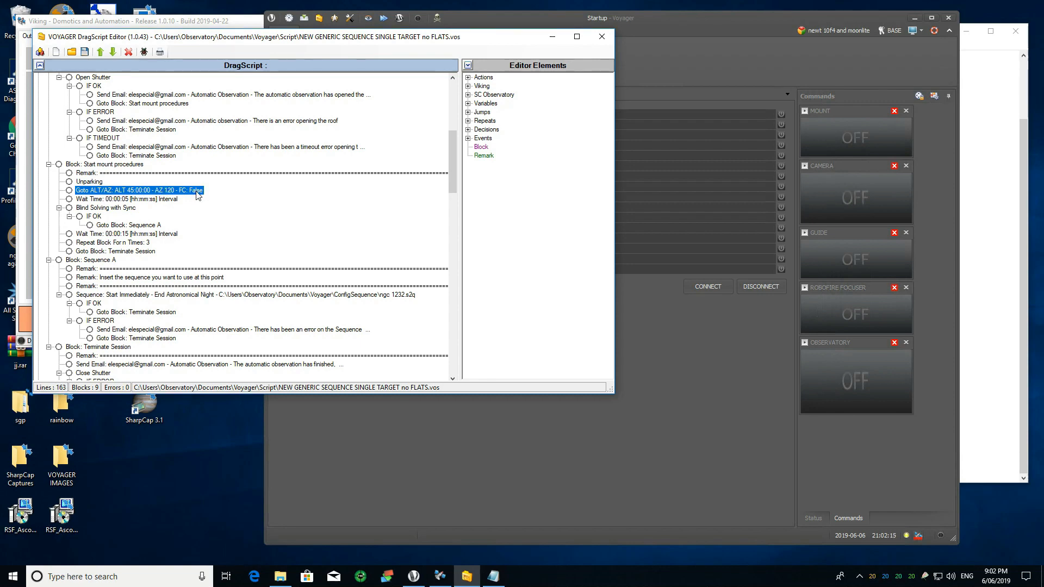
{"action": "left_click", "coordinate": [105, 211]}
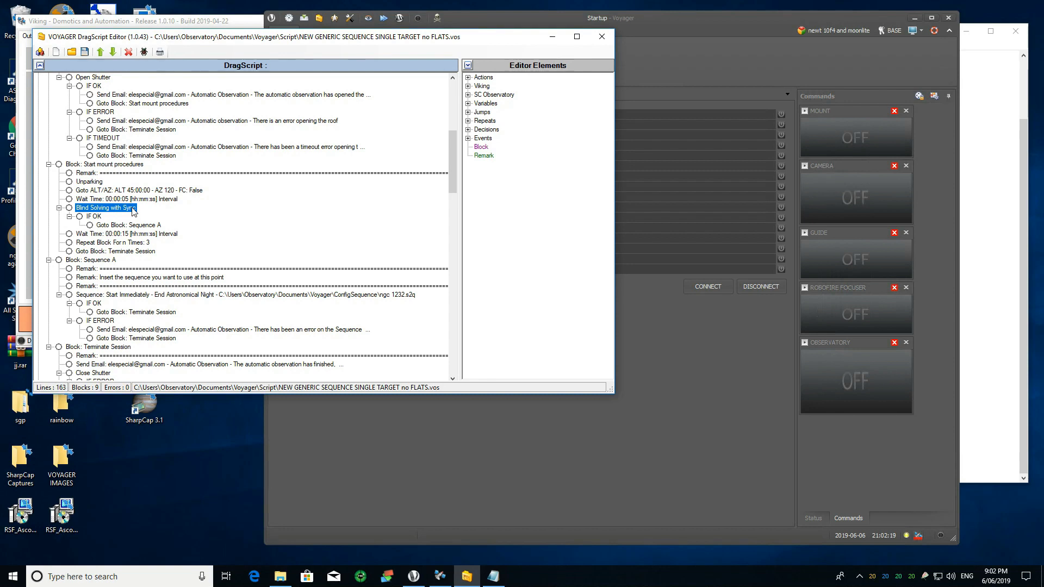
{"action": "scroll", "coordinate": [125, 217], "scroll_direction": "down", "scroll_amount": 2}
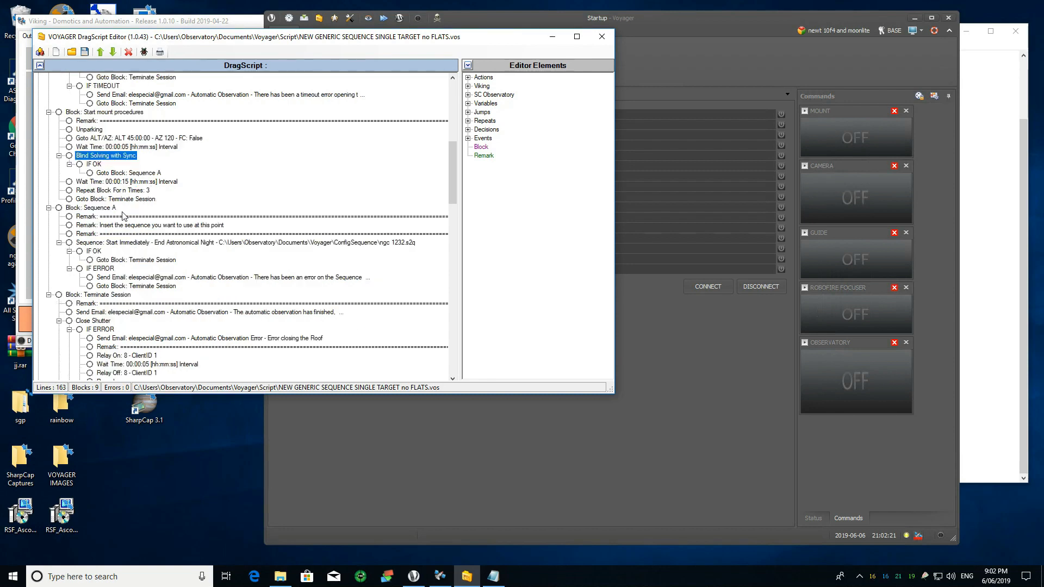
{"action": "left_click", "coordinate": [133, 174]}
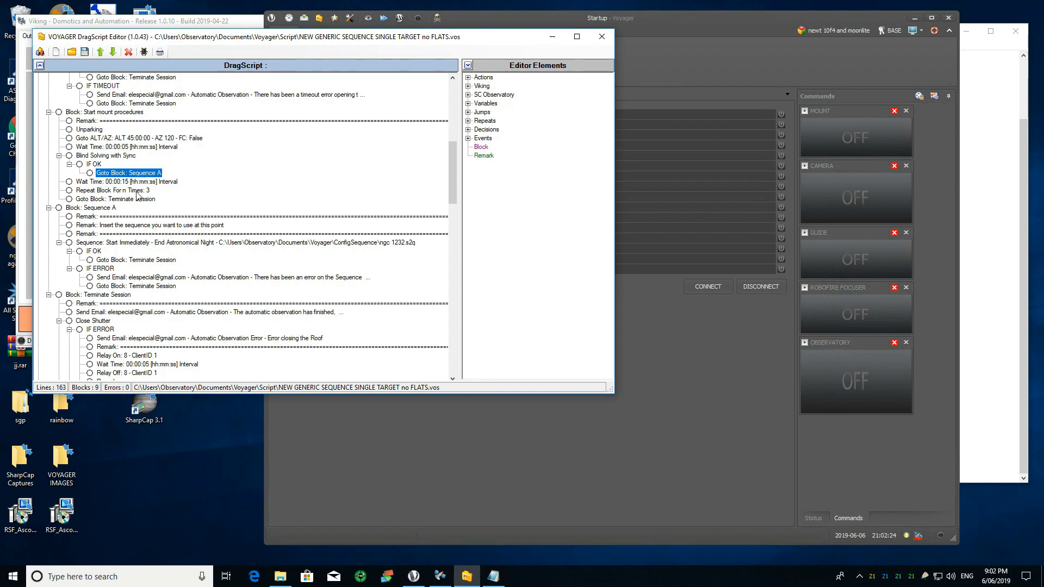
- Select the Sequence A block, its ngc 1232.s2q sequence action, the IF OK branch and its Goto Block: Terminate Session action in turn
{"action": "left_click", "coordinate": [101, 210]}
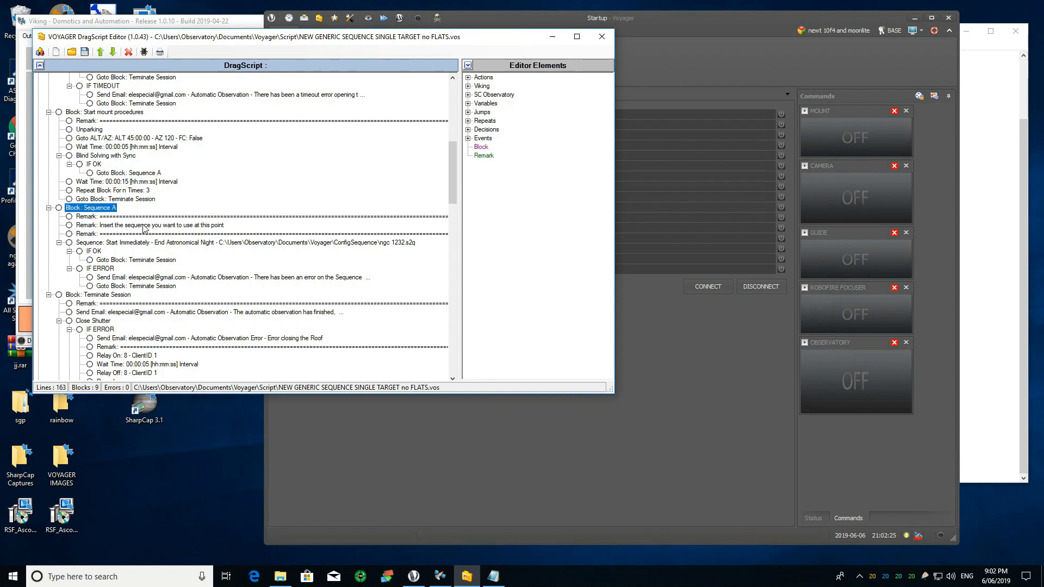
{"action": "left_click", "coordinate": [326, 245]}
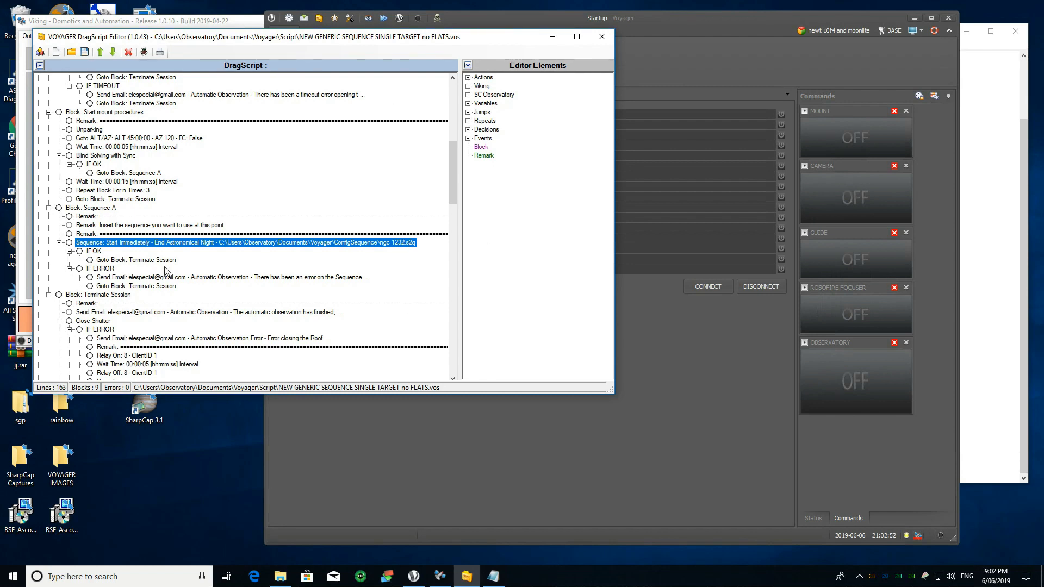
{"action": "left_click", "coordinate": [97, 252]}
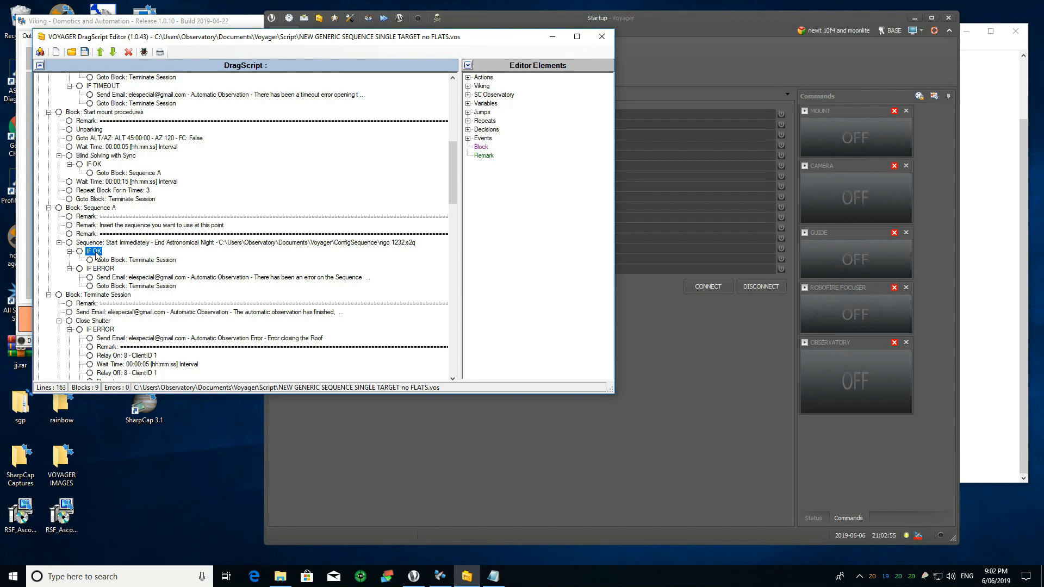
{"action": "left_click", "coordinate": [129, 262]}
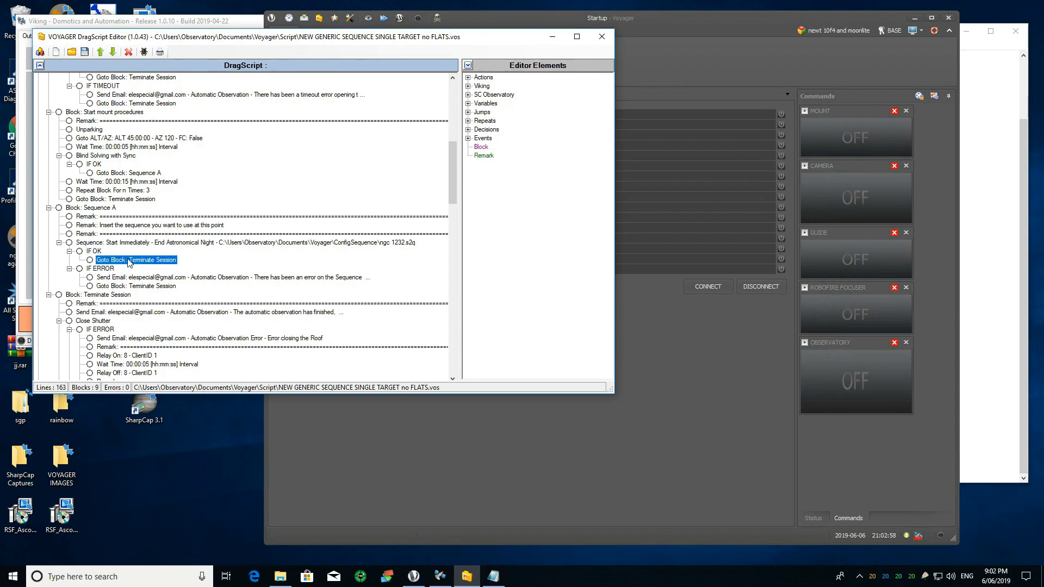
- Match Sequence A's IF OK jump to the Terminate Session block and select that block's first Send Email and Close Shutter actions
{"action": "scroll", "coordinate": [129, 262], "scroll_direction": "down", "scroll_amount": 2}
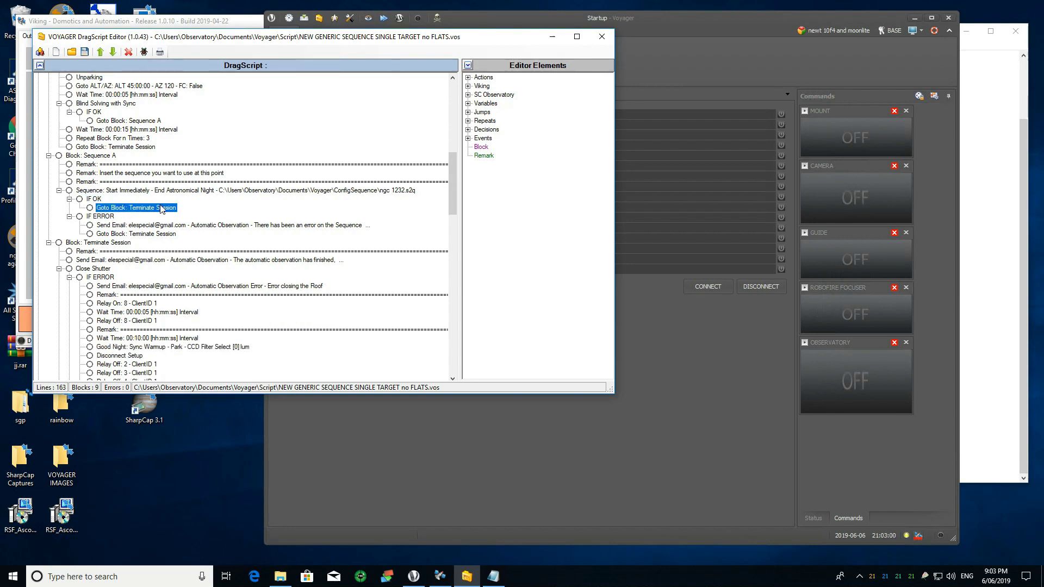
{"action": "left_click", "coordinate": [120, 244]}
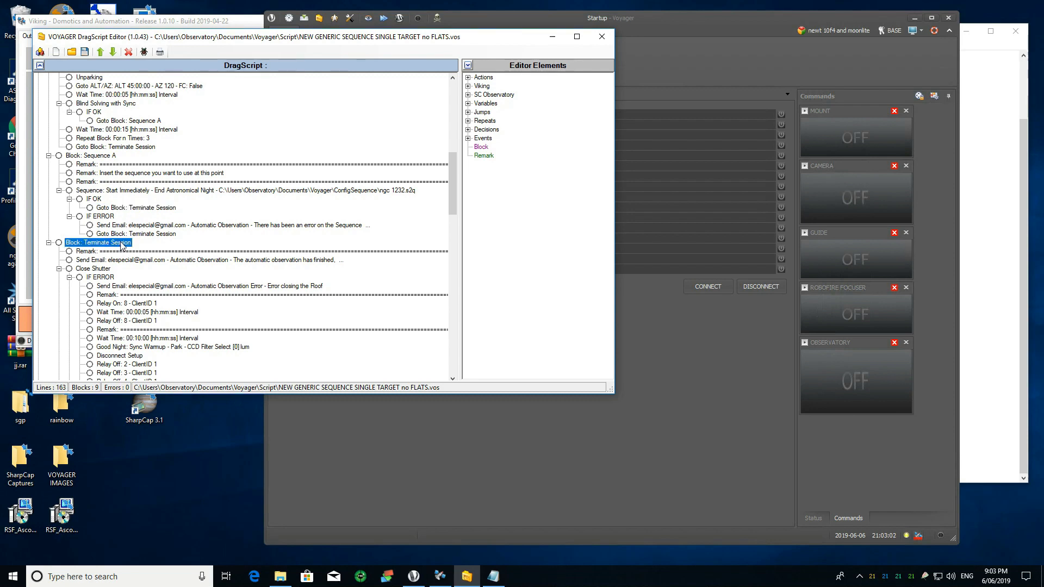
{"action": "left_click", "coordinate": [163, 208]}
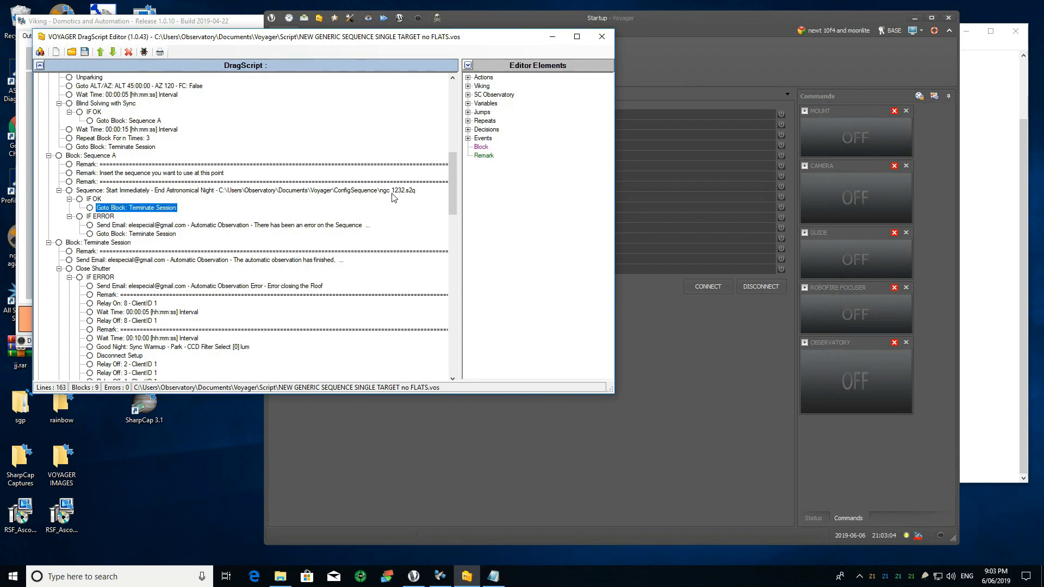
{"action": "left_click", "coordinate": [116, 244]}
{"action": "scroll", "coordinate": [117, 244], "scroll_direction": "down", "scroll_amount": 3}
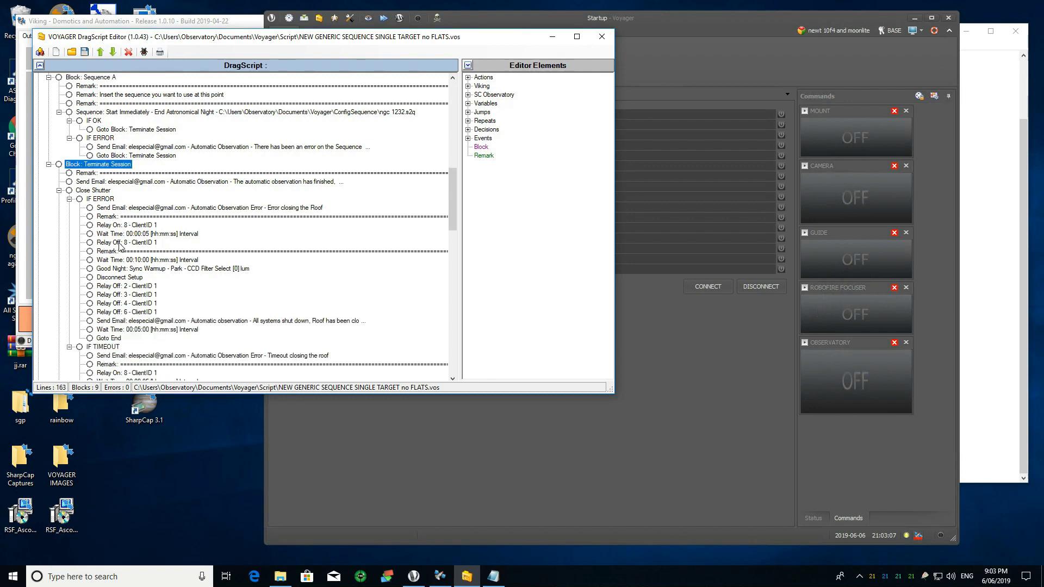
{"action": "left_click", "coordinate": [133, 183]}
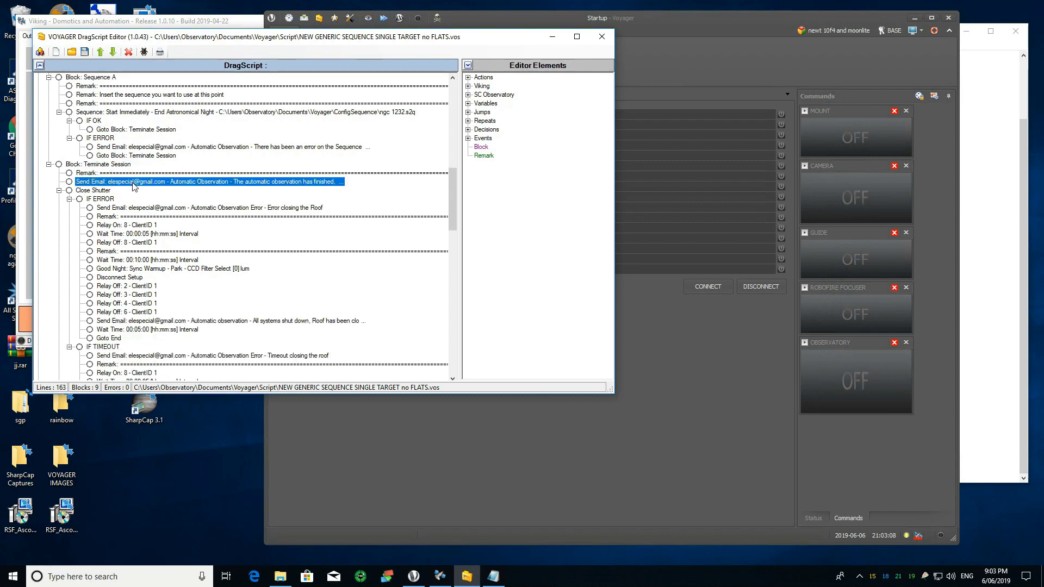
{"action": "left_click", "coordinate": [101, 191]}
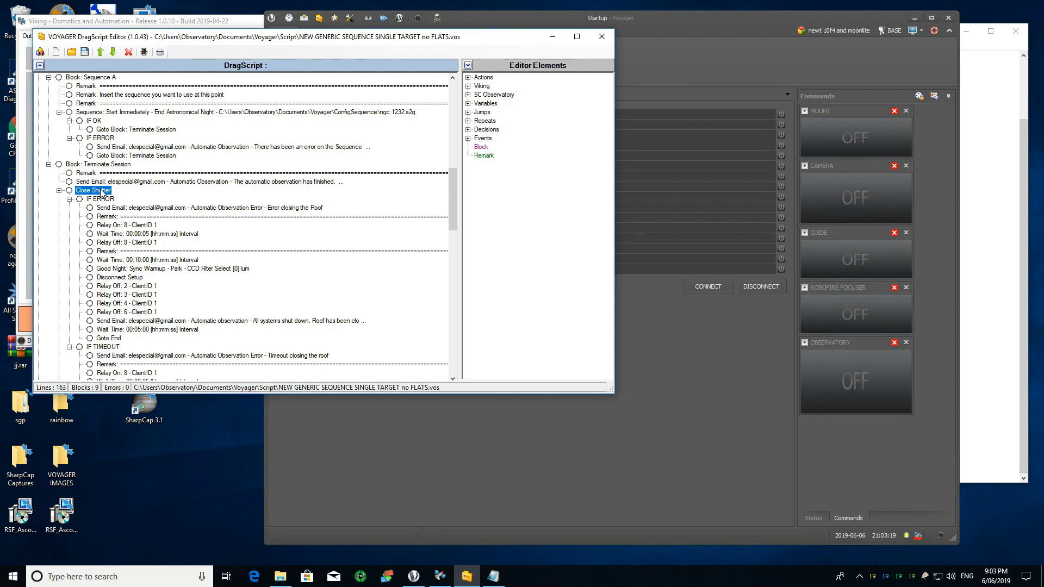
- Examine the actions under Close Shutter's IF ERROR and IF TIMEOUT branches in the Terminate Session block
{"action": "scroll", "coordinate": [103, 193], "scroll_direction": "down", "scroll_amount": 3}
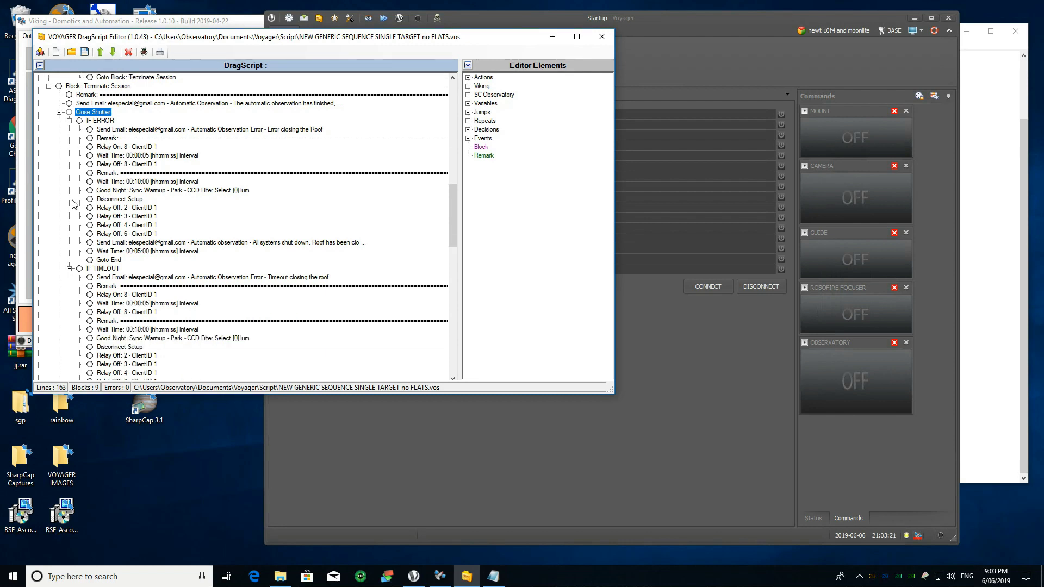
{"action": "scroll", "coordinate": [50, 154], "scroll_direction": "up", "scroll_amount": 1}
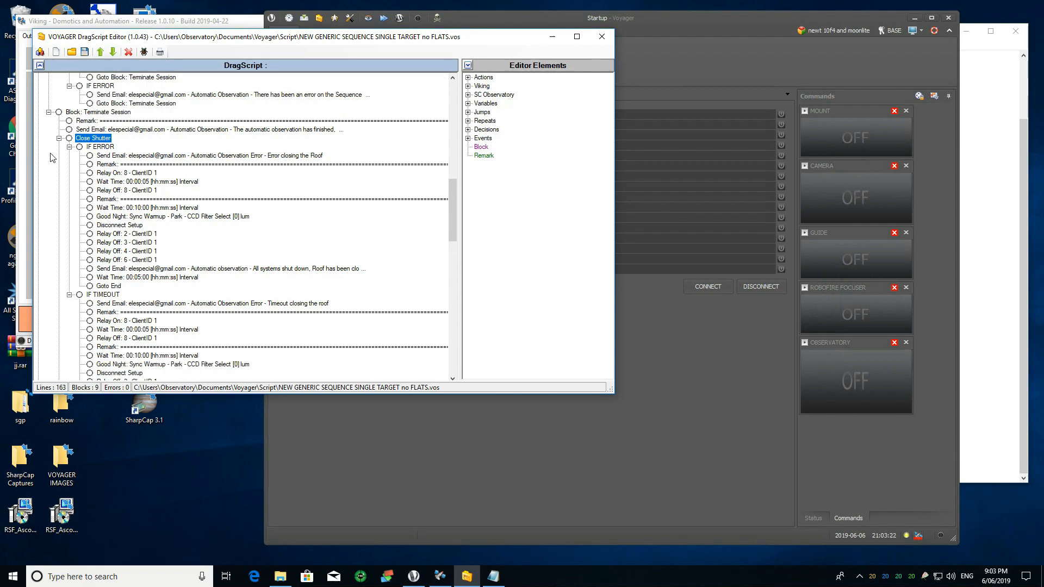
{"action": "left_click", "coordinate": [100, 147]}
{"action": "scroll", "coordinate": [107, 153], "scroll_direction": "down", "scroll_amount": 2}
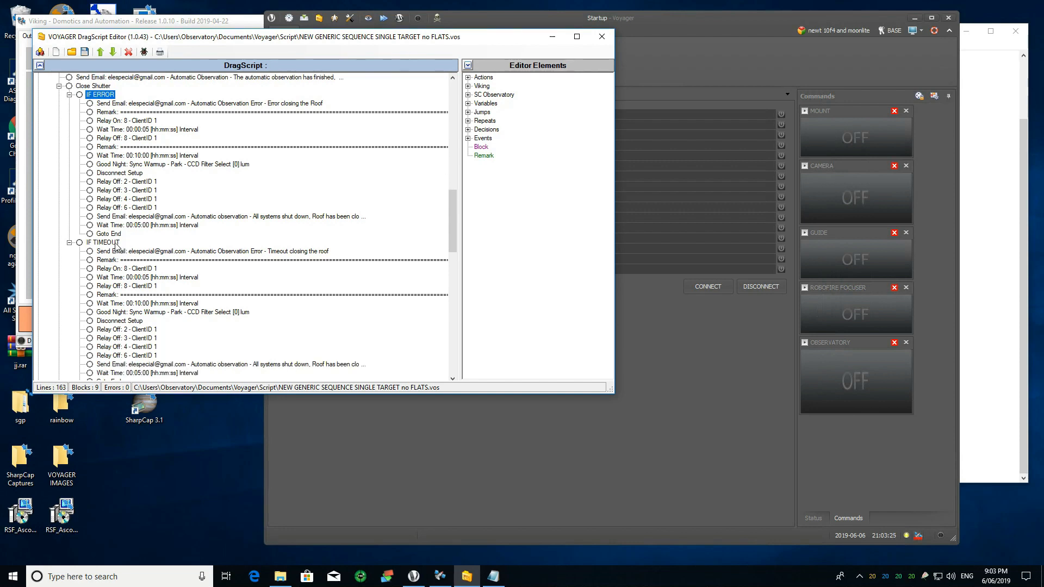
{"action": "left_click", "coordinate": [101, 243]}
{"action": "scroll", "coordinate": [131, 291], "scroll_direction": "down", "scroll_amount": 5}
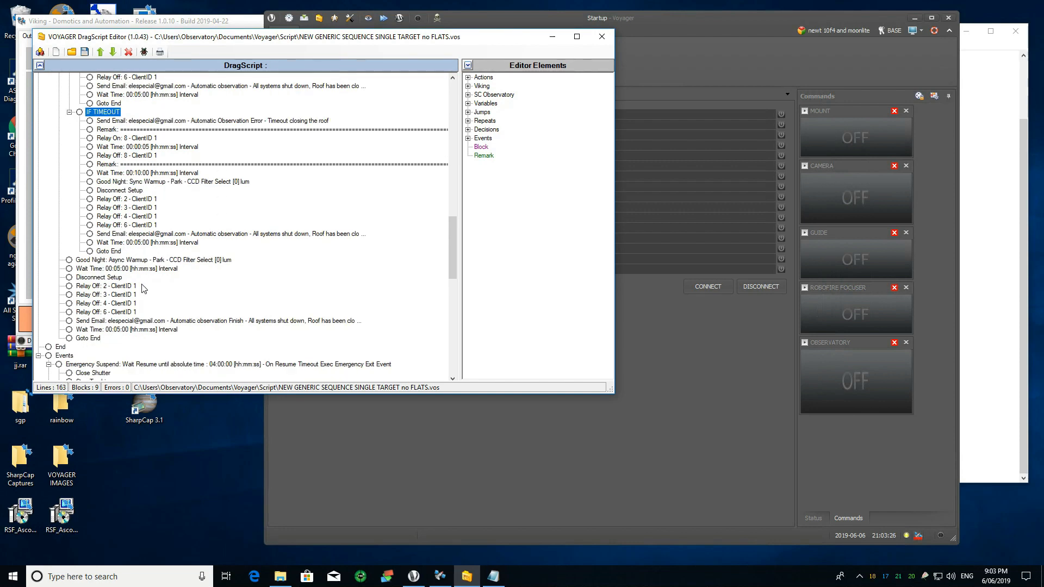
{"action": "scroll", "coordinate": [145, 285], "scroll_direction": "down", "scroll_amount": 2}
{"action": "scroll", "coordinate": [112, 153], "scroll_direction": "up", "scroll_amount": 7}
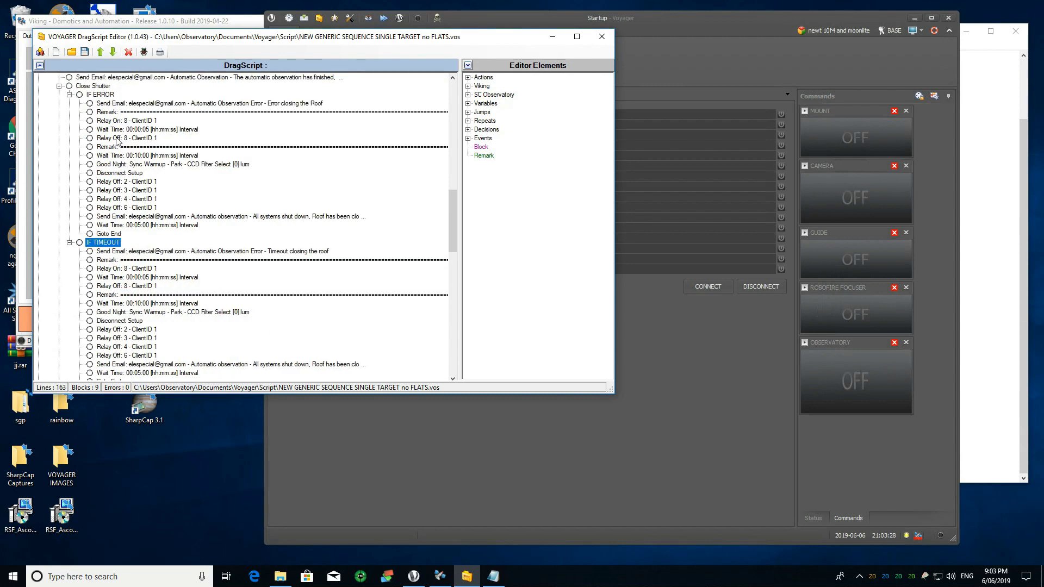
{"action": "scroll", "coordinate": [104, 87], "scroll_direction": "down", "scroll_amount": 9}
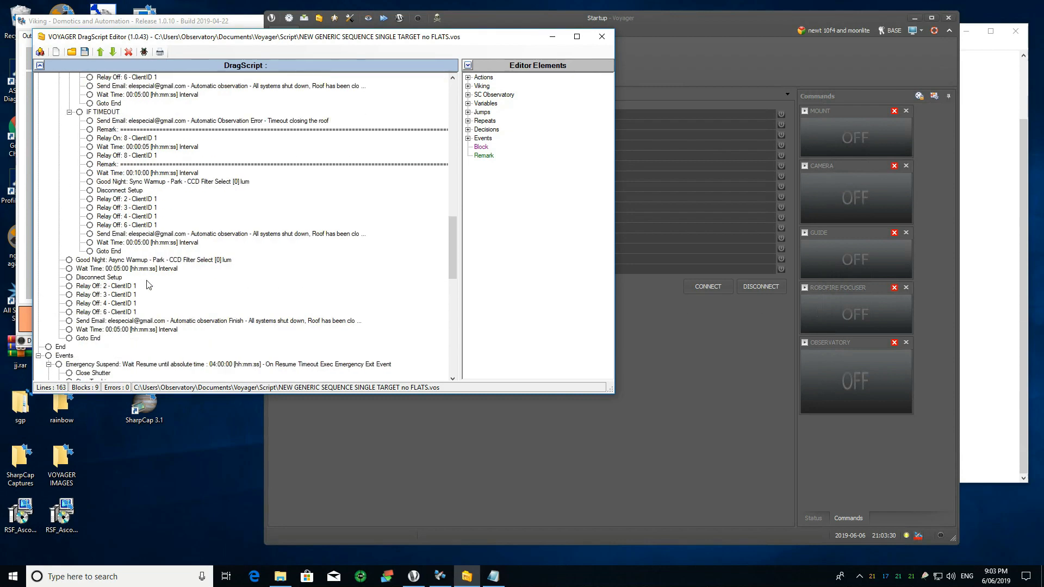
- View the configuration of the Good Night: Async Warmup action in the Terminate Session block and close it without changes
{"action": "left_click", "coordinate": [104, 156]}
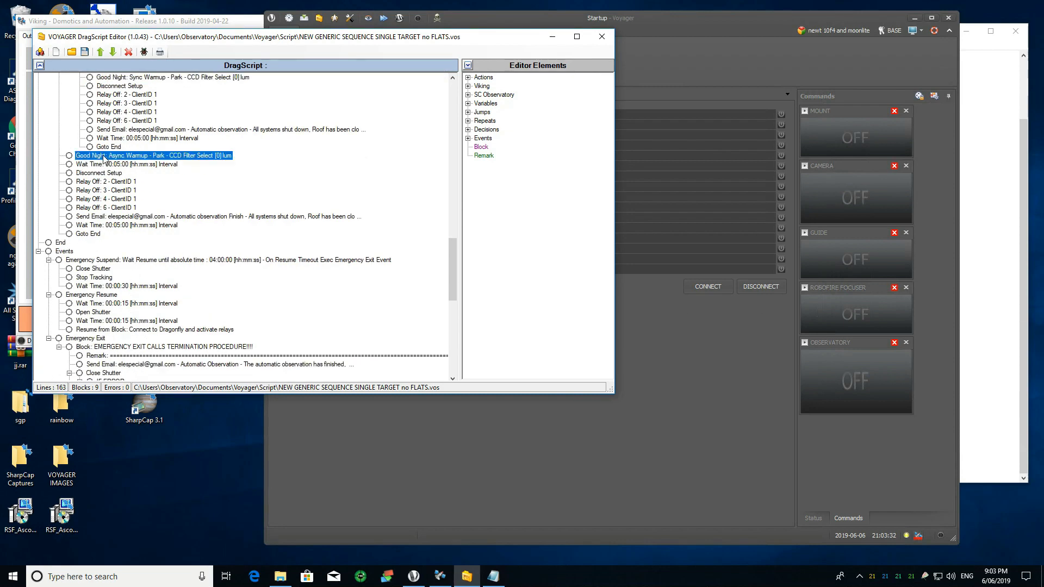
{"action": "double_click", "coordinate": [166, 157]}
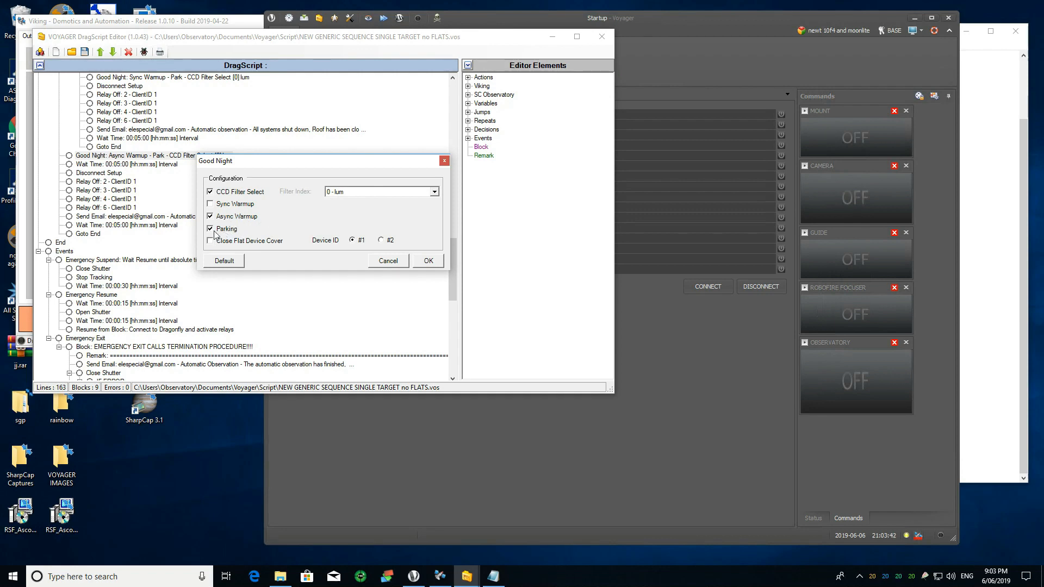
{"action": "left_click", "coordinate": [388, 261]}
- Select the five-minute Wait Time after Good Night, the Disconnect Setup action and the Relay Off actions 6 and 2
{"action": "left_click", "coordinate": [148, 167]}
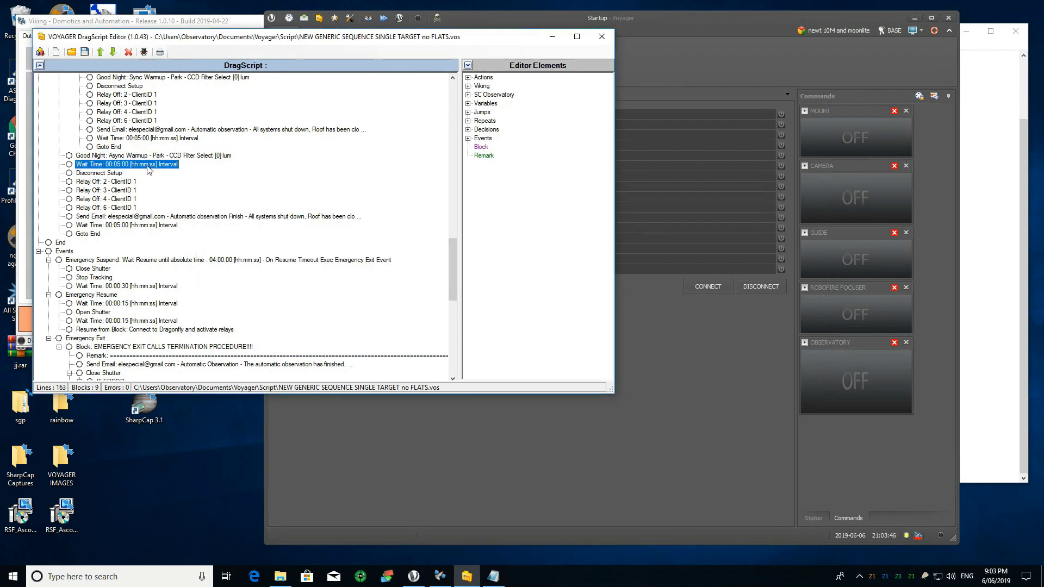
{"action": "left_click", "coordinate": [112, 174]}
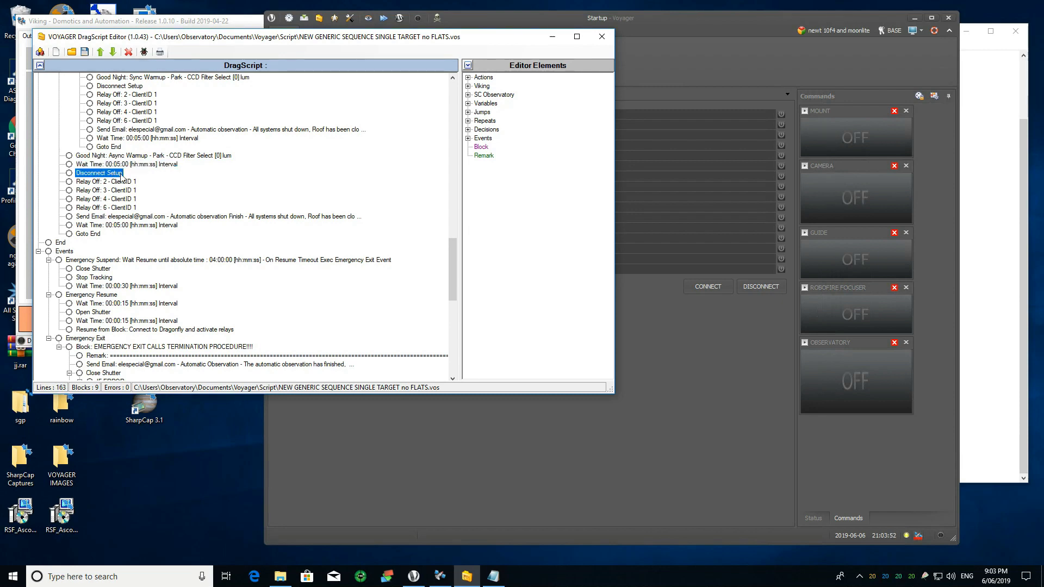
{"action": "left_click", "coordinate": [119, 210]}
{"action": "left_click_drag", "start_coordinate": [120, 212], "coordinate": [128, 184]}
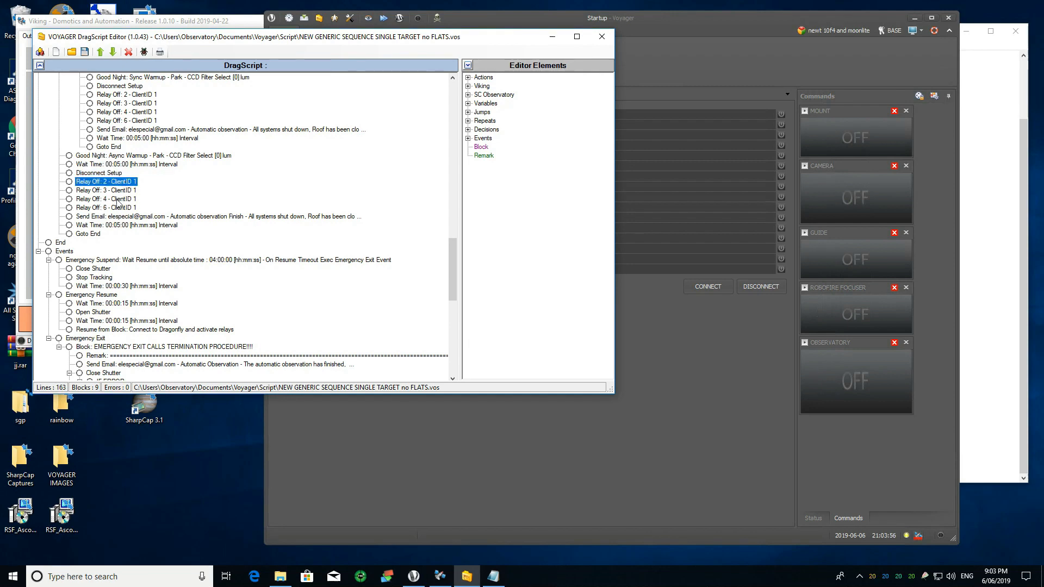
- View the mail settings of the "Automatic observation Finish" email without changing them and select the block's closing Goto End action
{"action": "left_click", "coordinate": [155, 217]}
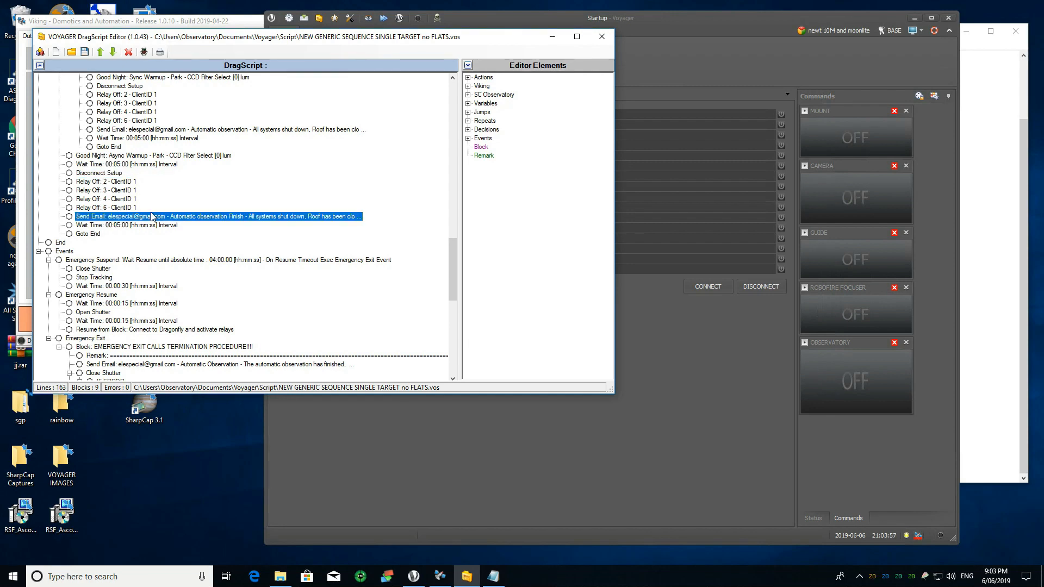
{"action": "double_click", "coordinate": [263, 219]}
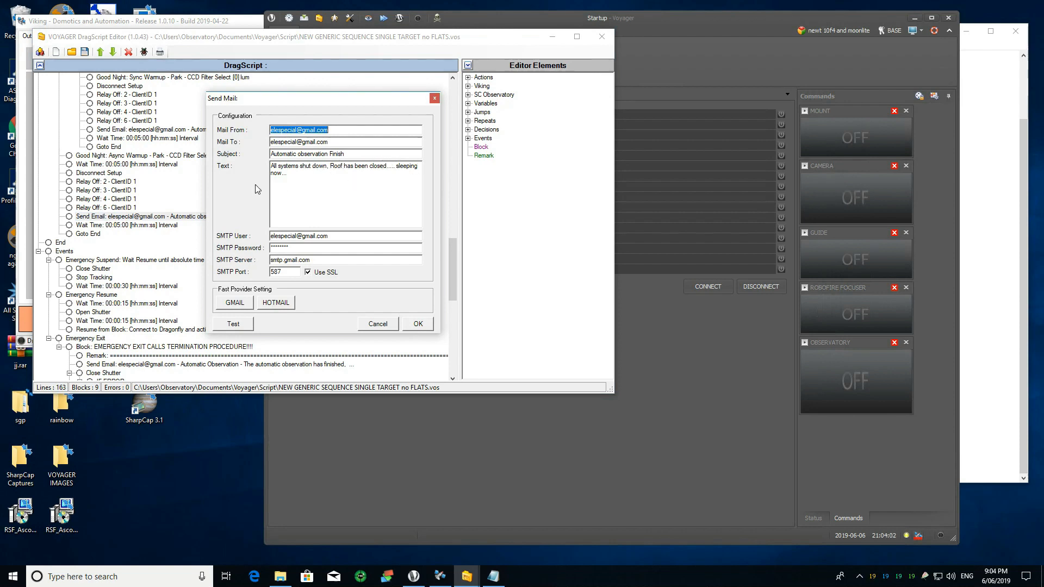
{"action": "left_click", "coordinate": [377, 323]}
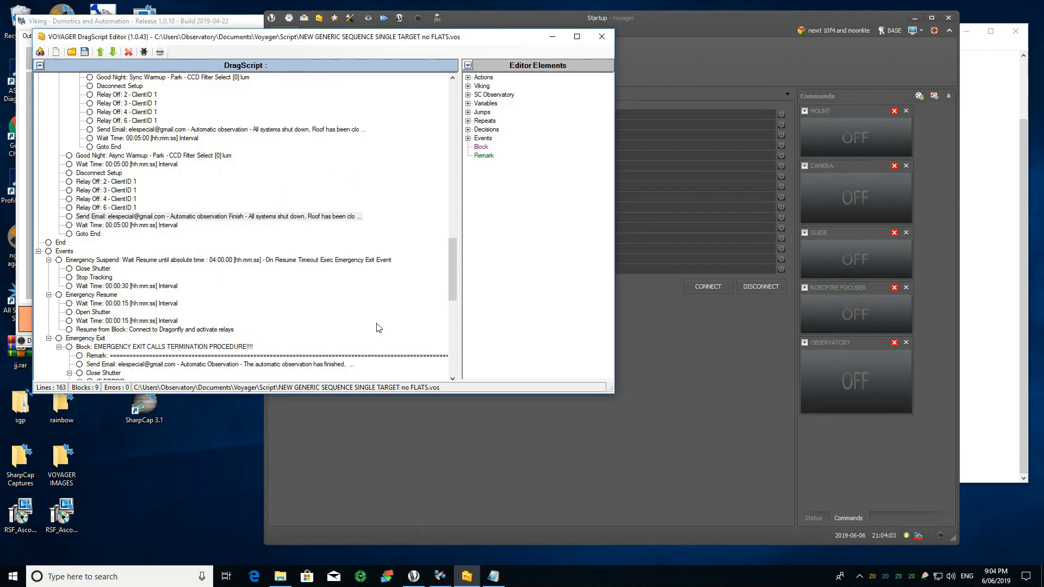
{"action": "left_click", "coordinate": [98, 234]}
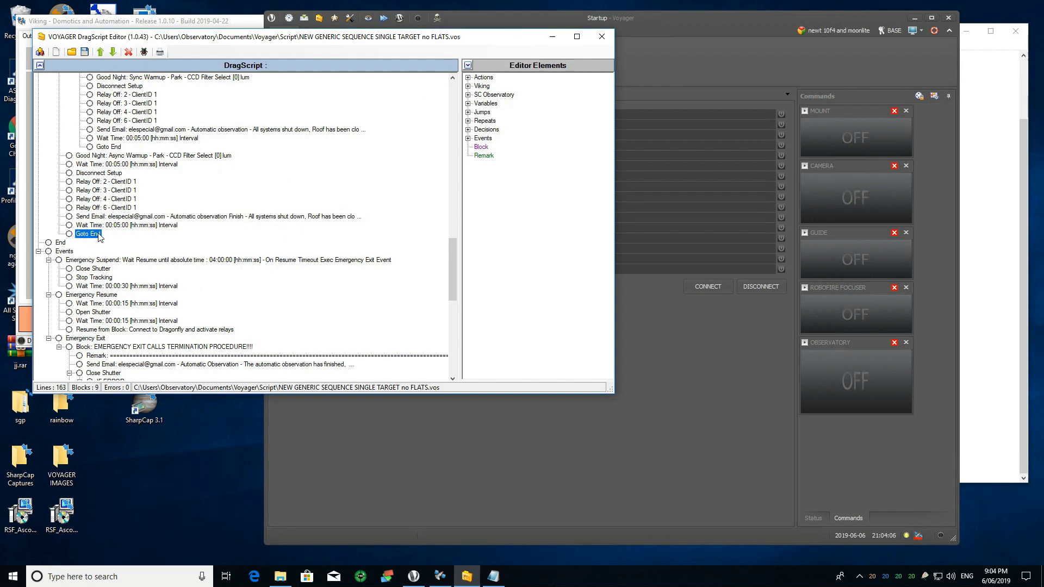
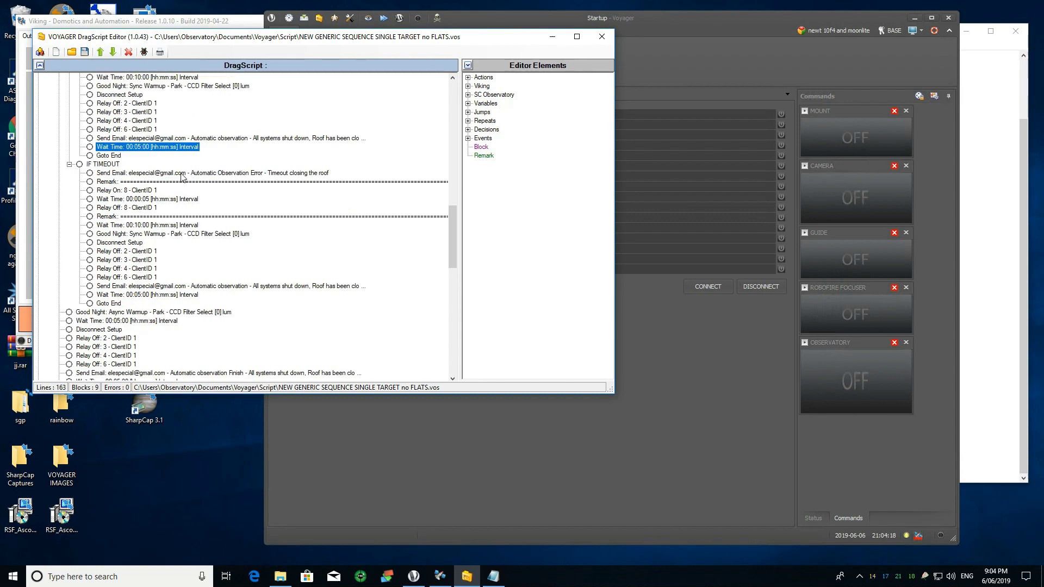
- Select the Emergency Suspend event and its Close Shutter and Stop Tracking actions to review how the script suspends imaging
{"action": "scroll", "coordinate": [183, 195], "scroll_direction": "up", "scroll_amount": 6}
{"action": "scroll", "coordinate": [185, 180], "scroll_direction": "down", "scroll_amount": 12}
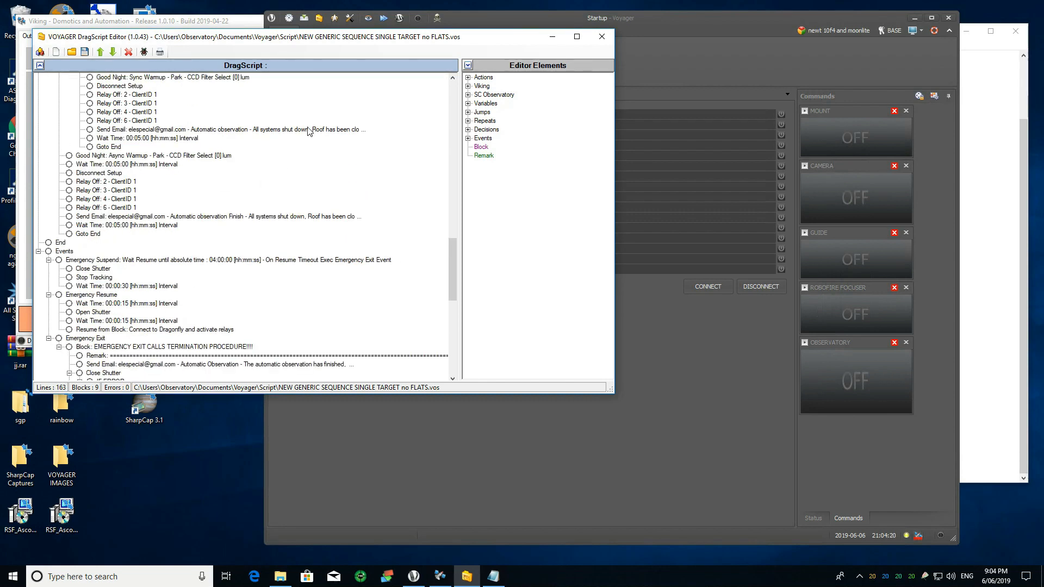
{"action": "scroll", "coordinate": [245, 228], "scroll_direction": "down", "scroll_amount": 5}
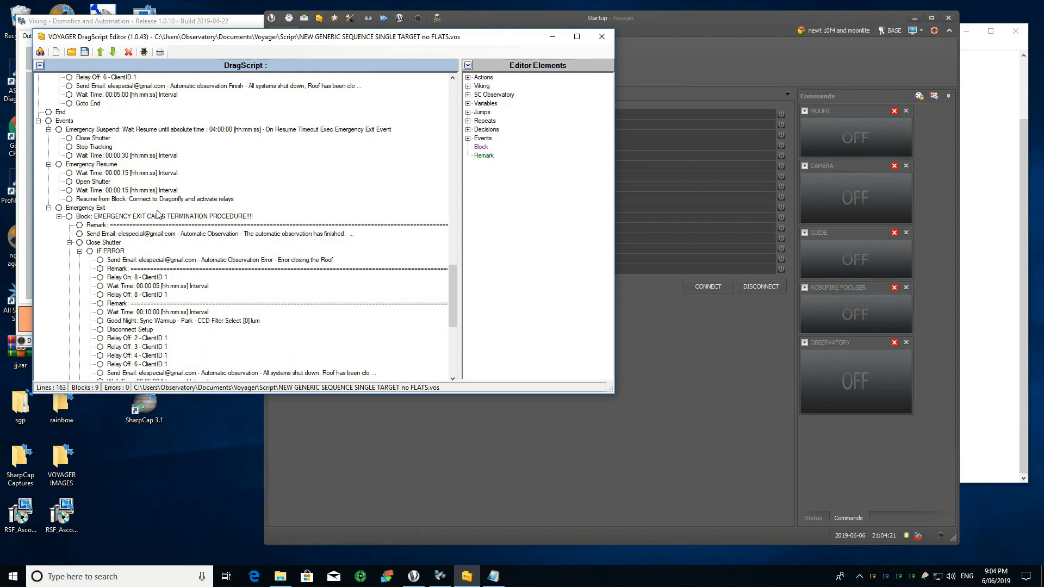
{"action": "left_click", "coordinate": [115, 129]}
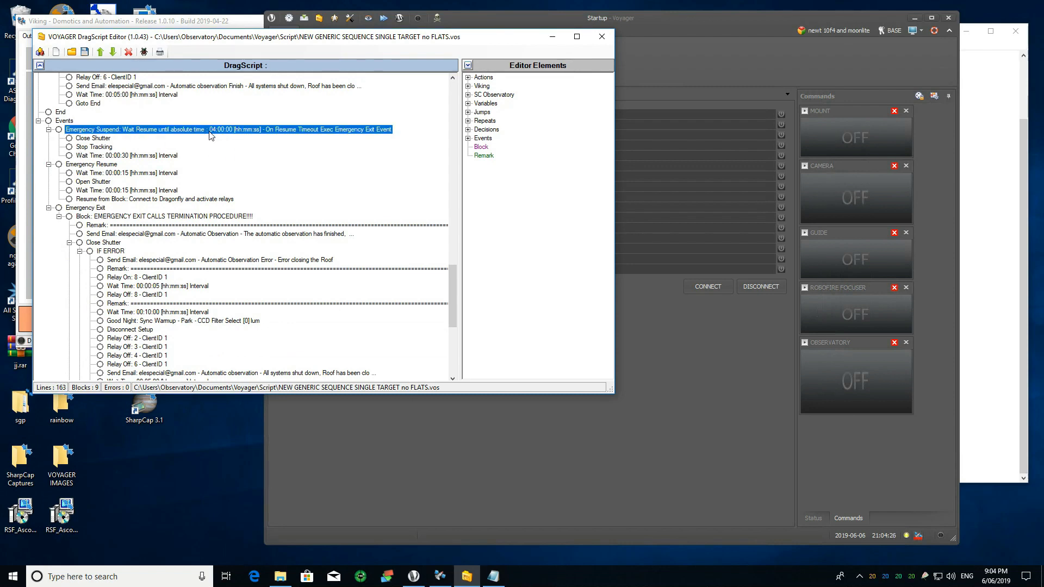
{"action": "left_click", "coordinate": [94, 139]}
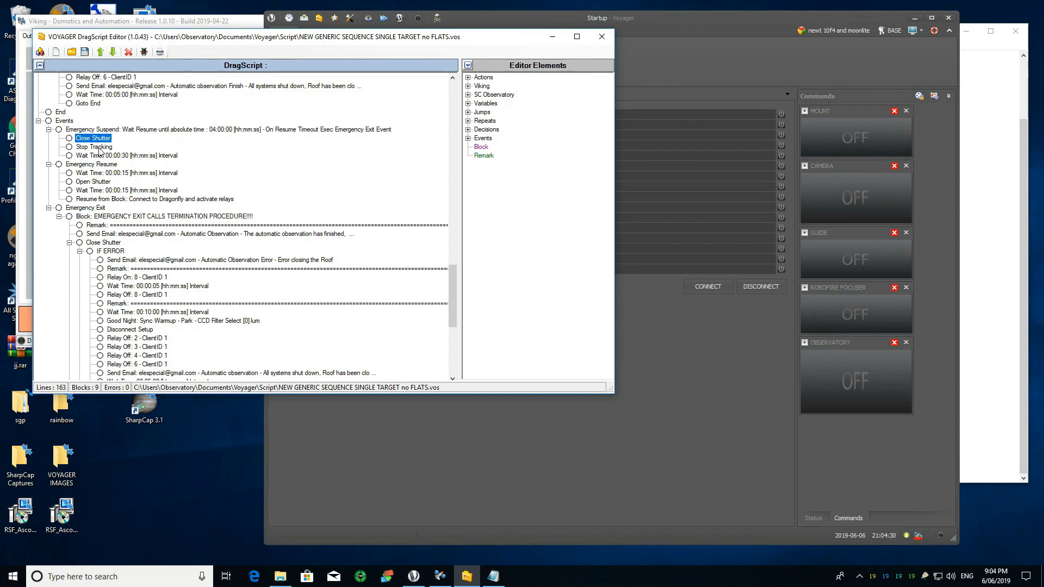
{"action": "left_click", "coordinate": [99, 146]}
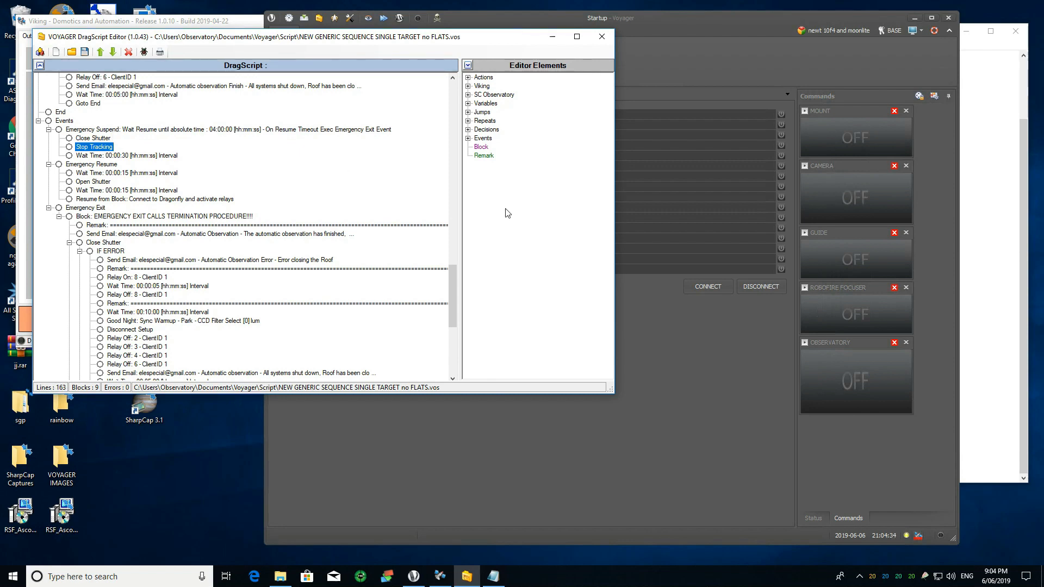
- Select the first Wait Time, Open Shutter and Resume from Block actions under the Emergency Resume event
{"action": "left_click", "coordinate": [96, 174]}
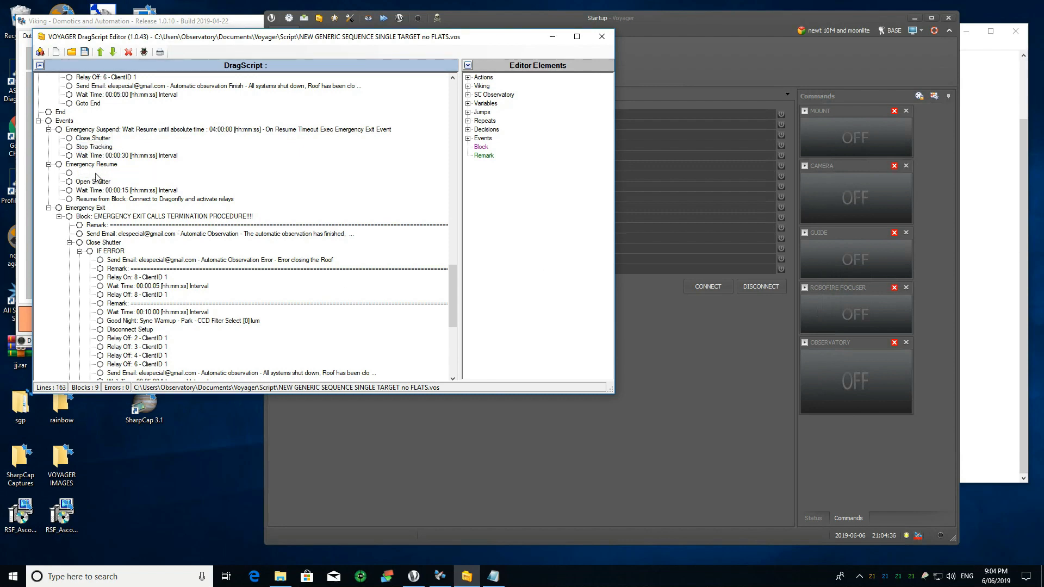
{"action": "left_click", "coordinate": [104, 183]}
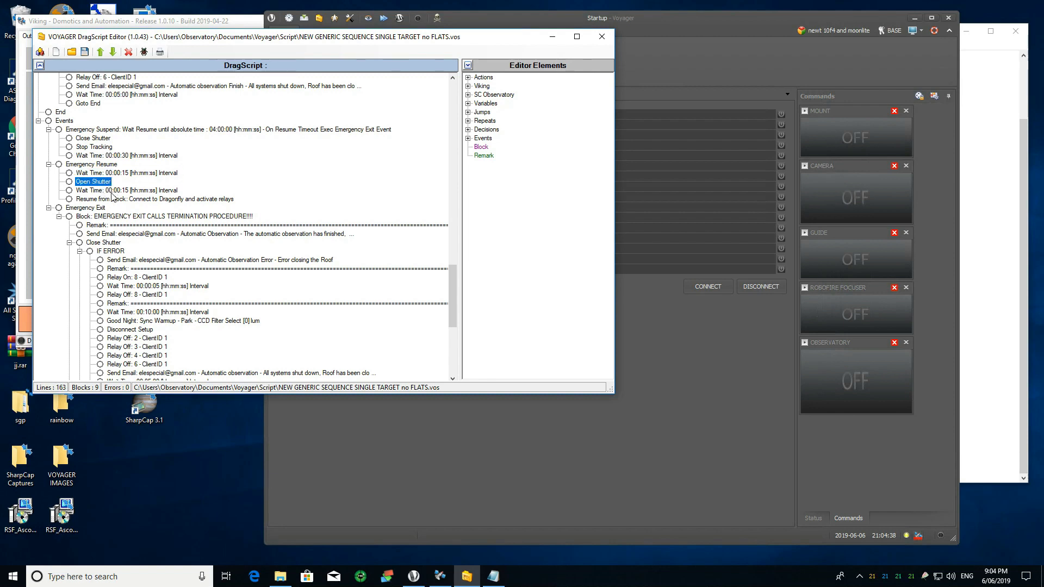
{"action": "left_click", "coordinate": [103, 200]}
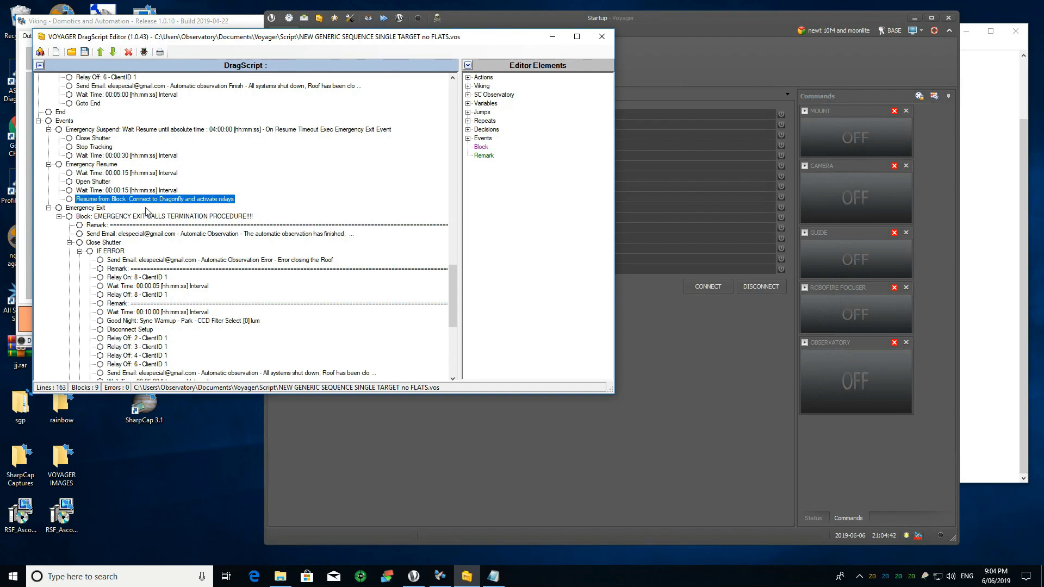
- Return to the script's beginning and select the "Connect to Dragonfly and activate relays" block and the Open Shutter action
{"action": "scroll", "coordinate": [231, 203], "scroll_direction": "up", "scroll_amount": 20}
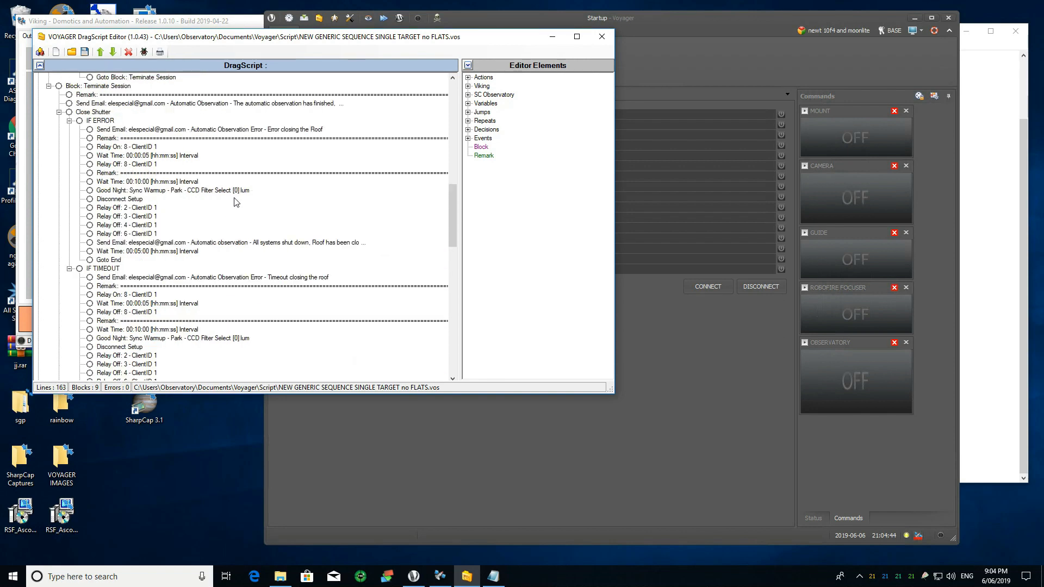
{"action": "scroll", "coordinate": [238, 192], "scroll_direction": "up", "scroll_amount": 5}
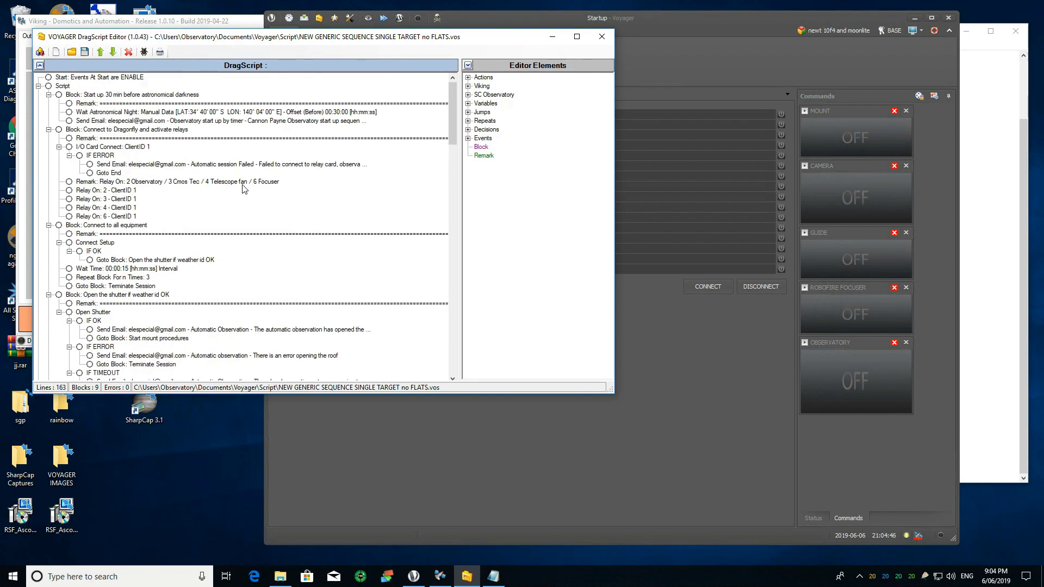
{"action": "left_click", "coordinate": [165, 132]}
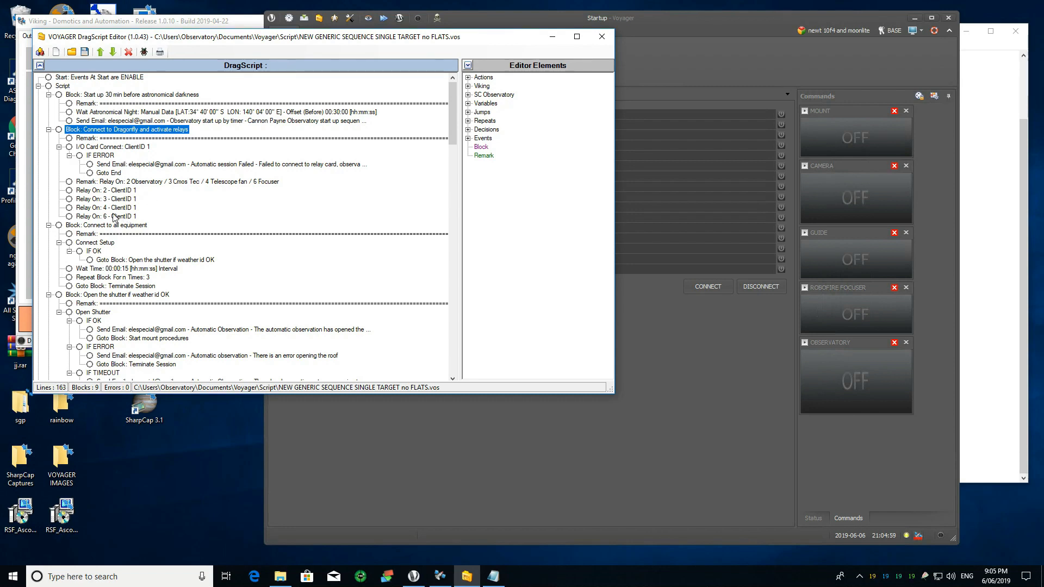
{"action": "scroll", "coordinate": [118, 239], "scroll_direction": "down", "scroll_amount": 4}
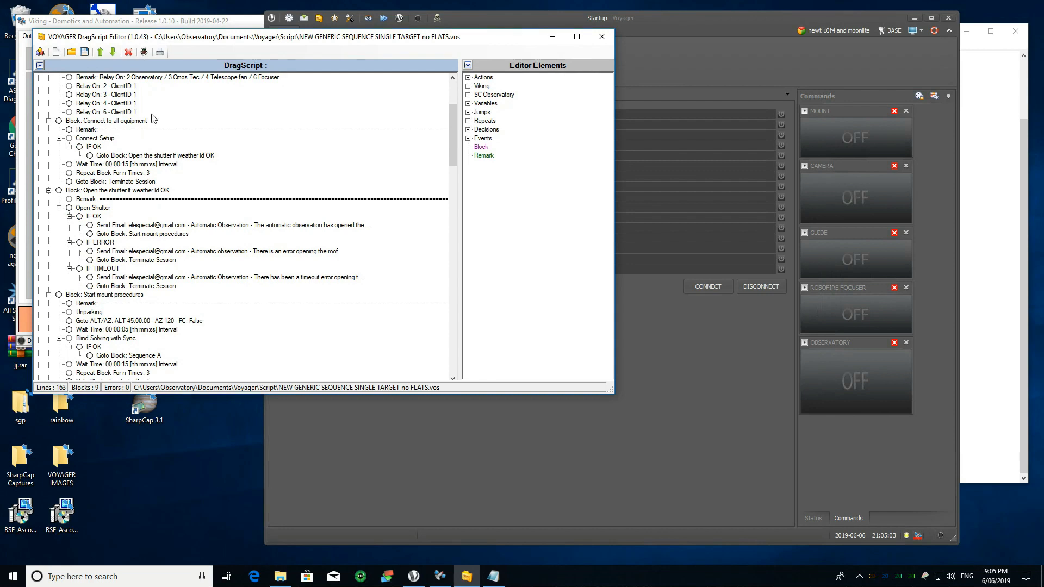
{"action": "left_click", "coordinate": [102, 210]}
- Select the "Start mount procedures" block, its Goto ALT/AZ action and the "Sequence A" block
{"action": "scroll", "coordinate": [112, 217], "scroll_direction": "down", "scroll_amount": 3}
{"action": "left_click", "coordinate": [129, 218]}
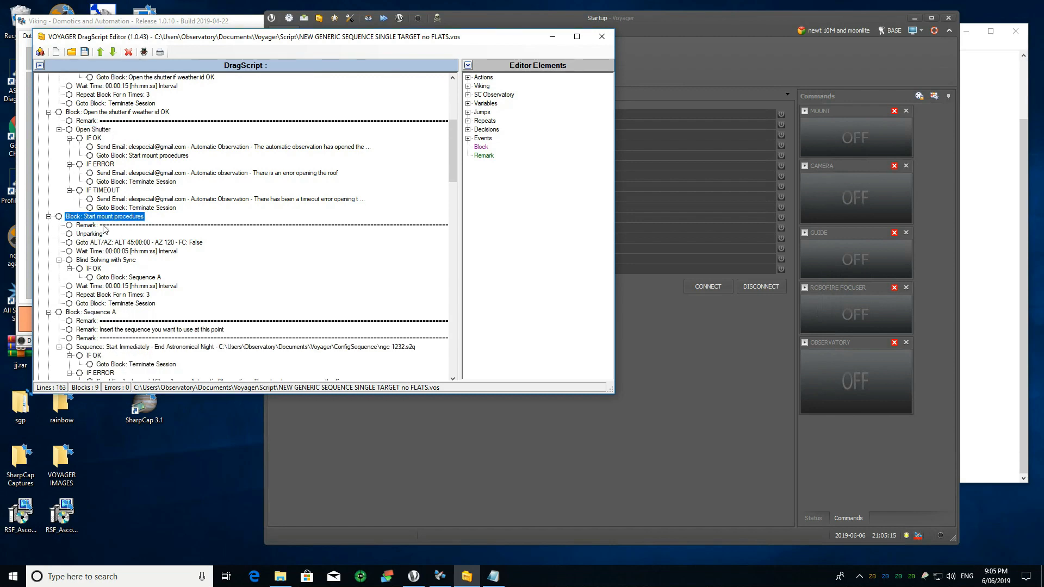
{"action": "left_click", "coordinate": [134, 244]}
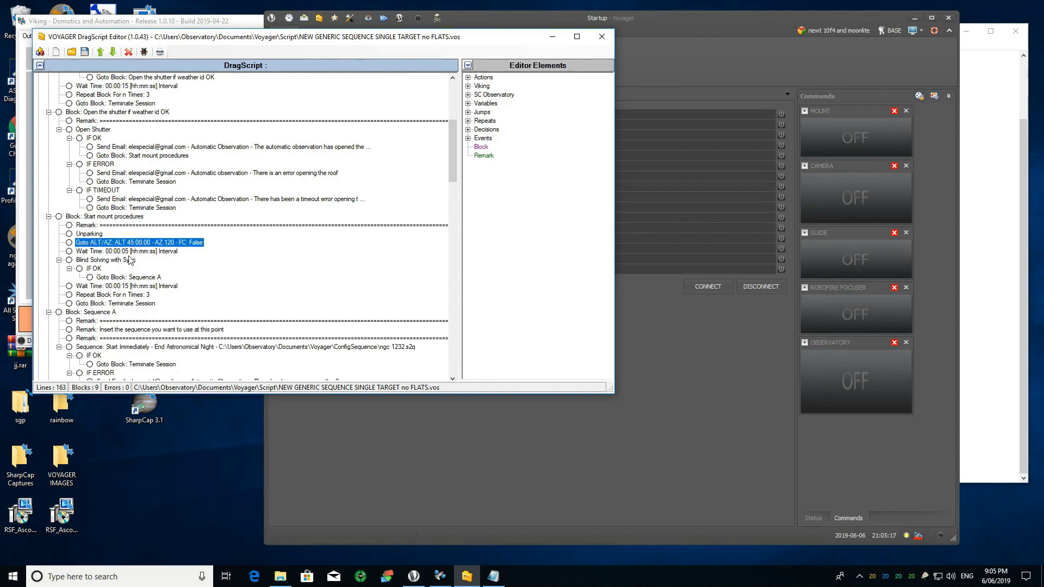
{"action": "scroll", "coordinate": [145, 266], "scroll_direction": "down", "scroll_amount": 4}
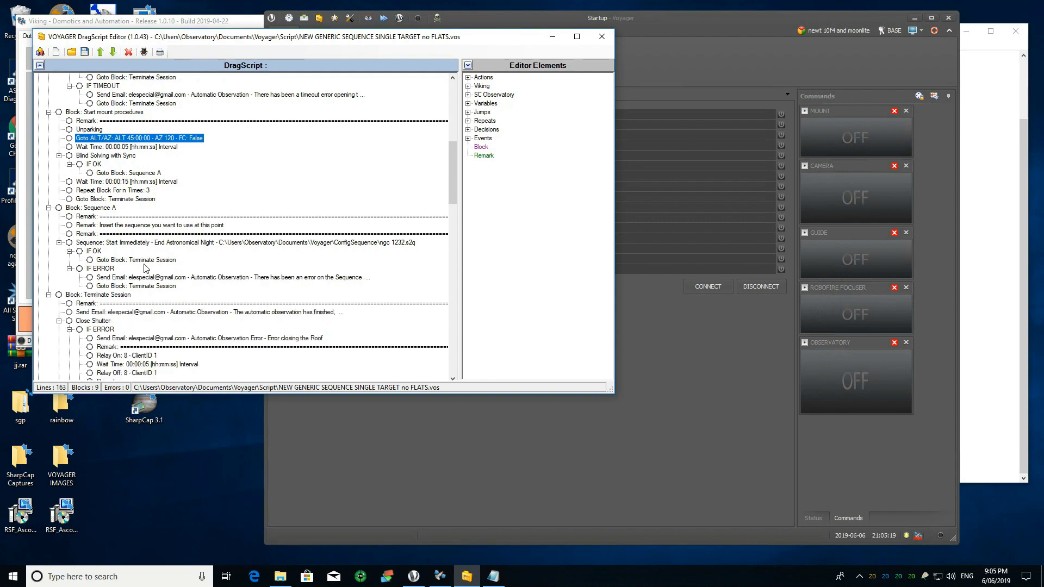
{"action": "left_click", "coordinate": [111, 208]}
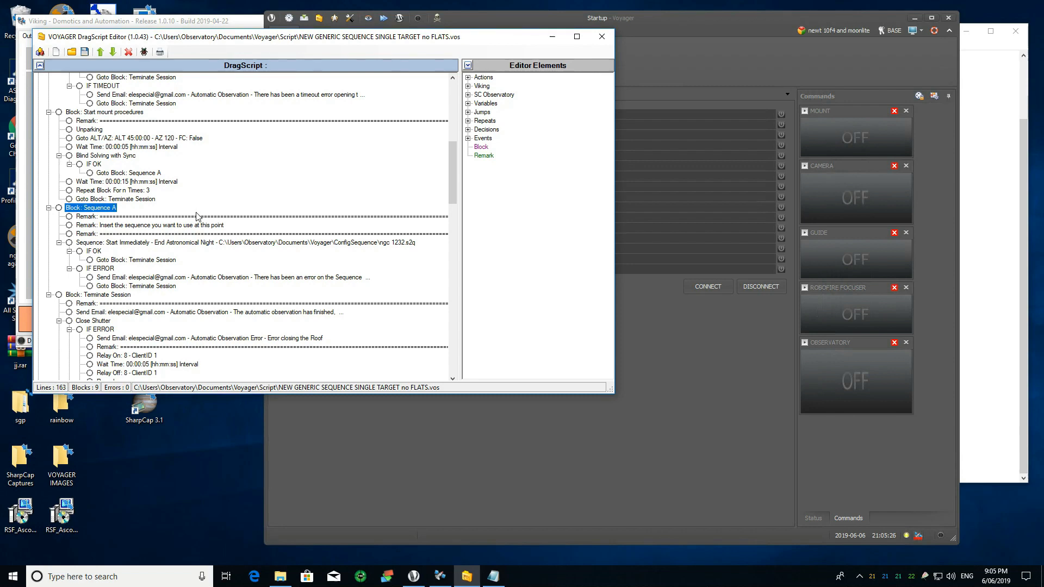
- Review the Terminate Session actions and the Emergency Exit block that calls the termination procedure, then go back to the script's beginning
{"action": "scroll", "coordinate": [198, 216], "scroll_direction": "down", "scroll_amount": 15}
{"action": "scroll", "coordinate": [226, 238], "scroll_direction": "down", "scroll_amount": 2}
{"action": "scroll", "coordinate": [218, 237], "scroll_direction": "up", "scroll_amount": 20}
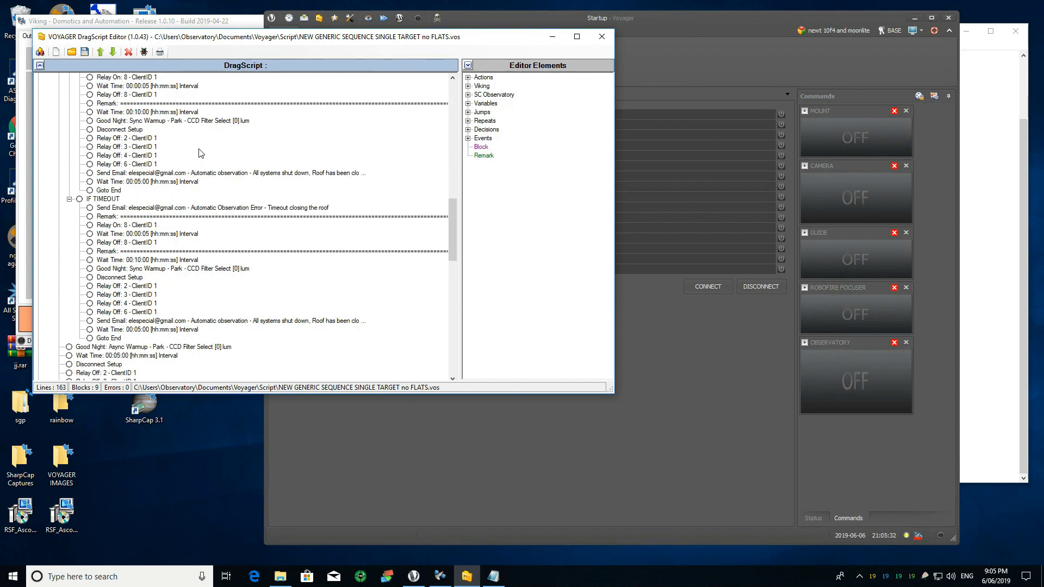
{"action": "scroll", "coordinate": [197, 231], "scroll_direction": "down", "scroll_amount": 15}
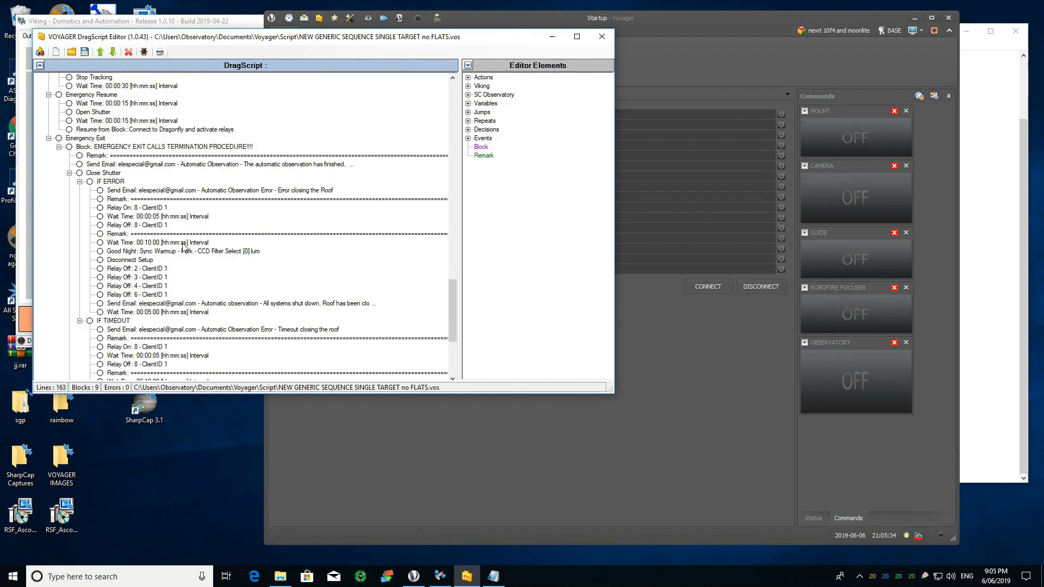
{"action": "scroll", "coordinate": [184, 242], "scroll_direction": "down", "scroll_amount": 1}
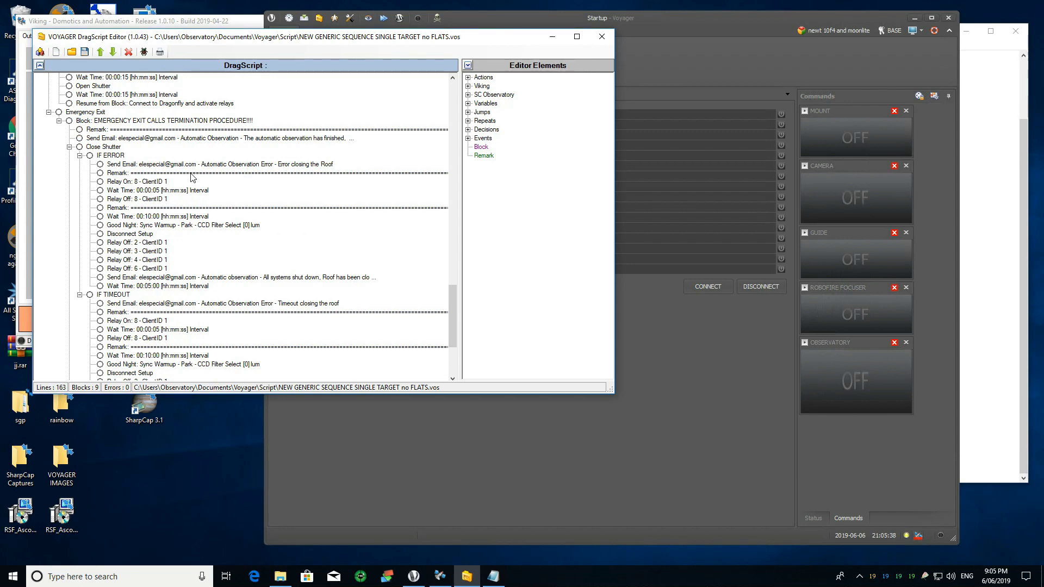
{"action": "scroll", "coordinate": [264, 217], "scroll_direction": "up", "scroll_amount": 12}
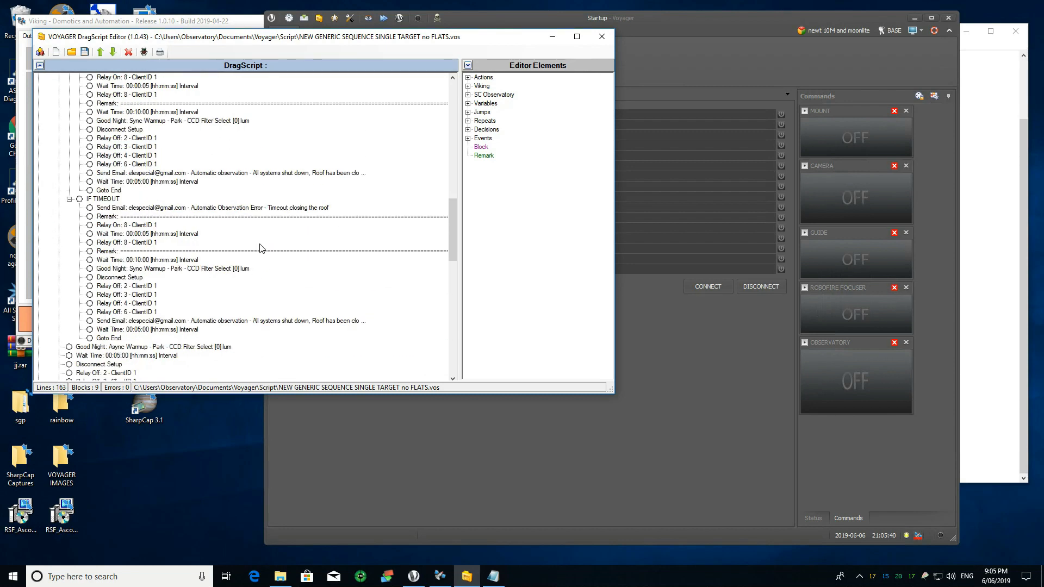
{"action": "scroll", "coordinate": [244, 228], "scroll_direction": "up", "scroll_amount": 10}
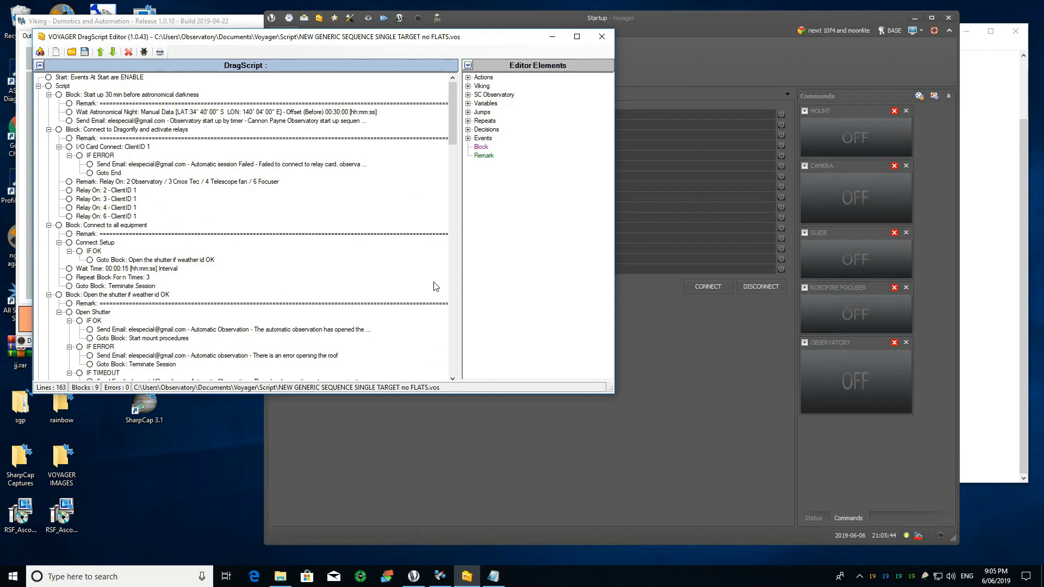
- Switch to the Notepad outline, show it from "Enable events", and compare it with the script's blocks down to the emergency events
{"action": "left_click", "coordinate": [987, 129]}
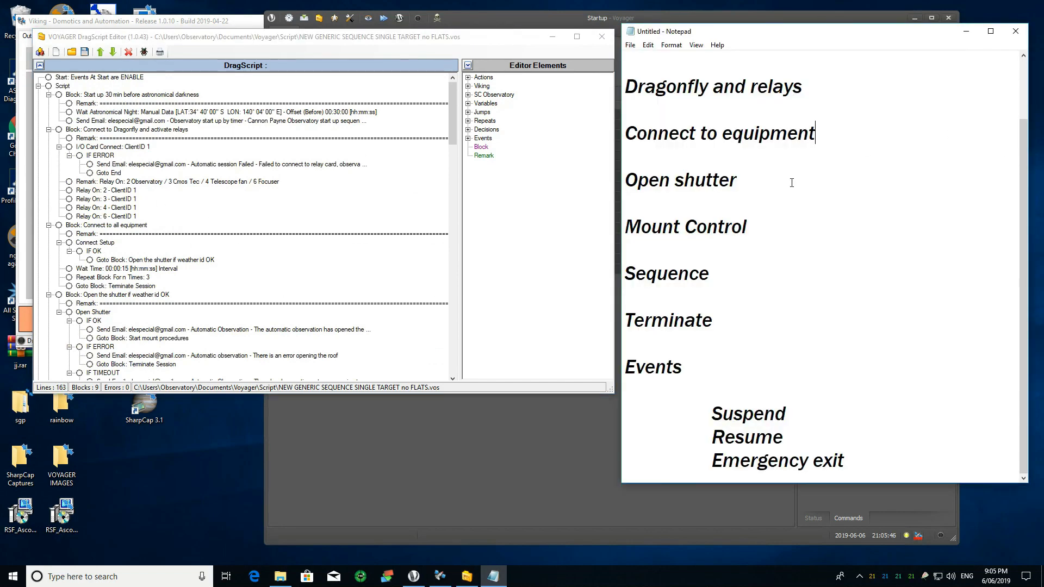
{"action": "scroll", "coordinate": [761, 143], "scroll_direction": "up", "scroll_amount": 1}
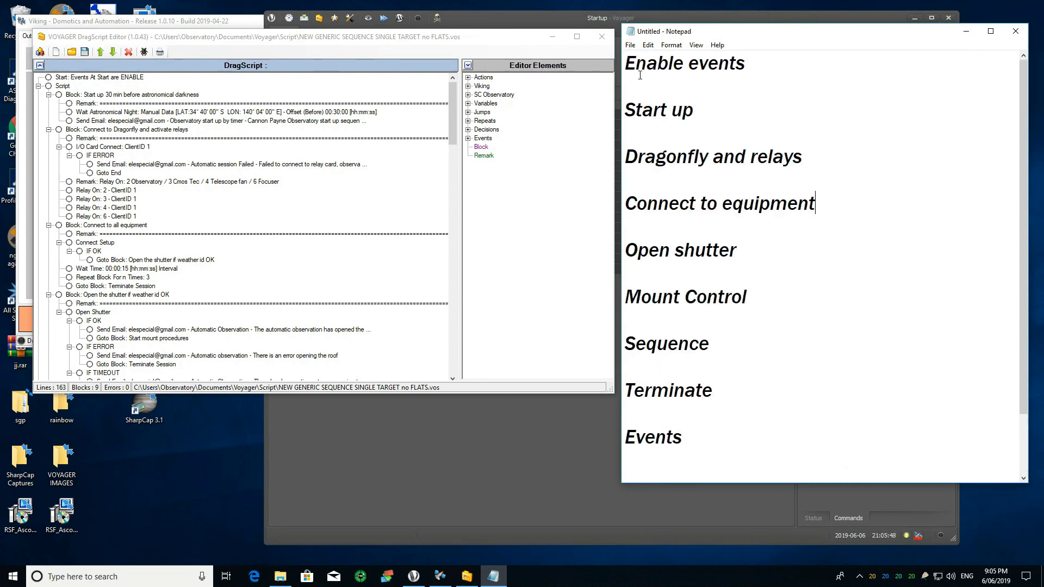
{"action": "scroll", "coordinate": [158, 213], "scroll_direction": "down", "scroll_amount": 15}
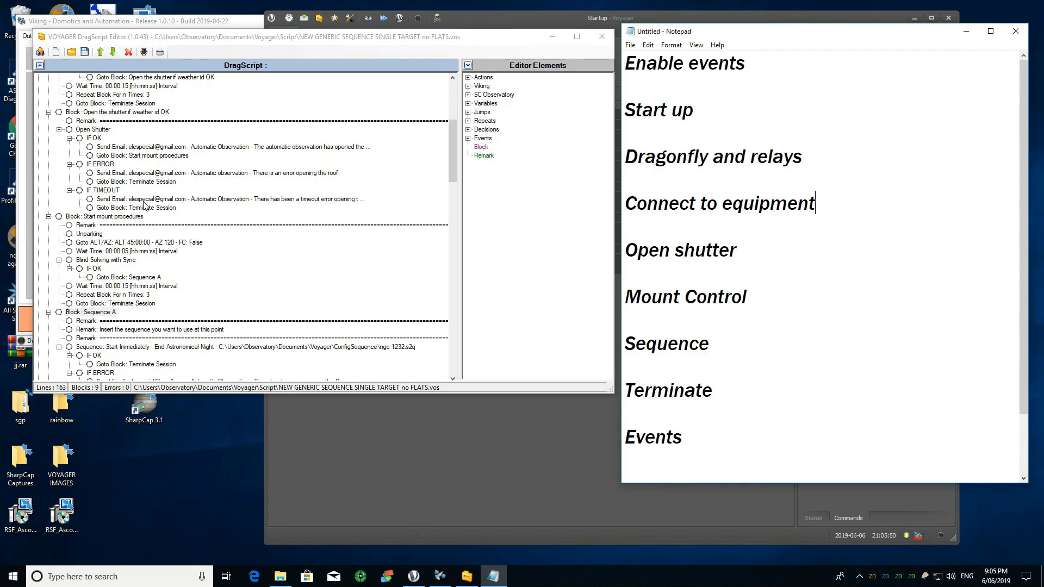
{"action": "scroll", "coordinate": [181, 226], "scroll_direction": "down", "scroll_amount": 8}
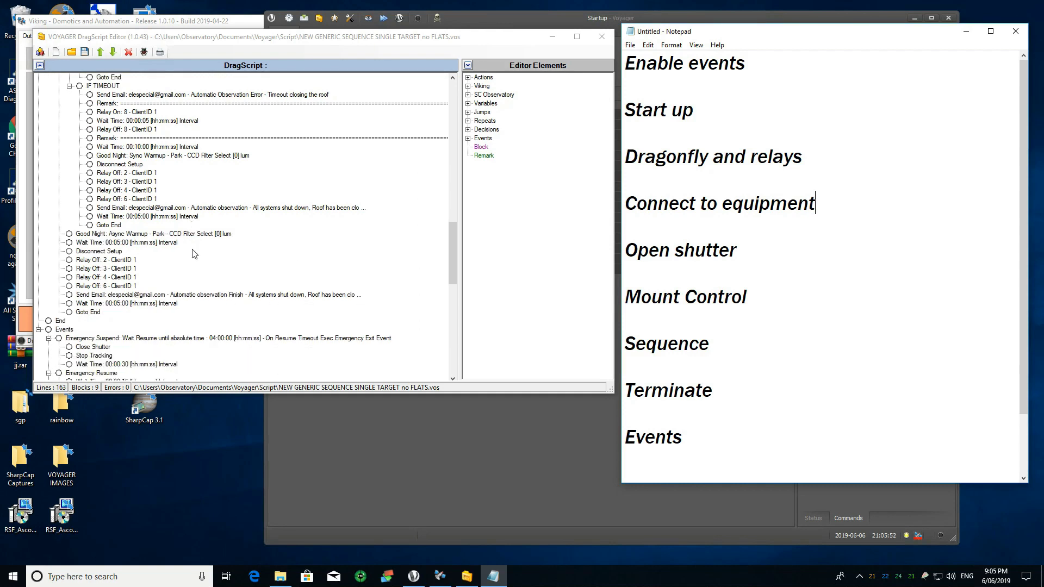
{"action": "scroll", "coordinate": [190, 262], "scroll_direction": "down", "scroll_amount": 8}
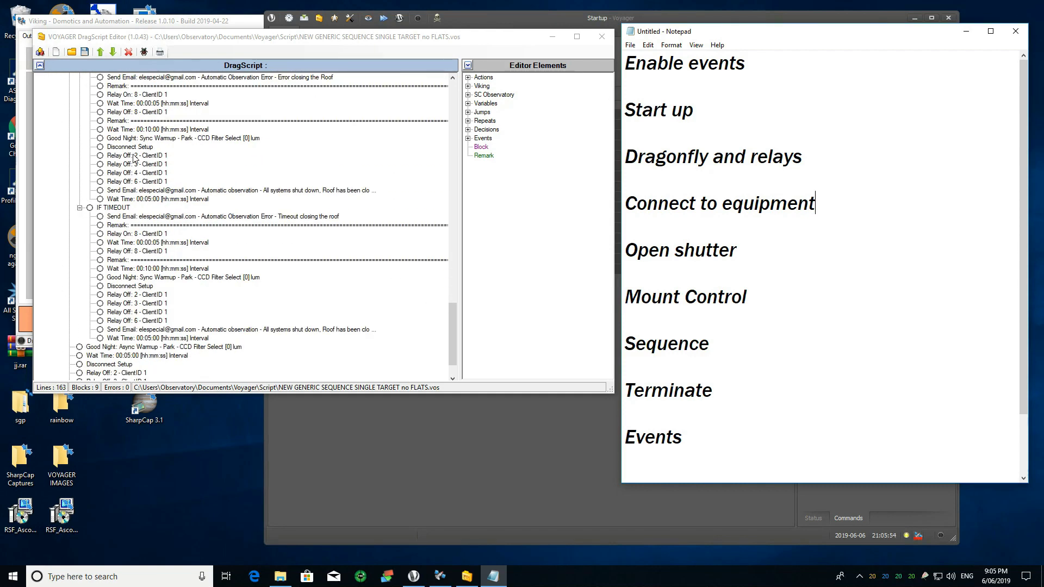
- Browse the saved double-target, multiple-target and no-power-off script files in the Script folder, and cancel without loading one
{"action": "left_click", "coordinate": [73, 53]}
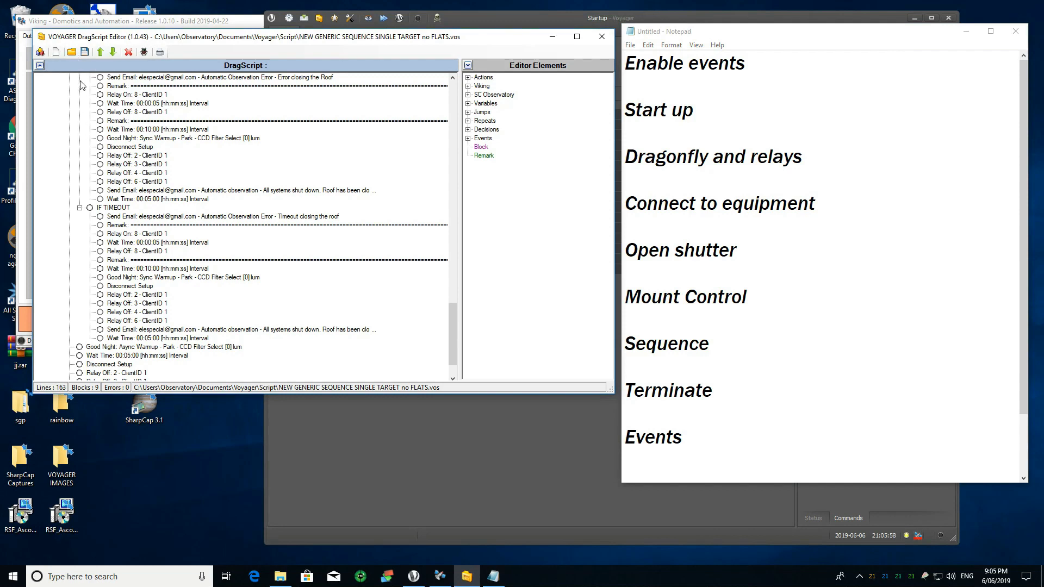
{"action": "left_click", "coordinate": [72, 53]}
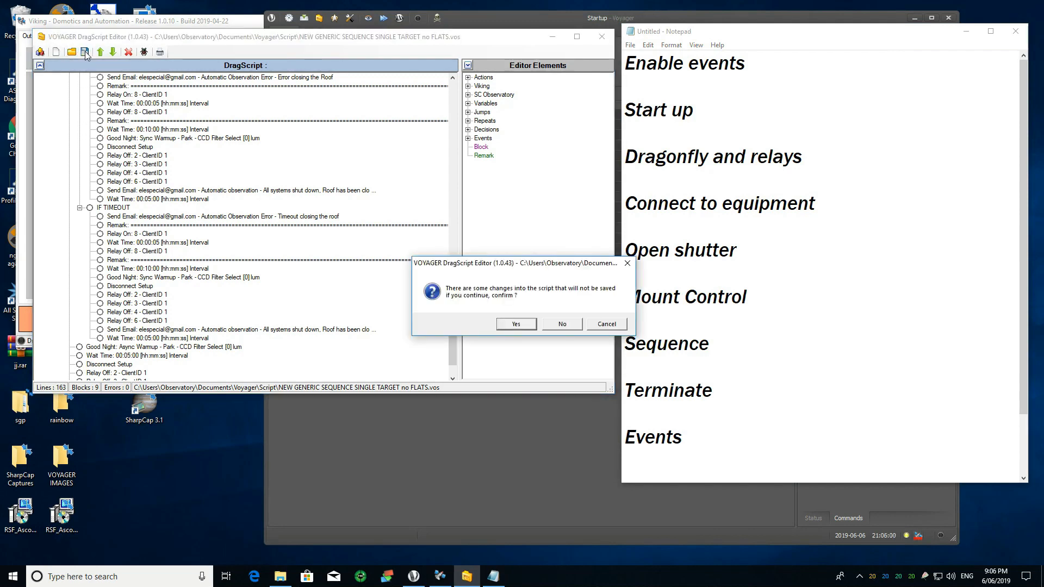
{"action": "left_click", "coordinate": [525, 326]}
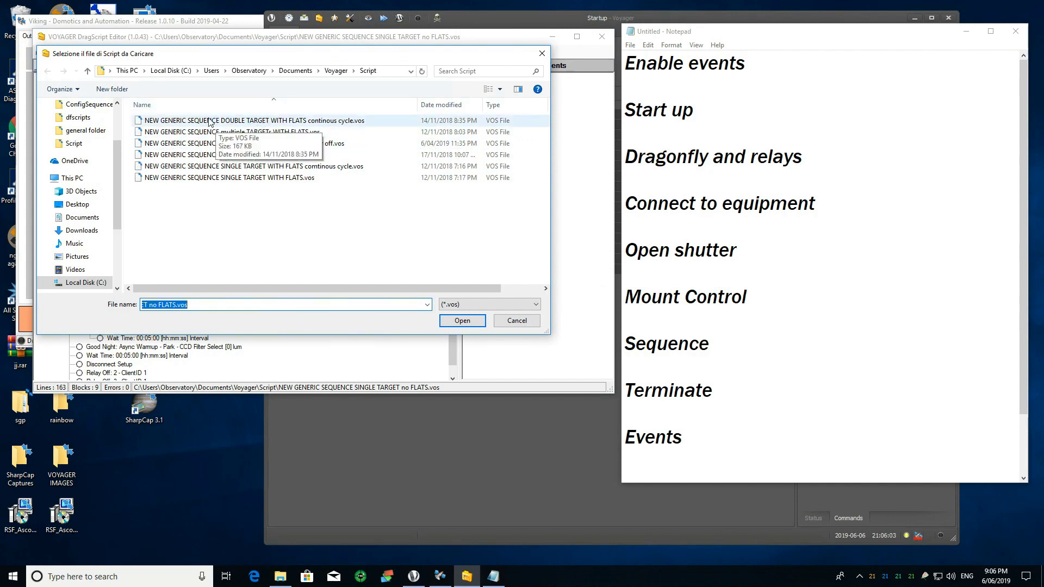
{"action": "left_click", "coordinate": [243, 122]}
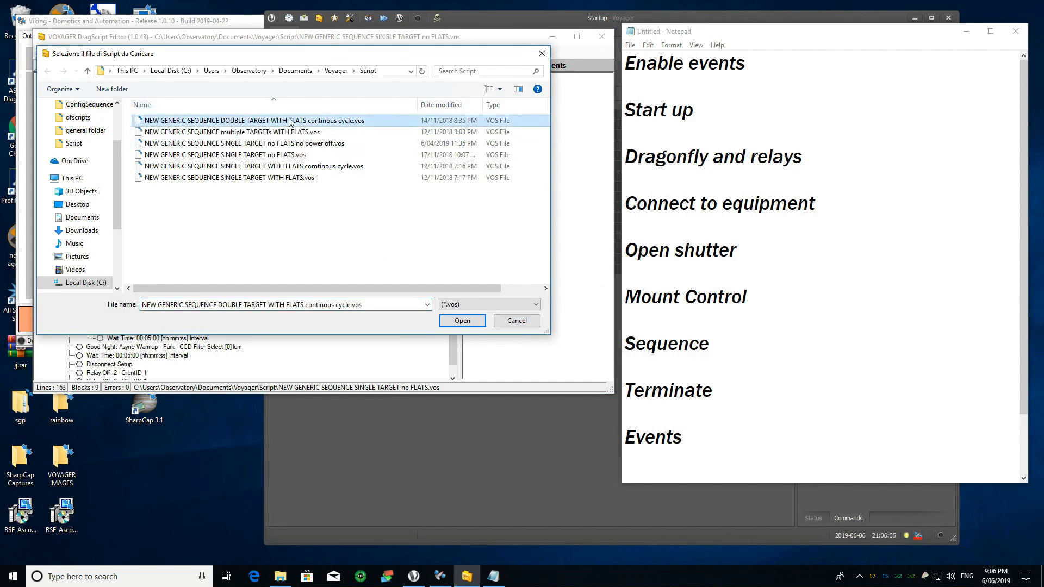
{"action": "left_click", "coordinate": [197, 134]}
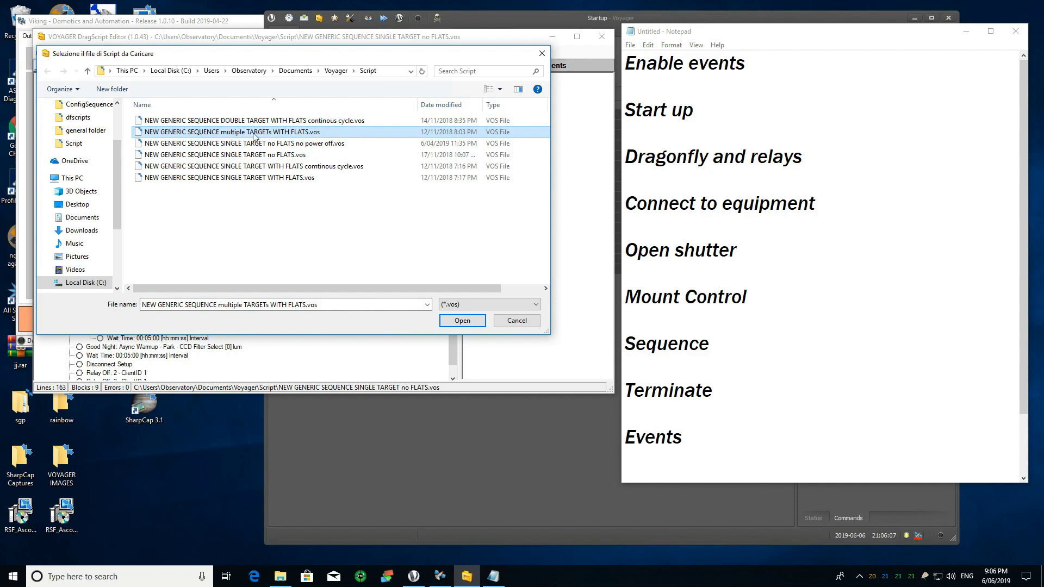
{"action": "left_click", "coordinate": [300, 135]}
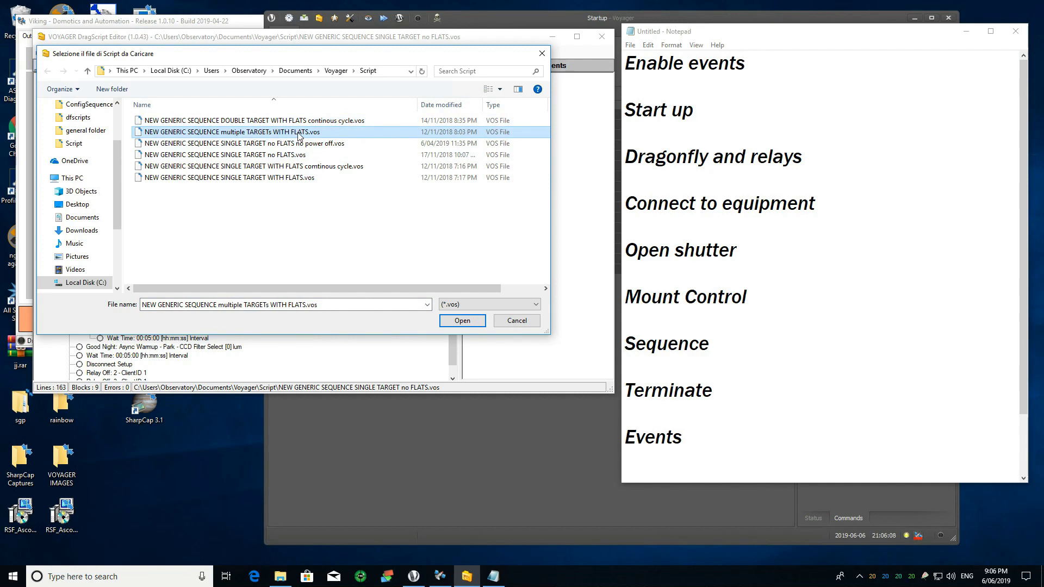
{"action": "left_click", "coordinate": [257, 145]}
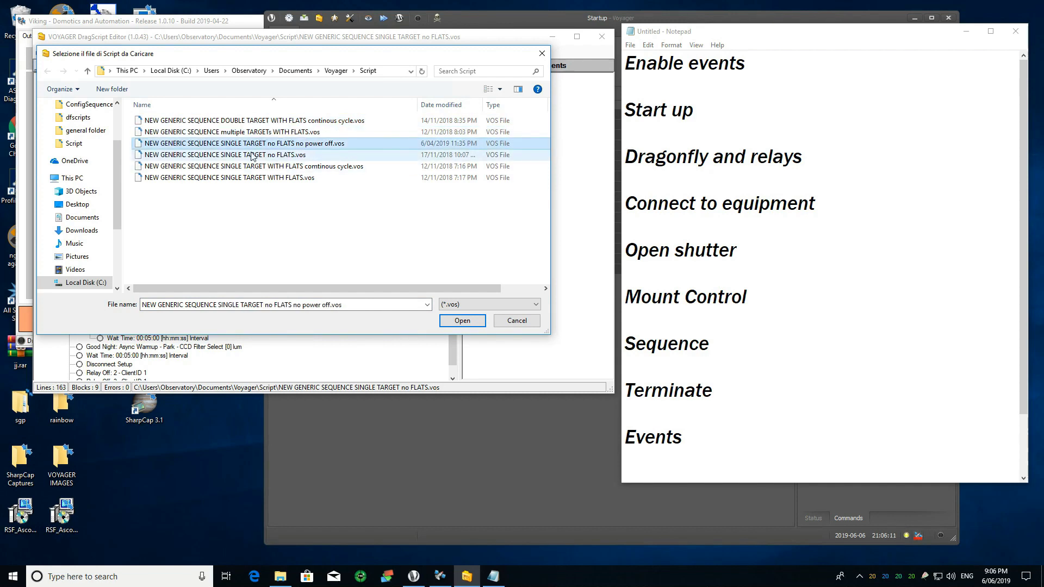
{"action": "left_click", "coordinate": [517, 322]}
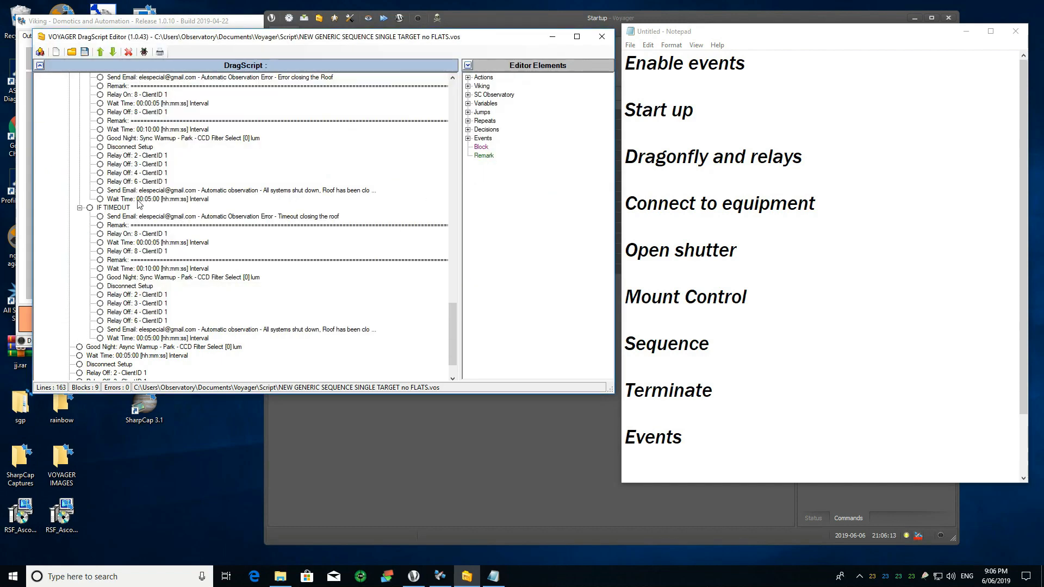
{"action": "scroll", "coordinate": [268, 275], "scroll_direction": "up", "scroll_amount": 20}
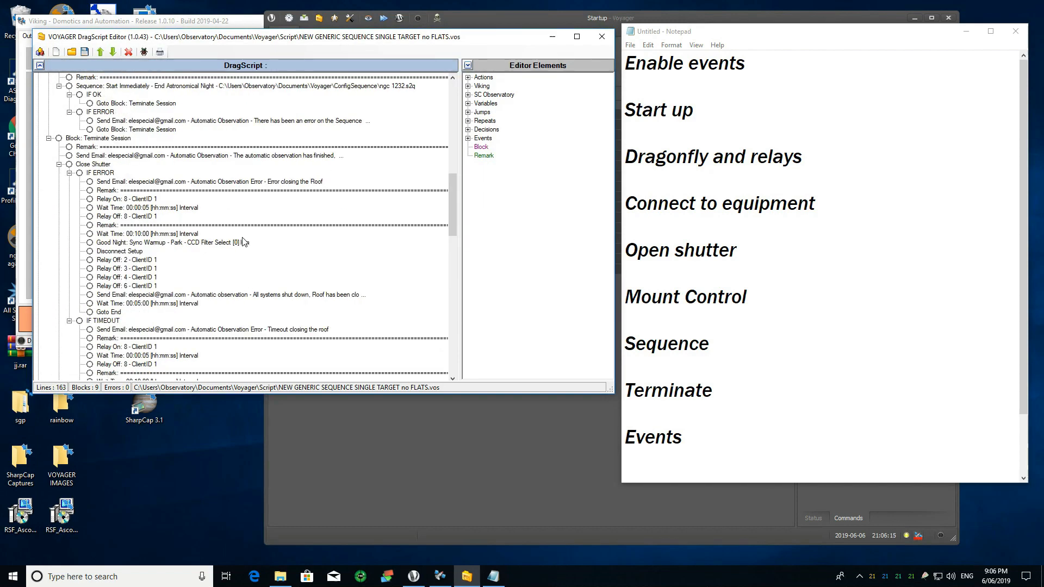
- Review the script's blocks and emergency events, selecting the Sequence action in the "Sequence A" block, and return to the script's beginning
{"action": "scroll", "coordinate": [238, 234], "scroll_direction": "up", "scroll_amount": 9}
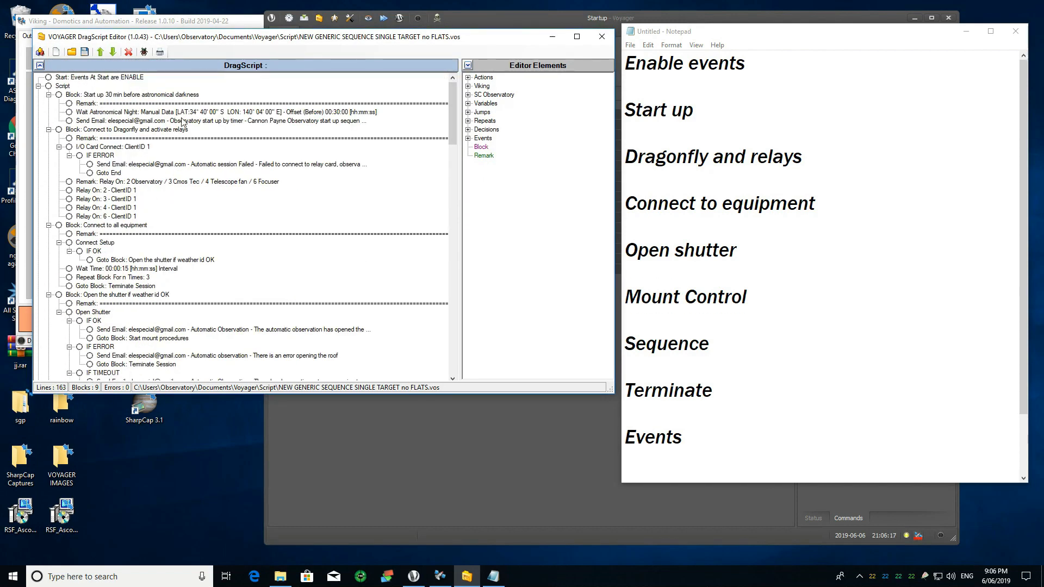
{"action": "scroll", "coordinate": [240, 293], "scroll_direction": "down", "scroll_amount": 12}
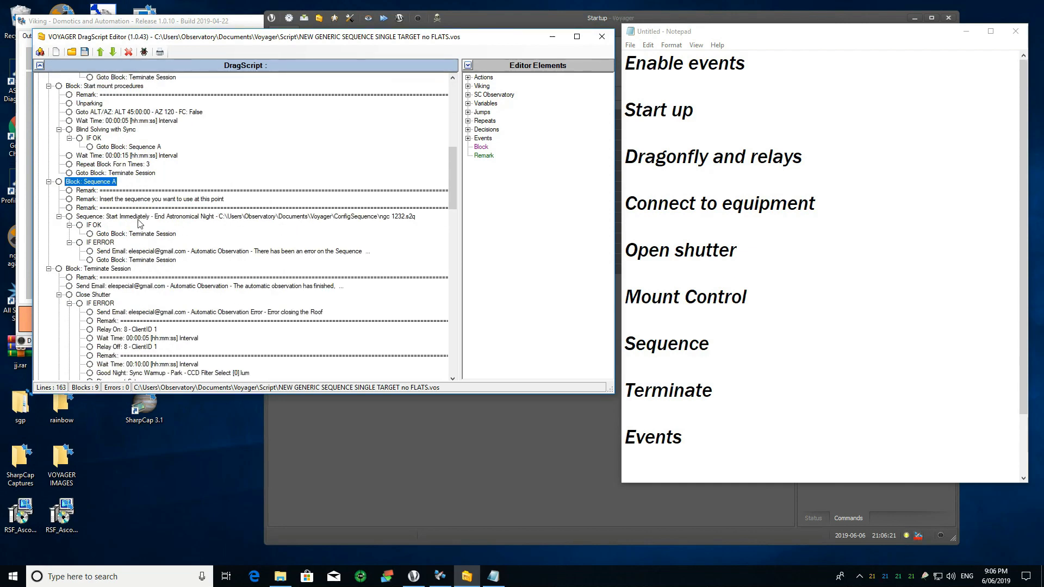
{"action": "left_click", "coordinate": [104, 218]}
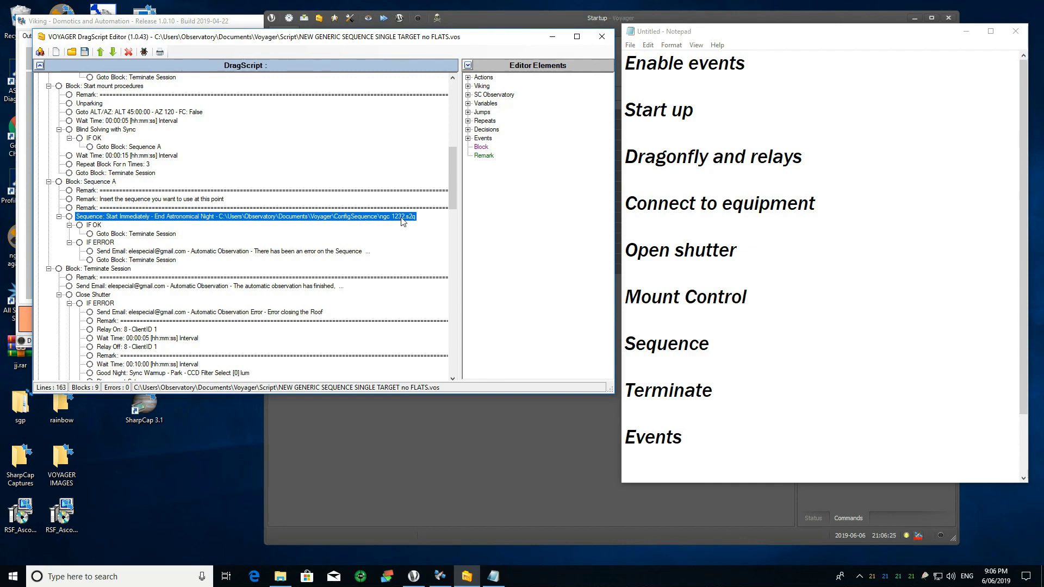
{"action": "scroll", "coordinate": [261, 303], "scroll_direction": "down", "scroll_amount": 20}
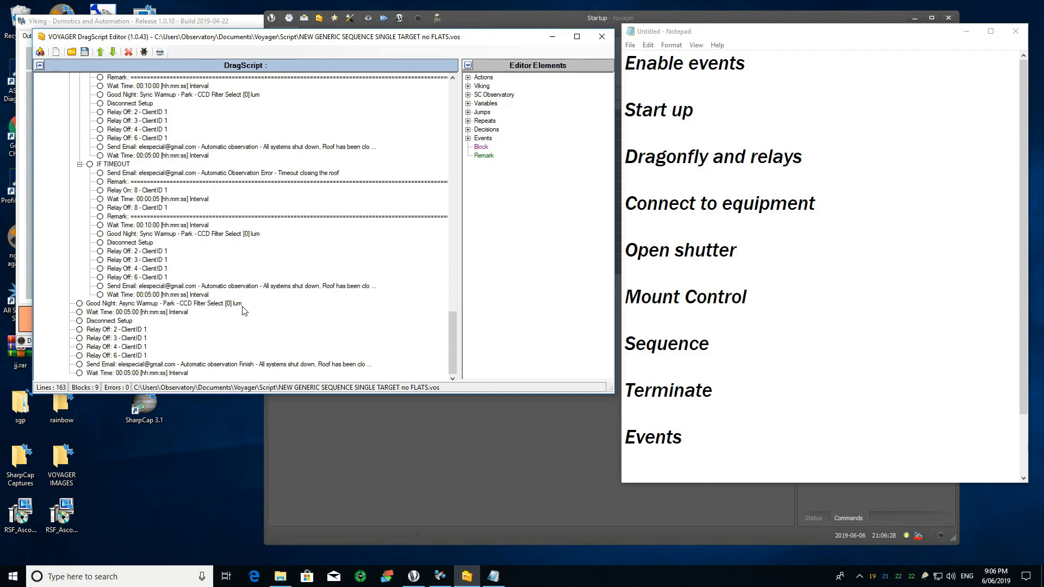
{"action": "scroll", "coordinate": [239, 304], "scroll_direction": "up", "scroll_amount": 20}
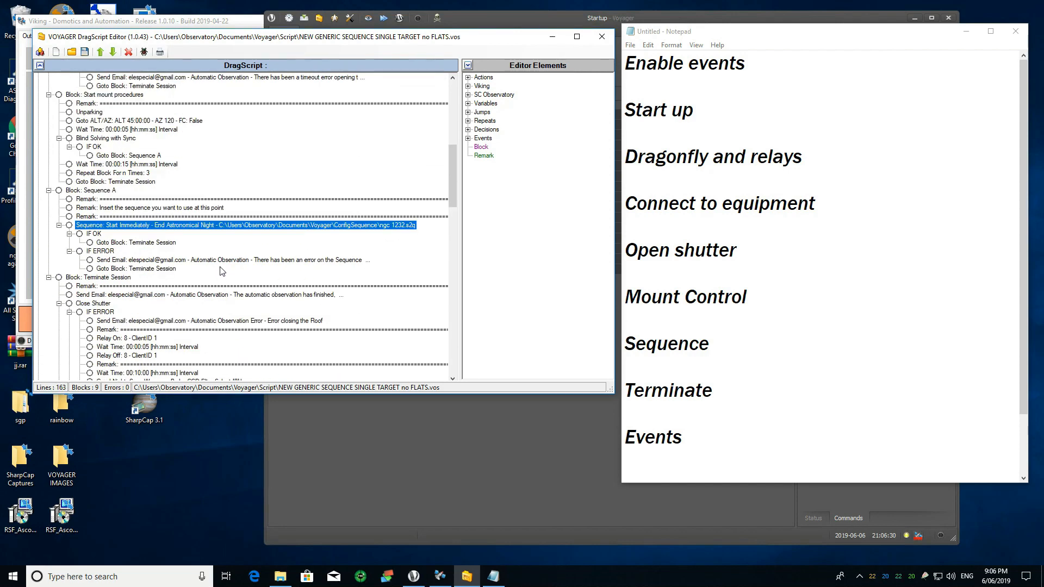
{"action": "scroll", "coordinate": [223, 273], "scroll_direction": "up", "scroll_amount": 4}
{"action": "scroll", "coordinate": [163, 227], "scroll_direction": "down", "scroll_amount": 20}
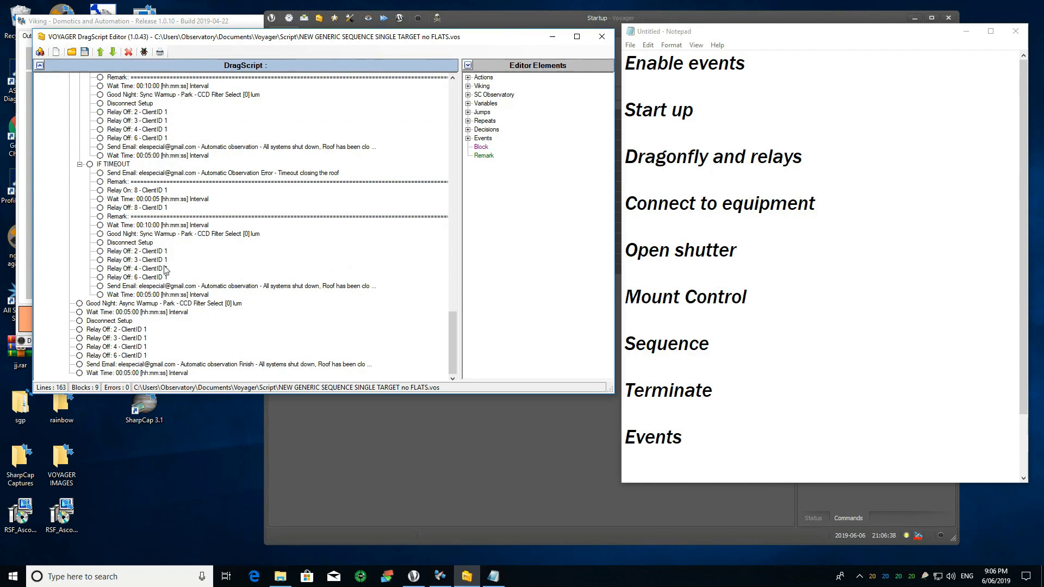
{"action": "scroll", "coordinate": [272, 288], "scroll_direction": "up", "scroll_amount": 20}
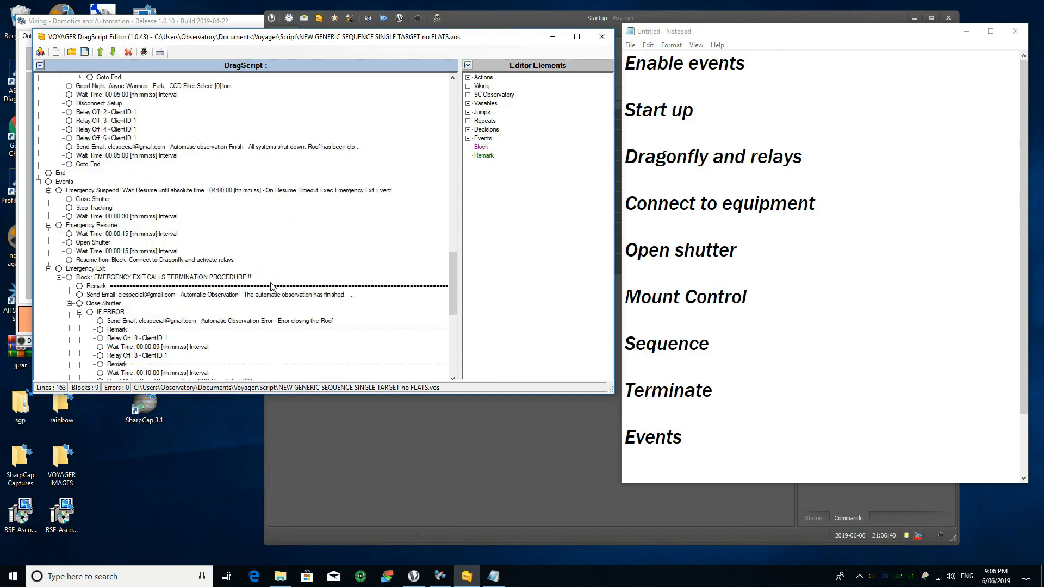
{"action": "scroll", "coordinate": [305, 291], "scroll_direction": "up", "scroll_amount": 15}
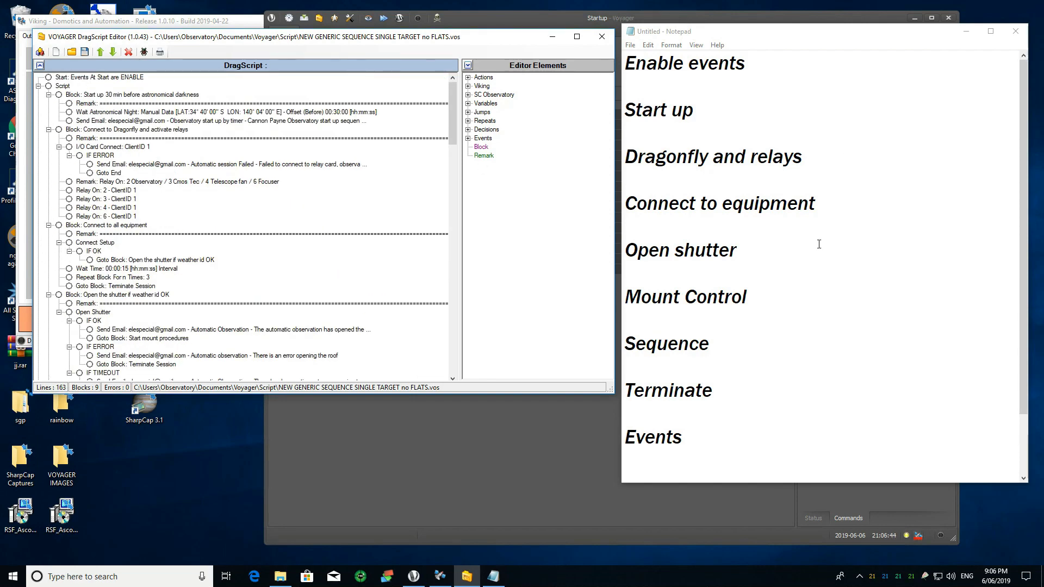
- Switch to the Notepad outline and highlight its lines one by one from "Enable events" down to "Mount Control"
{"action": "mouse_move", "coordinate": [807, 33]}
{"action": "left_mouse_down"}
{"action": "mouse_move", "coordinate": [743, 55]}
{"action": "mouse_move", "coordinate": [779, 78]}
{"action": "mouse_move", "coordinate": [808, 29]}
{"action": "left_mouse_up"}
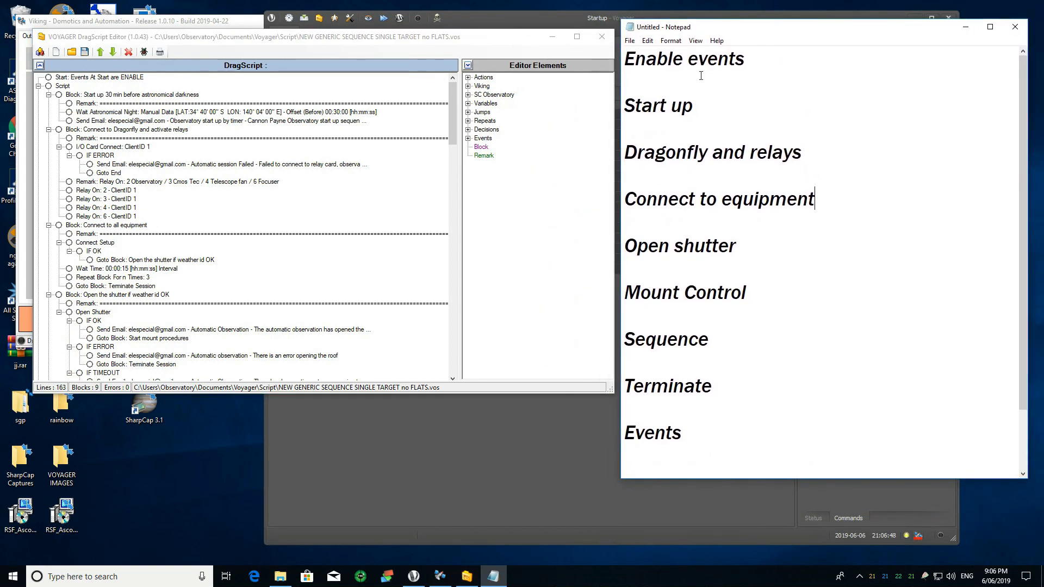
{"action": "left_click_drag", "start_coordinate": [746, 58], "coordinate": [624, 58]}
{"action": "left_click_drag", "start_coordinate": [698, 106], "coordinate": [618, 112]}
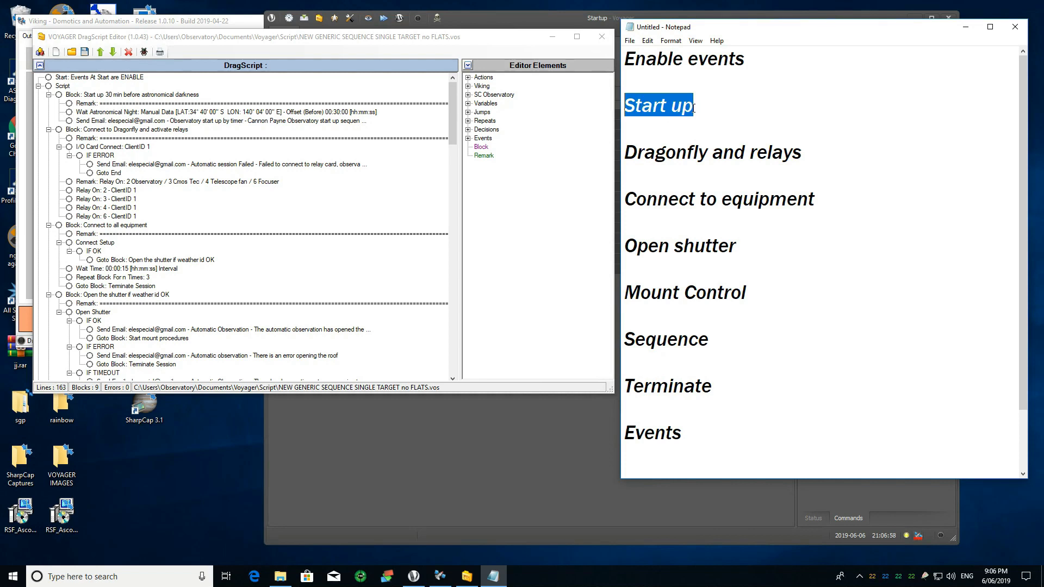
{"action": "left_click_drag", "start_coordinate": [626, 152], "coordinate": [832, 154]}
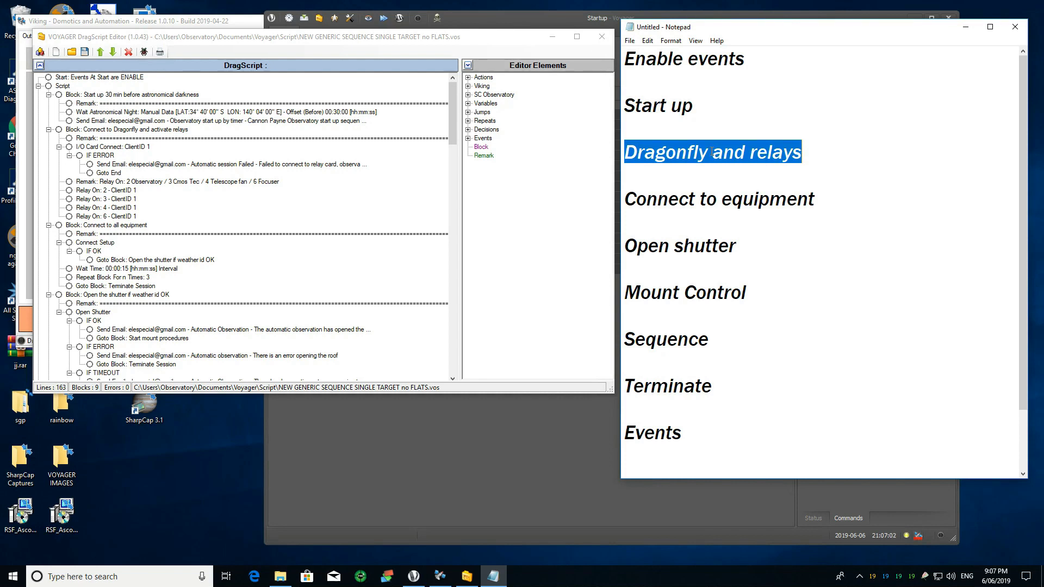
{"action": "left_click_drag", "start_coordinate": [625, 201], "coordinate": [859, 206]}
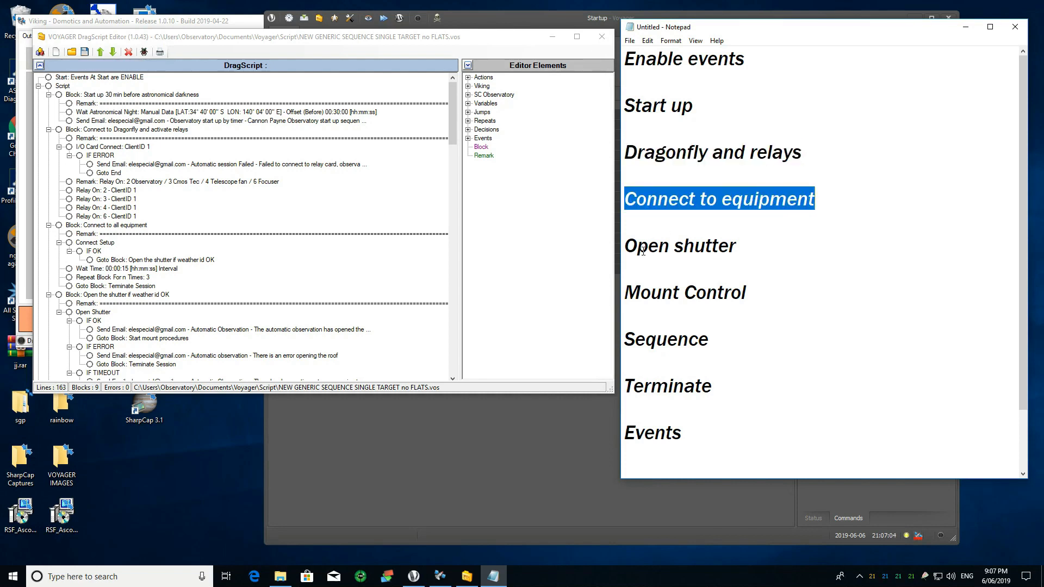
{"action": "left_click_drag", "start_coordinate": [634, 245], "coordinate": [783, 252]}
{"action": "left_click_drag", "start_coordinate": [625, 293], "coordinate": [793, 292]}
- Highlight "Sequence", "Terminate", "Suspend" and "Resume" in turn in the Notepad outline
{"action": "scroll", "coordinate": [802, 288], "scroll_direction": "down", "scroll_amount": 1}
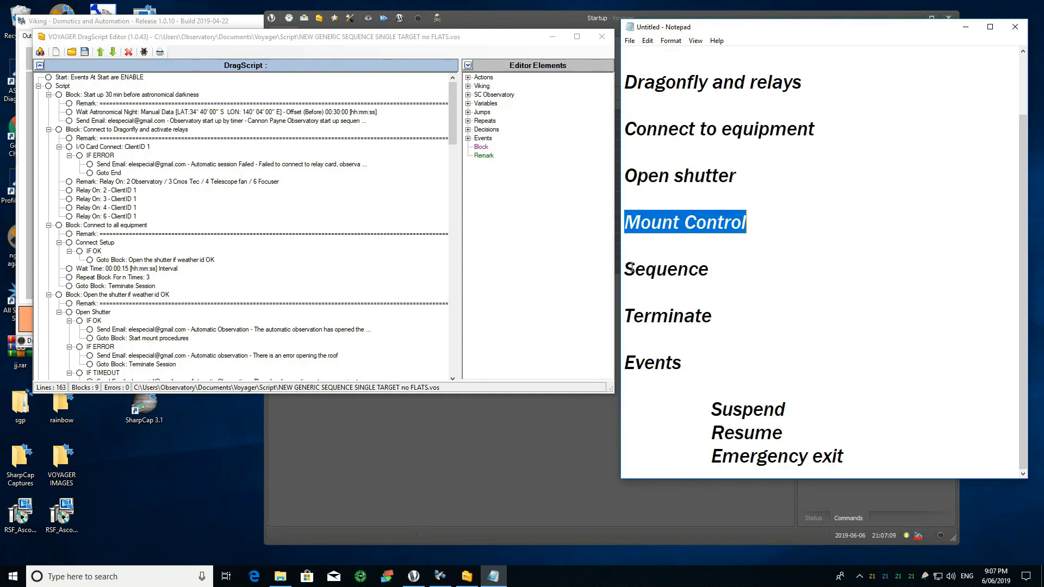
{"action": "left_click_drag", "start_coordinate": [634, 269], "coordinate": [746, 269]}
{"action": "left_click_drag", "start_coordinate": [626, 318], "coordinate": [768, 322]}
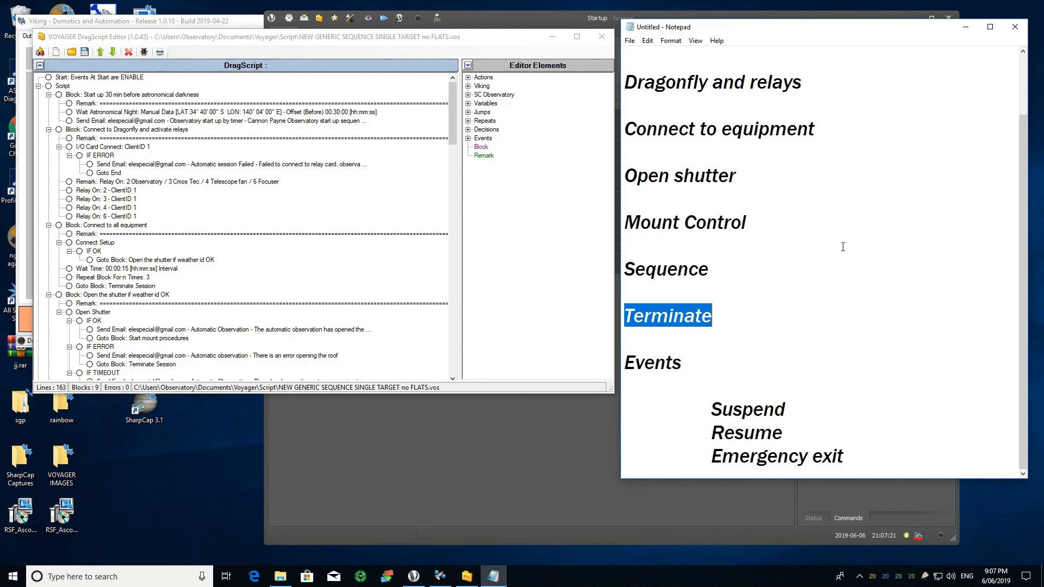
{"action": "left_click_drag", "start_coordinate": [702, 410], "coordinate": [816, 420]}
{"action": "left_click_drag", "start_coordinate": [710, 433], "coordinate": [810, 438]}
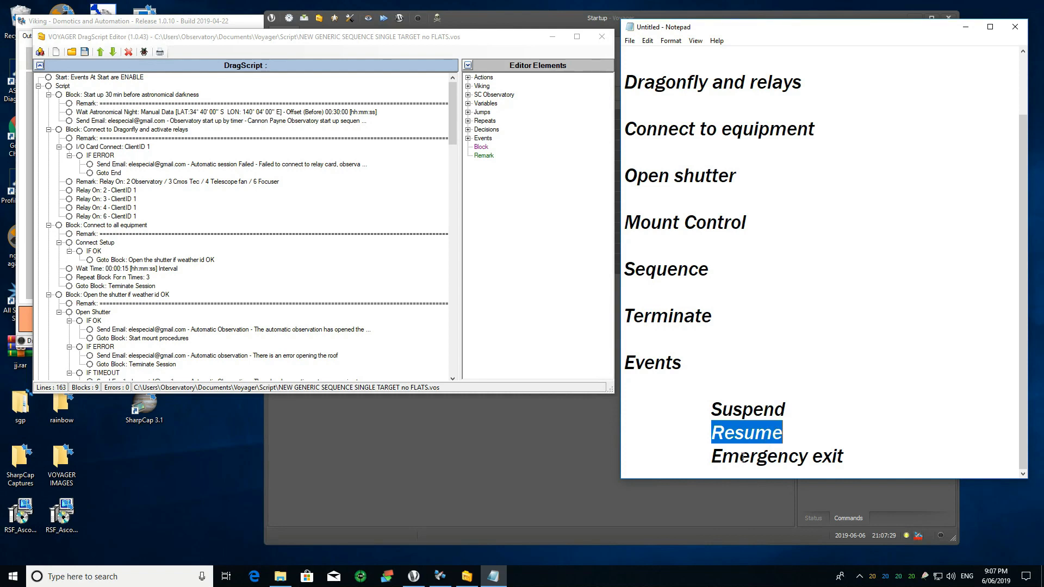
{"action": "scroll", "coordinate": [797, 388], "scroll_direction": "up", "scroll_amount": 1}
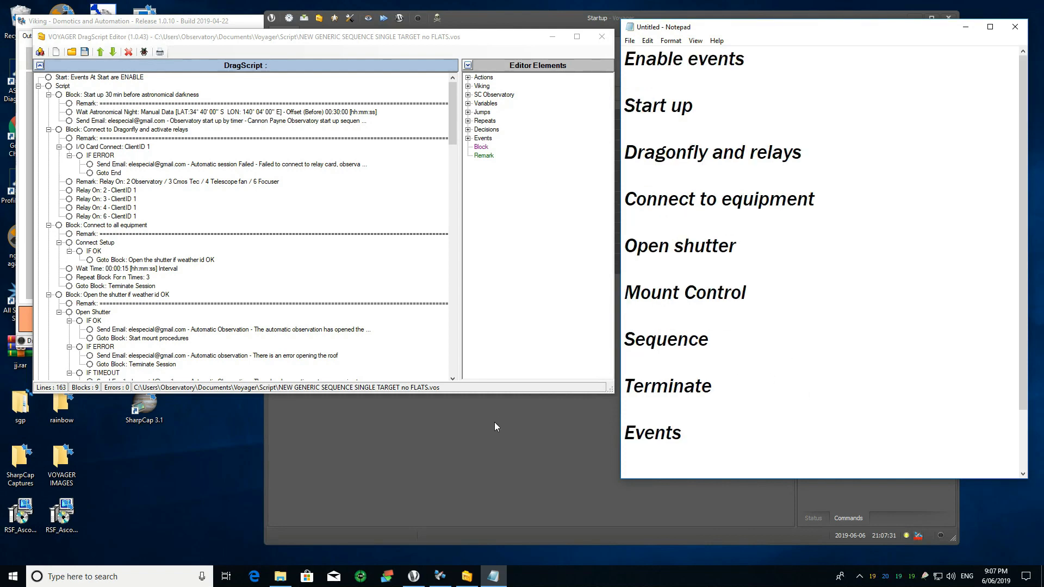
- Switch to the DragScript Editor and reposition its window so that it partly covers the Notepad outline
{"action": "left_click_drag", "start_coordinate": [474, 41], "coordinate": [736, 109]}
{"action": "left_click_drag", "start_coordinate": [731, 104], "coordinate": [598, 52]}
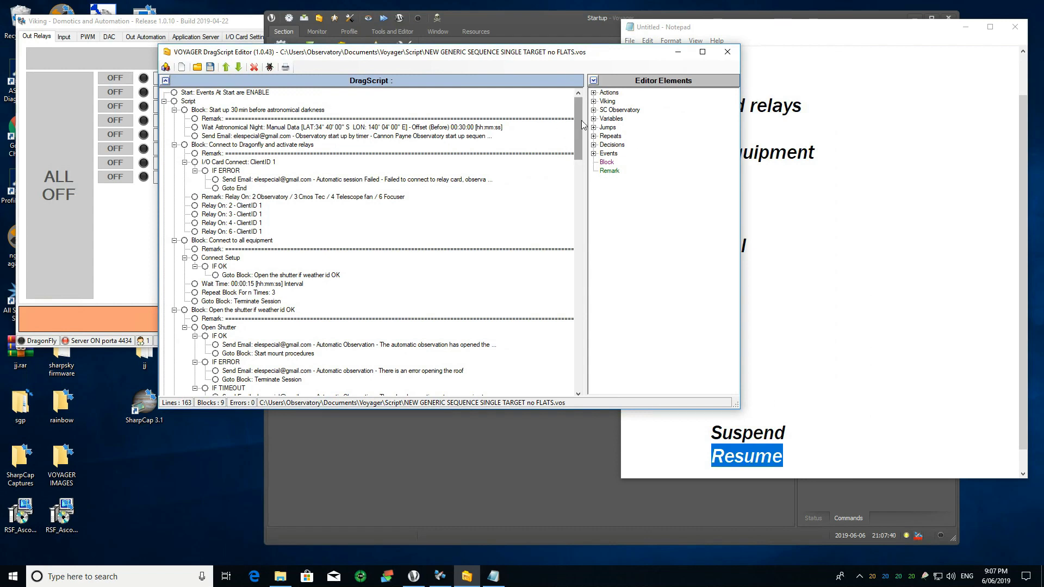
{"action": "left_click_drag", "start_coordinate": [576, 118], "coordinate": [583, 98]}
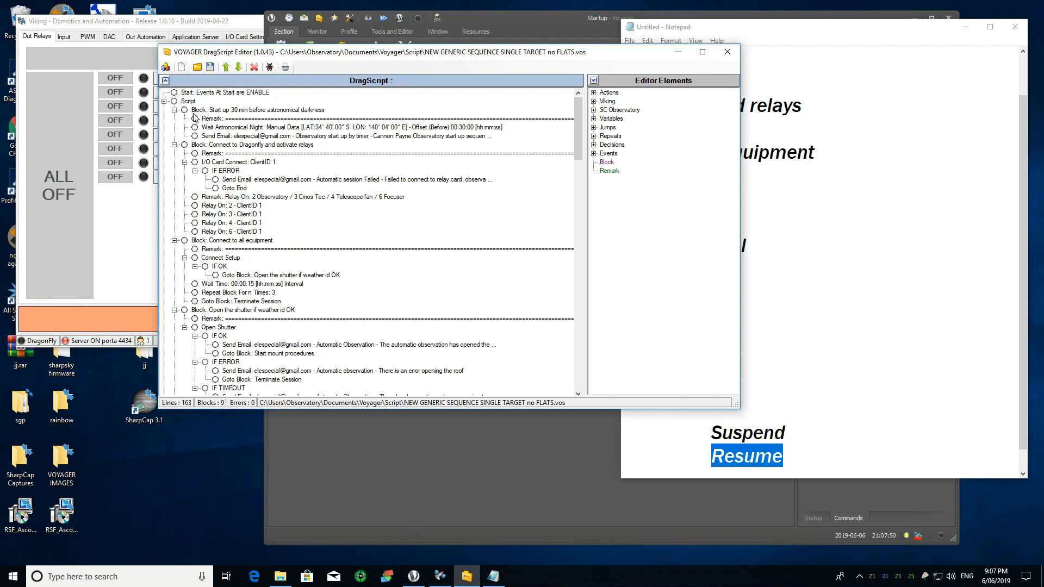
- Start a new empty script, discarding the unsaved changes, and select its Script and Events nodes
{"action": "left_click", "coordinate": [182, 68]}
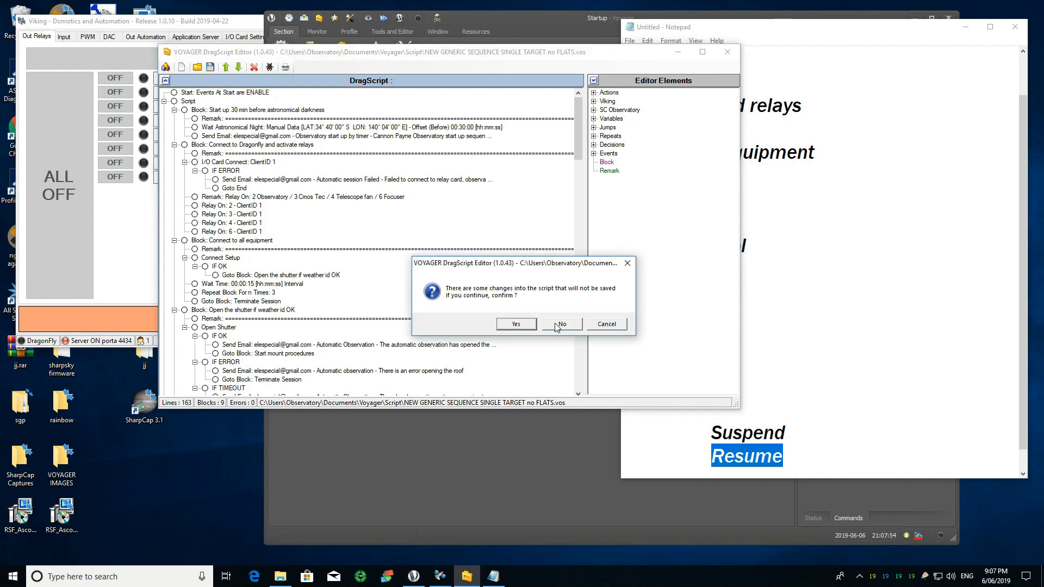
{"action": "left_click", "coordinate": [512, 324]}
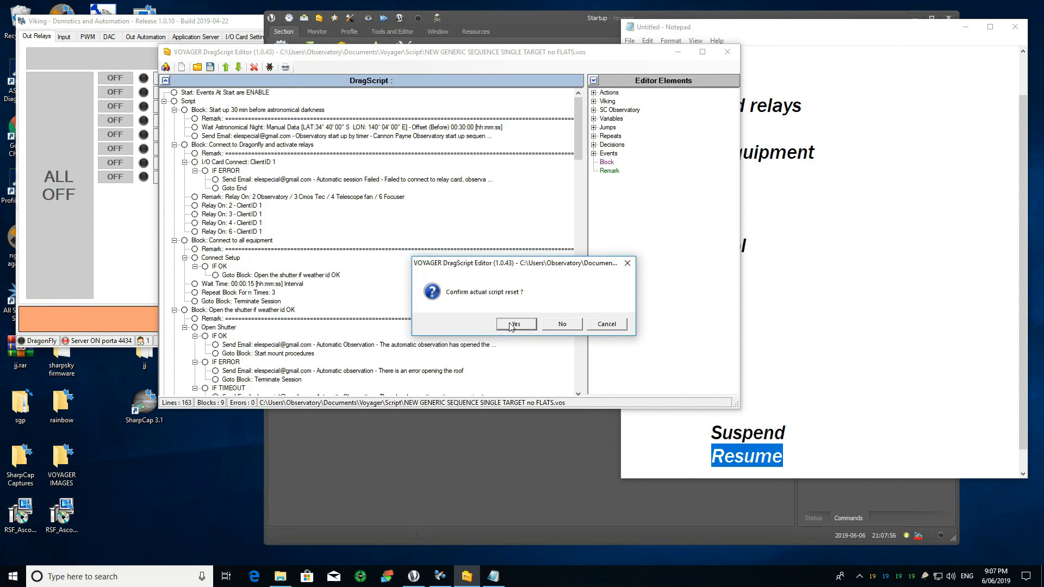
{"action": "left_click", "coordinate": [527, 326]}
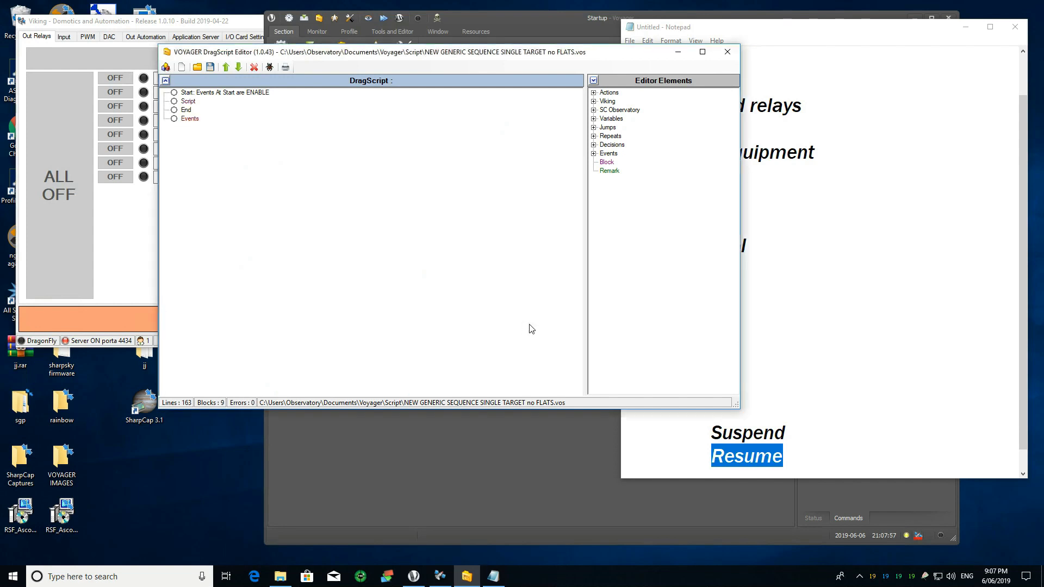
{"action": "left_click", "coordinate": [188, 102]}
{"action": "left_click", "coordinate": [192, 119]}
{"action": "left_click", "coordinate": [193, 103]}
- Add the Connect Setup and Disconnect Setup actions from the Setup group to the Script node
{"action": "left_click", "coordinate": [594, 93]}
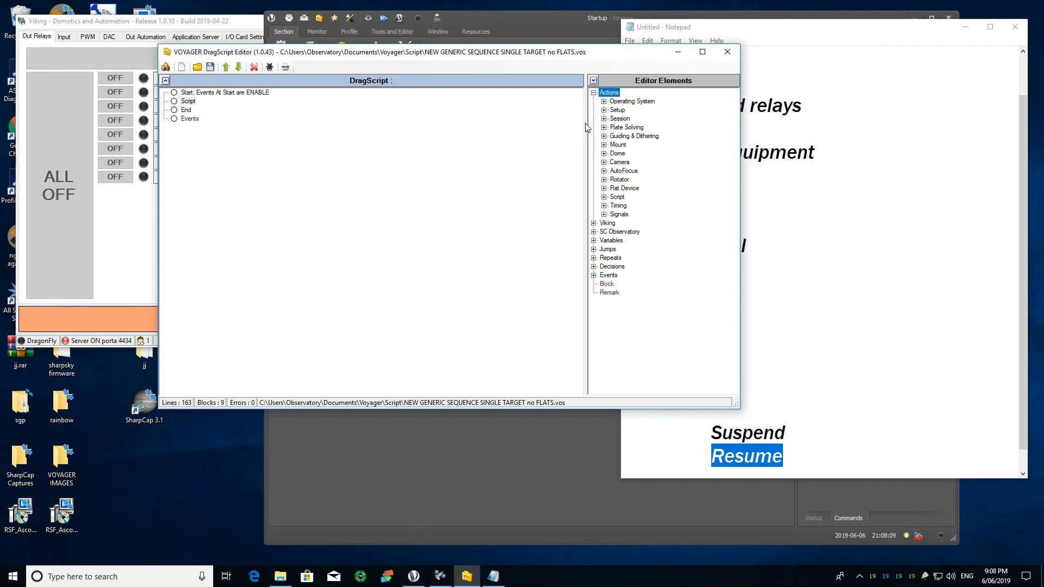
{"action": "left_click", "coordinate": [604, 111]}
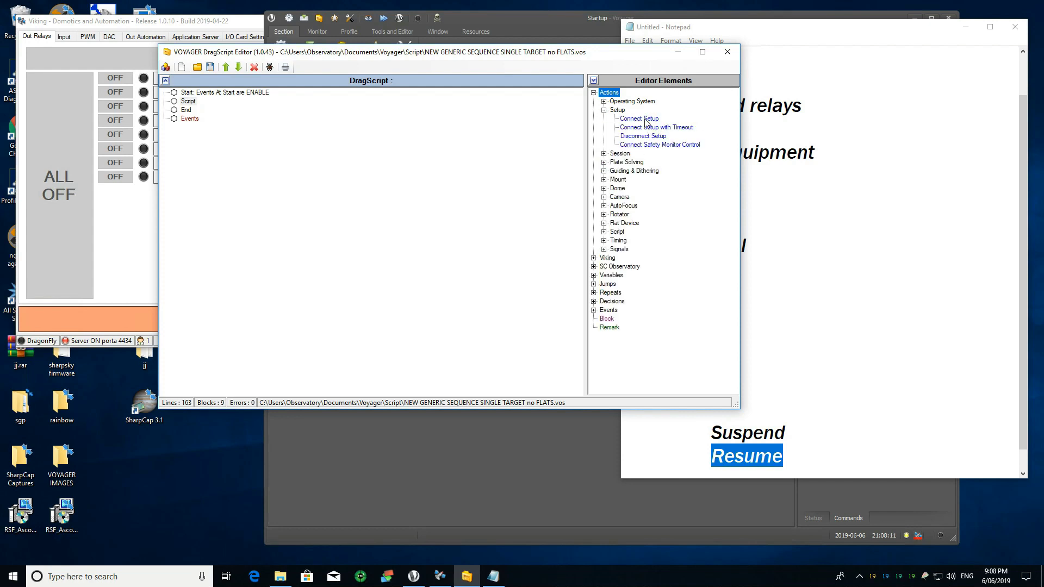
{"action": "left_click_drag", "start_coordinate": [191, 102], "coordinate": [191, 103]}
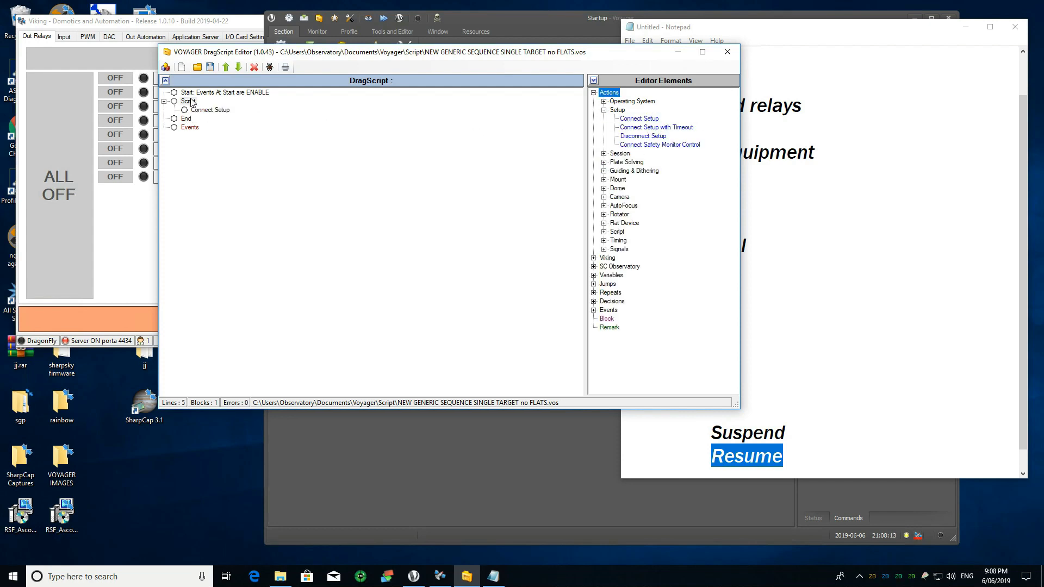
{"action": "left_click", "coordinate": [223, 114]}
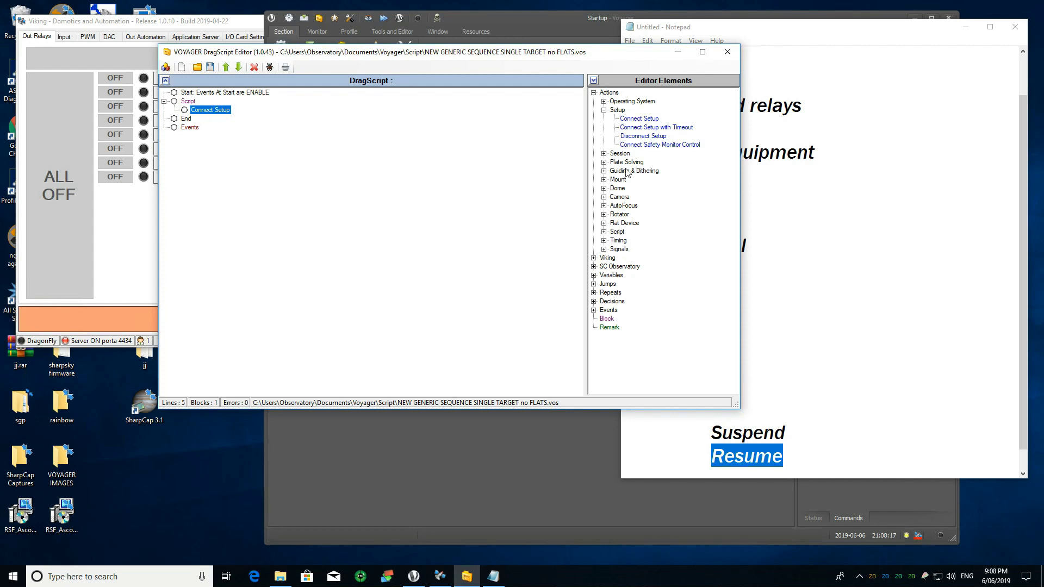
{"action": "left_click", "coordinate": [643, 138]}
{"action": "left_click_drag", "start_coordinate": [642, 140], "coordinate": [192, 108]}
{"action": "left_click", "coordinate": [218, 119]}
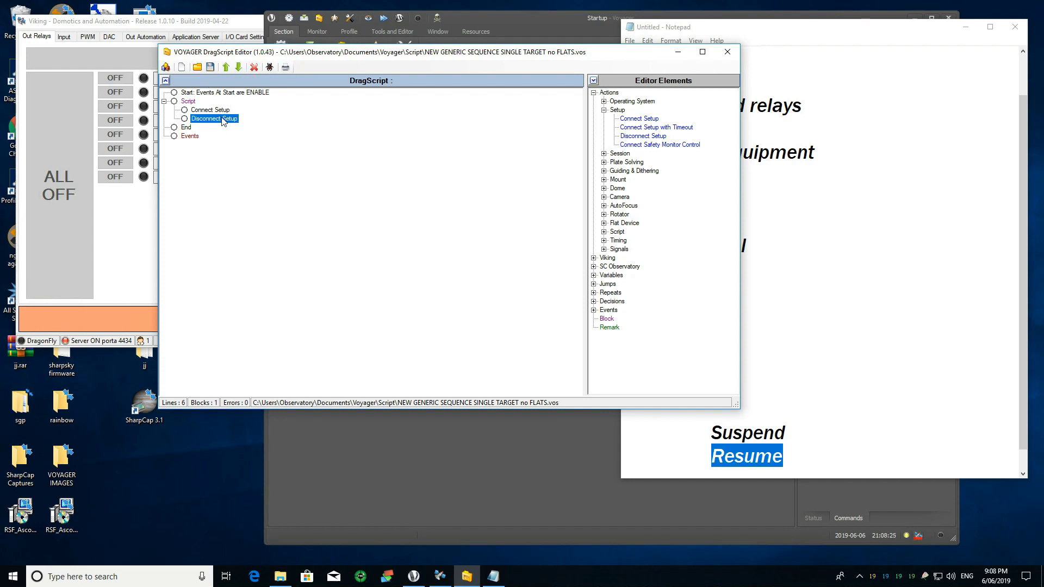
- Delete the Disconnect Setup and Connect Setup actions from the script
{"action": "right_click", "coordinate": [222, 121]}
{"action": "left_click", "coordinate": [273, 206]}
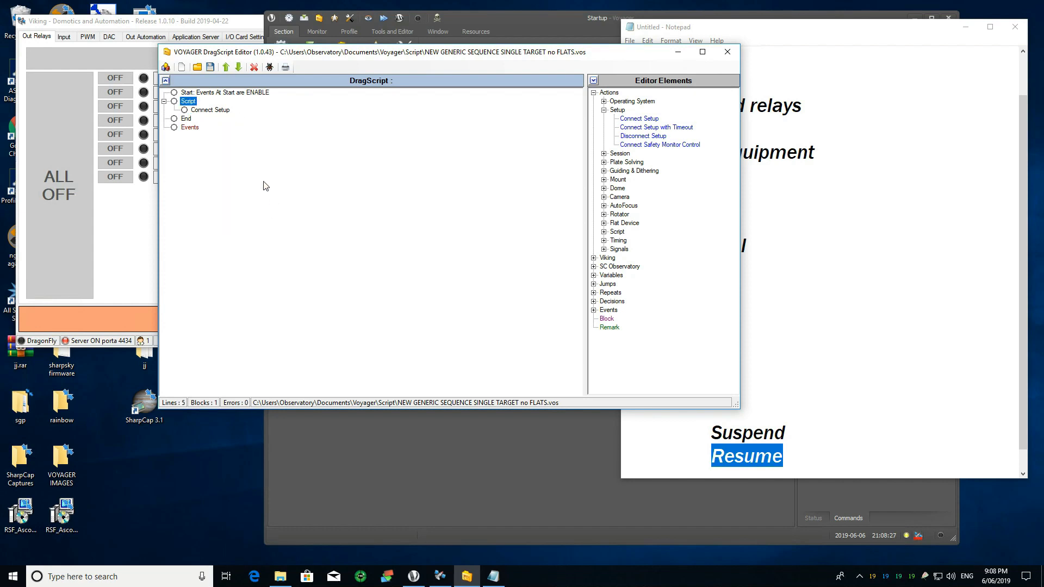
{"action": "right_click", "coordinate": [219, 111]}
{"action": "left_click", "coordinate": [292, 199]}
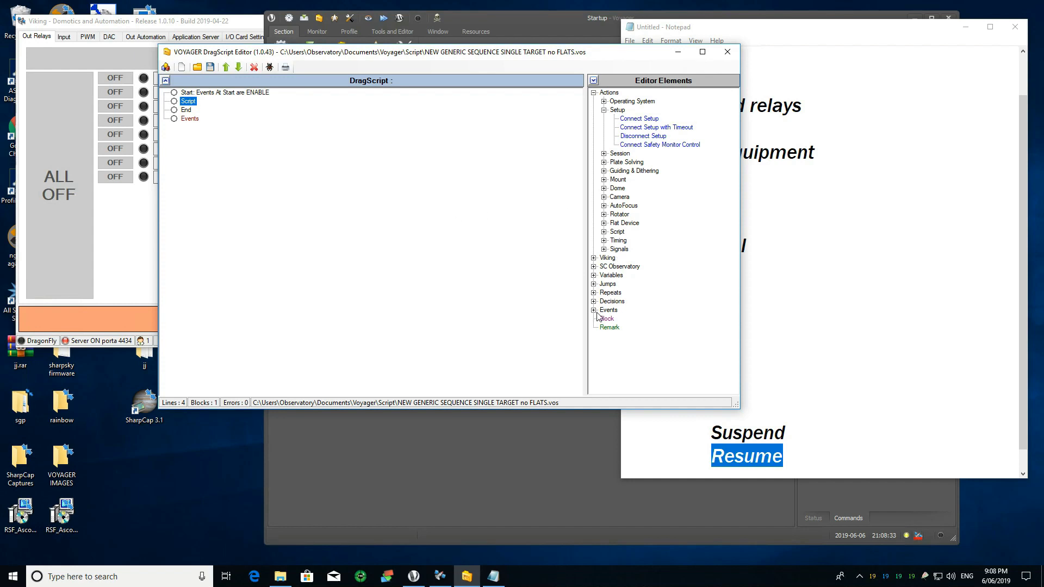
- Add a block under the Script node with the label "name", and show the save dialog without saving the script
{"action": "left_click_drag", "start_coordinate": [601, 319], "coordinate": [191, 106]}
{"action": "left_click", "coordinate": [211, 112]}
{"action": "double_click", "coordinate": [211, 113]}
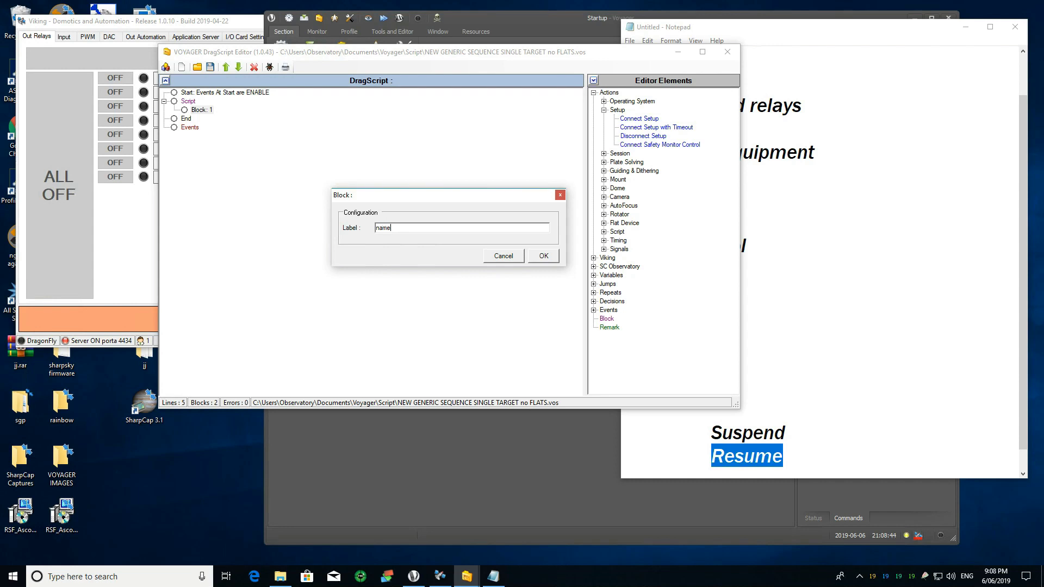
{"action": "left_click", "coordinate": [544, 256]}
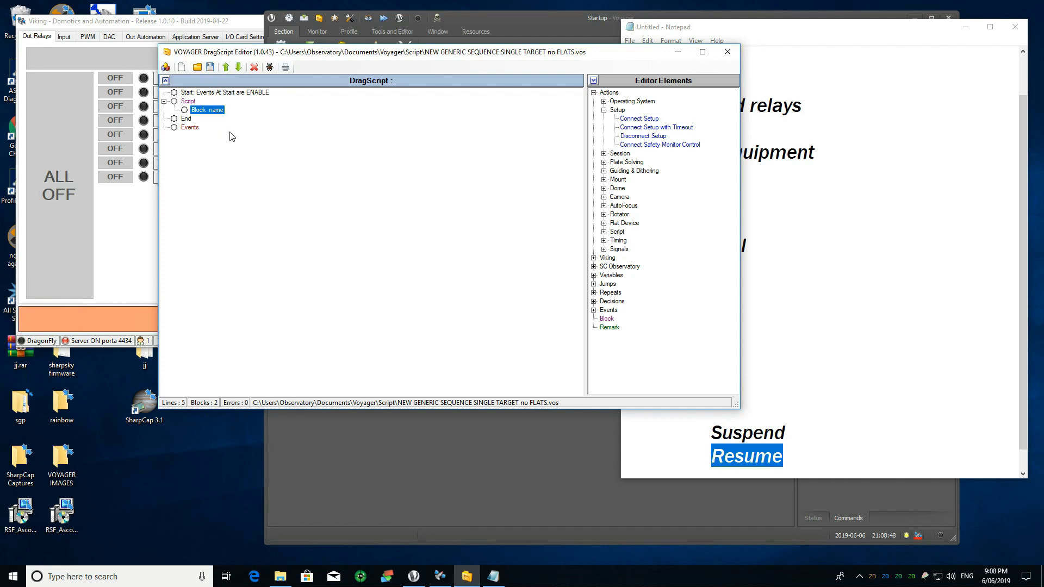
{"action": "left_click", "coordinate": [210, 67]}
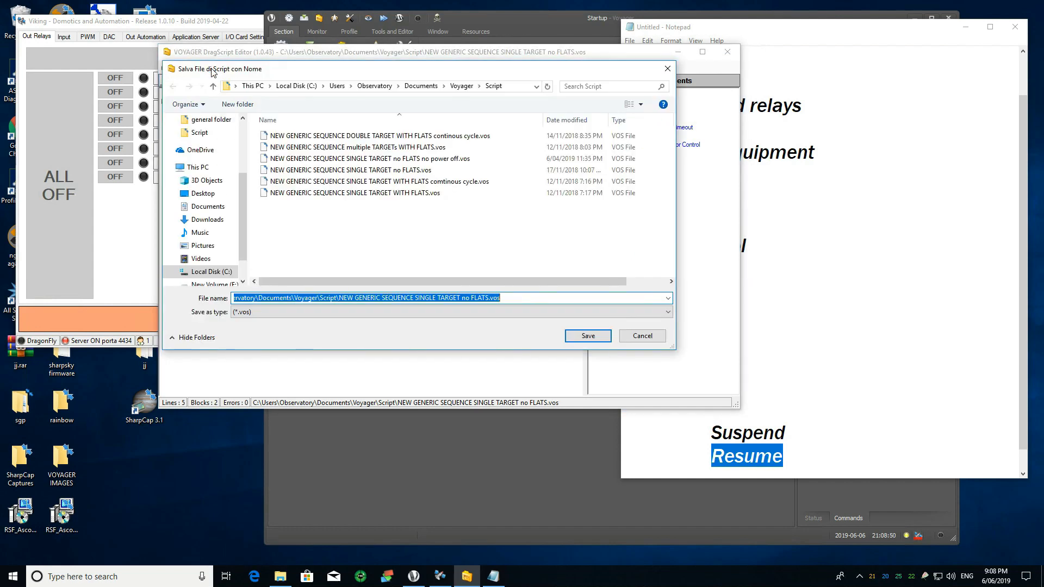
{"action": "left_click", "coordinate": [636, 338]}
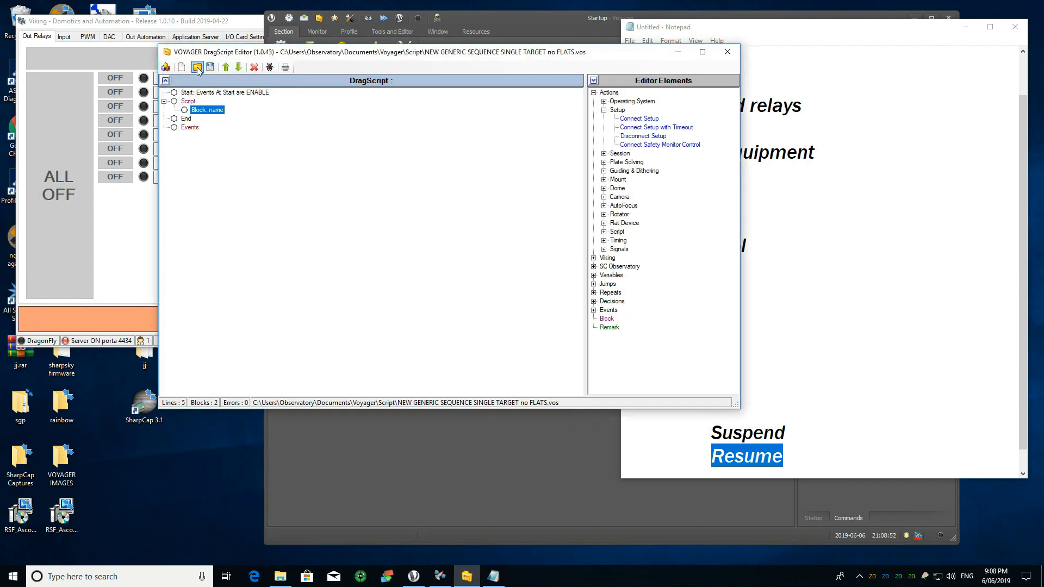
- Load "NEW GENERIC SEQUENCE SINGLE TARGET no FLATS.vos" from the Script folder, discarding the unsaved changes, and view its blocks
{"action": "left_click", "coordinate": [197, 67]}
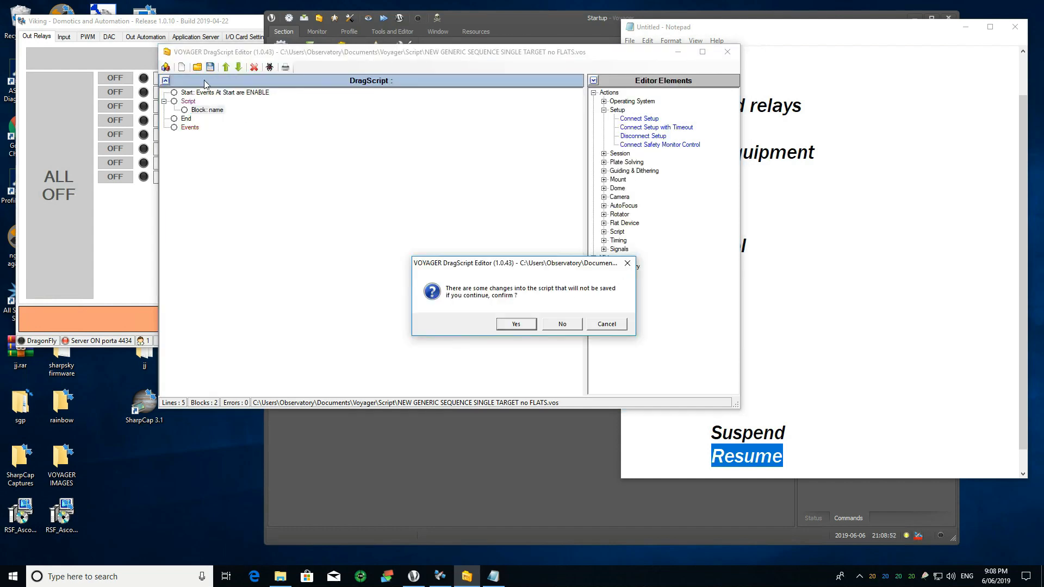
{"action": "left_click", "coordinate": [516, 324]}
{"action": "double_click", "coordinate": [351, 170]}
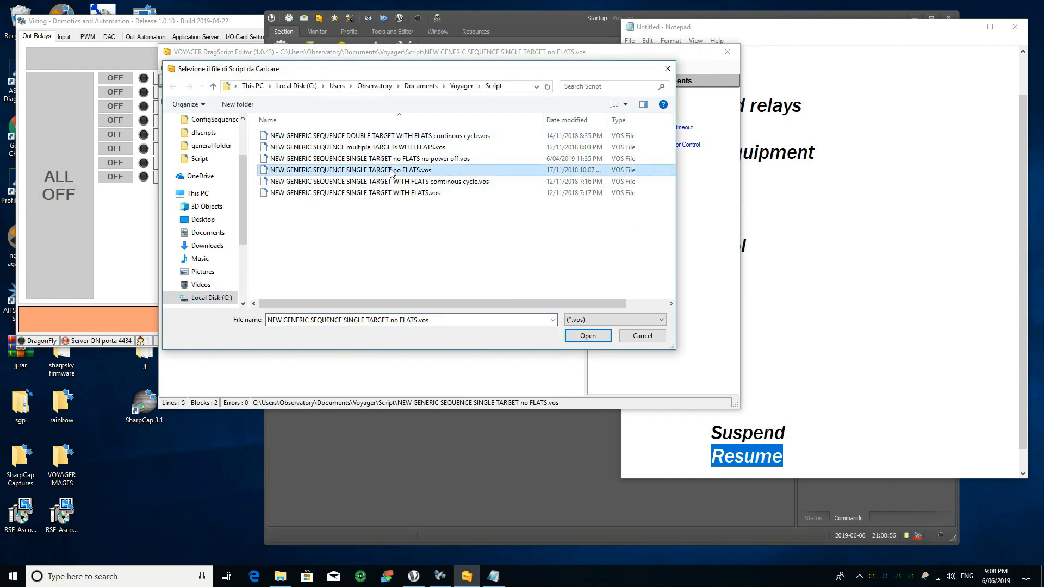
{"action": "scroll", "coordinate": [364, 268], "scroll_direction": "down", "scroll_amount": 5}
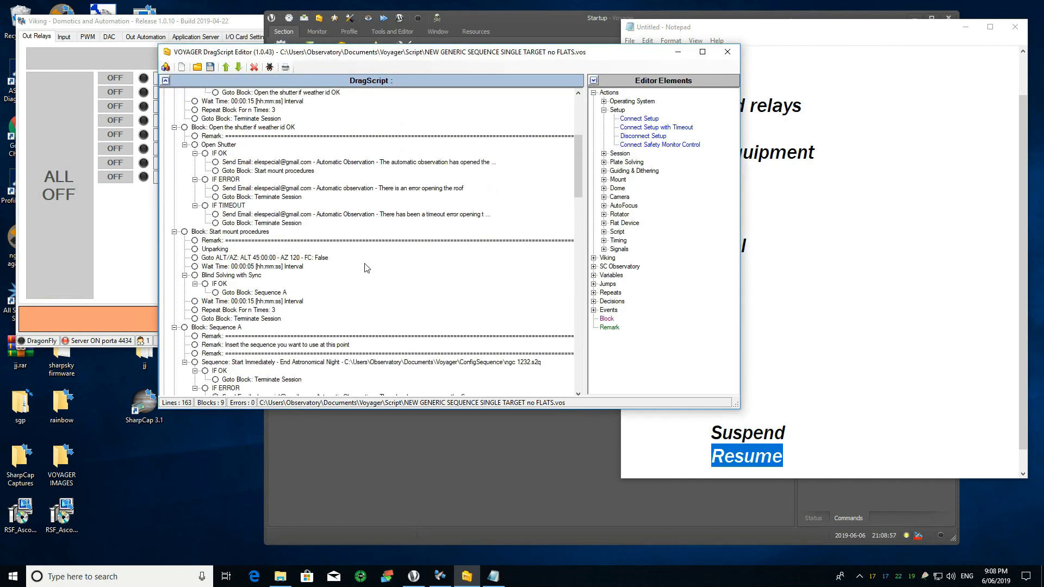
- Examine the remark separators under the "Open the shutter if weather id OK" and "Start mount procedures" block headings
{"action": "left_click", "coordinate": [194, 130]}
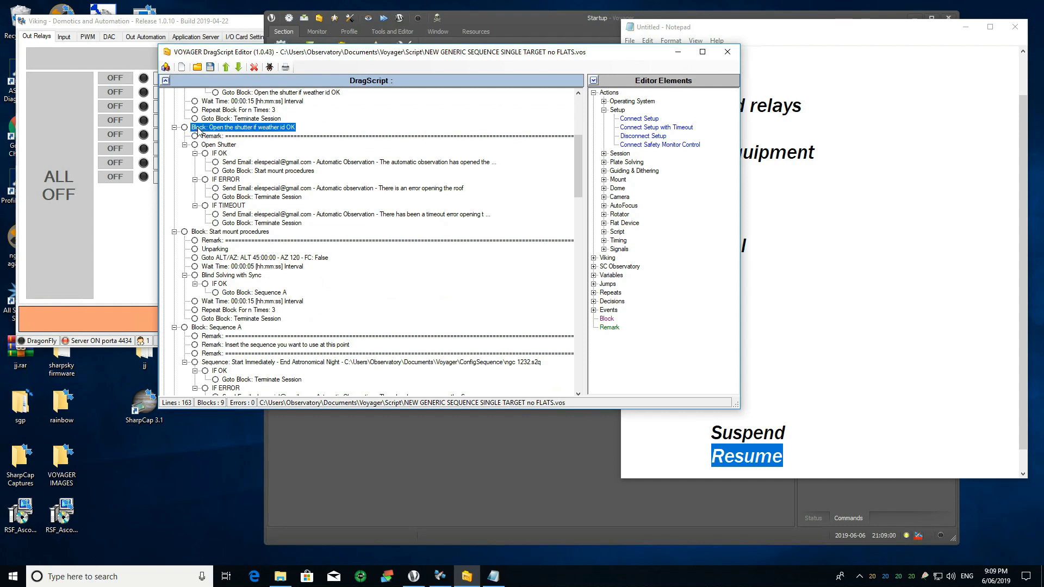
{"action": "left_click", "coordinate": [251, 136]}
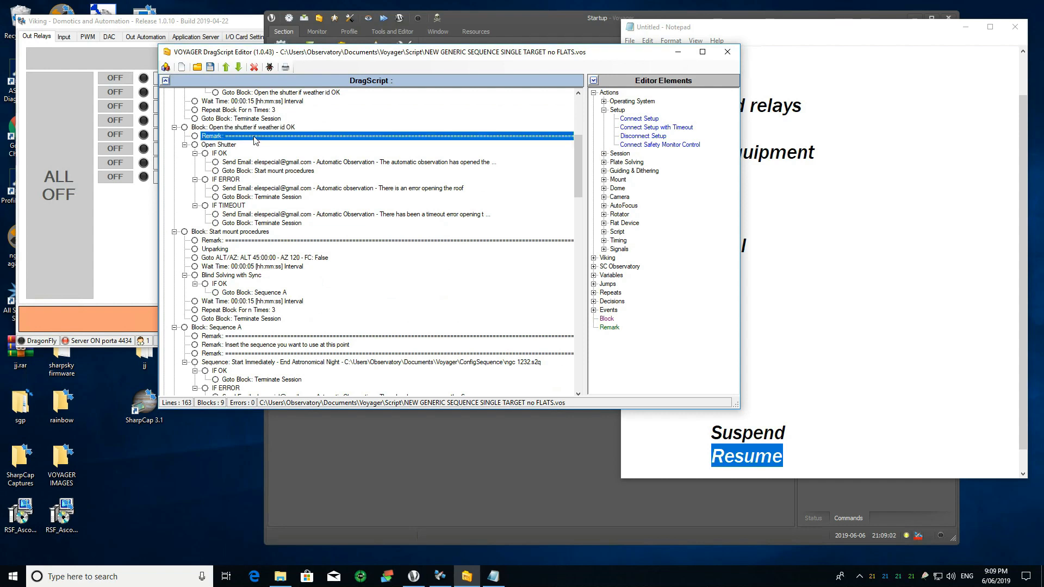
{"action": "left_click", "coordinate": [291, 241]}
{"action": "left_click", "coordinate": [320, 137]}
{"action": "left_click", "coordinate": [351, 243]}
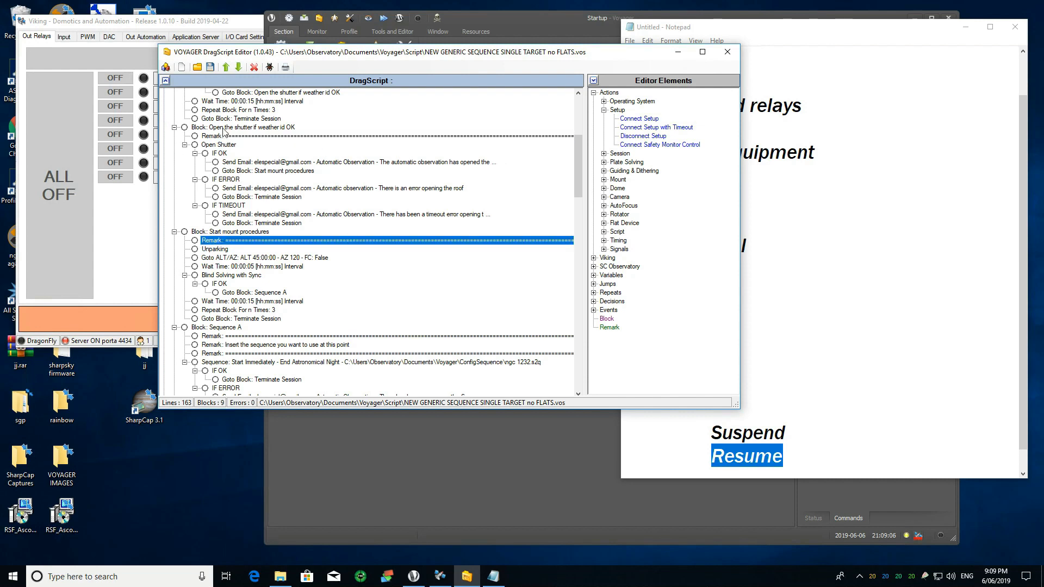
- Review the IF OK, IF ERROR and IF TIMEOUT branches of the Open Shutter action
{"action": "left_click", "coordinate": [217, 154]}
{"action": "left_click", "coordinate": [222, 189]}
{"action": "left_click", "coordinate": [229, 207]}
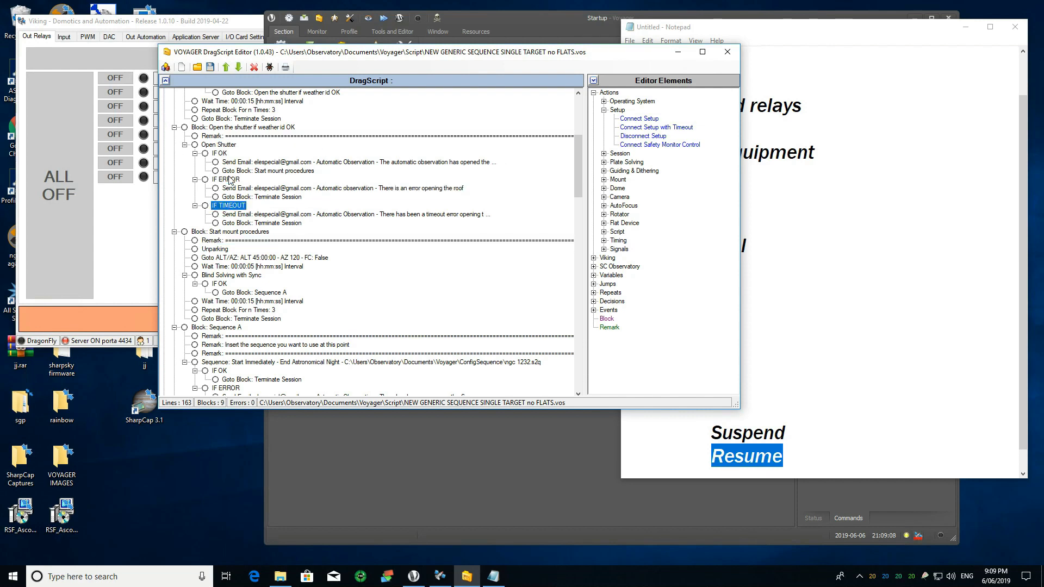
{"action": "left_click", "coordinate": [218, 146]}
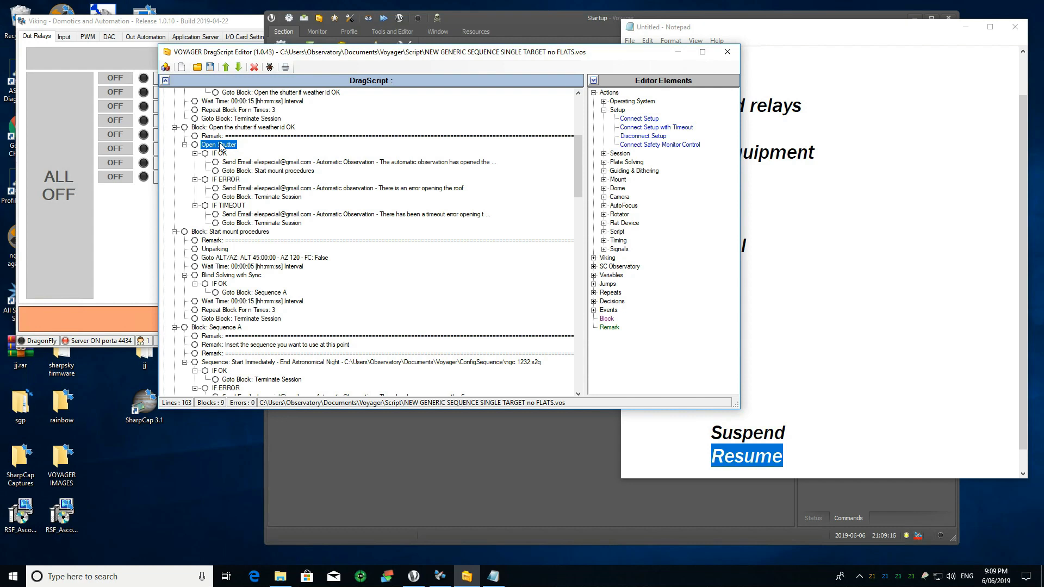
{"action": "left_click", "coordinate": [224, 154]}
{"action": "left_click", "coordinate": [226, 181]}
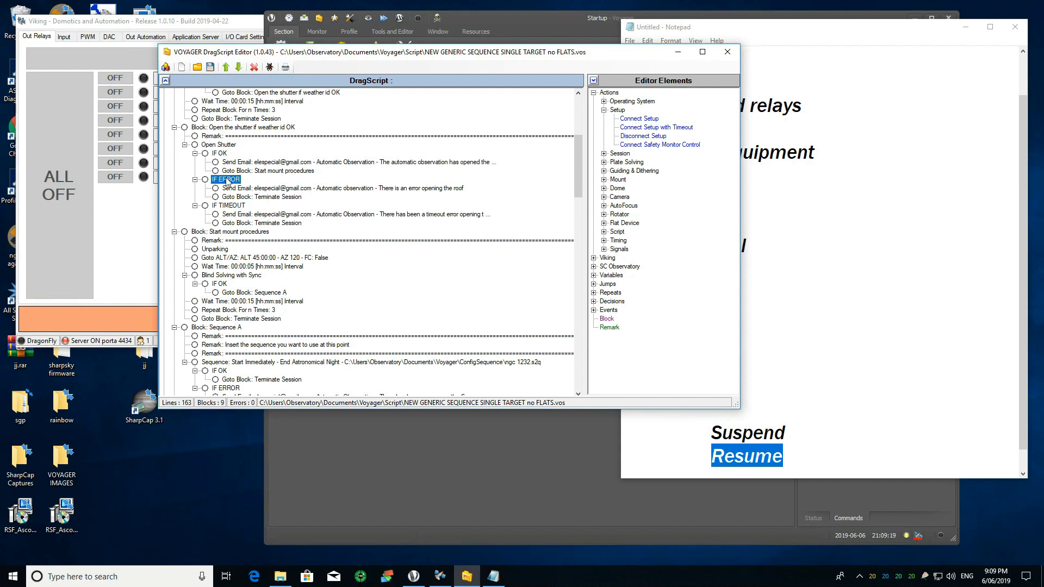
{"action": "left_click", "coordinate": [235, 211]}
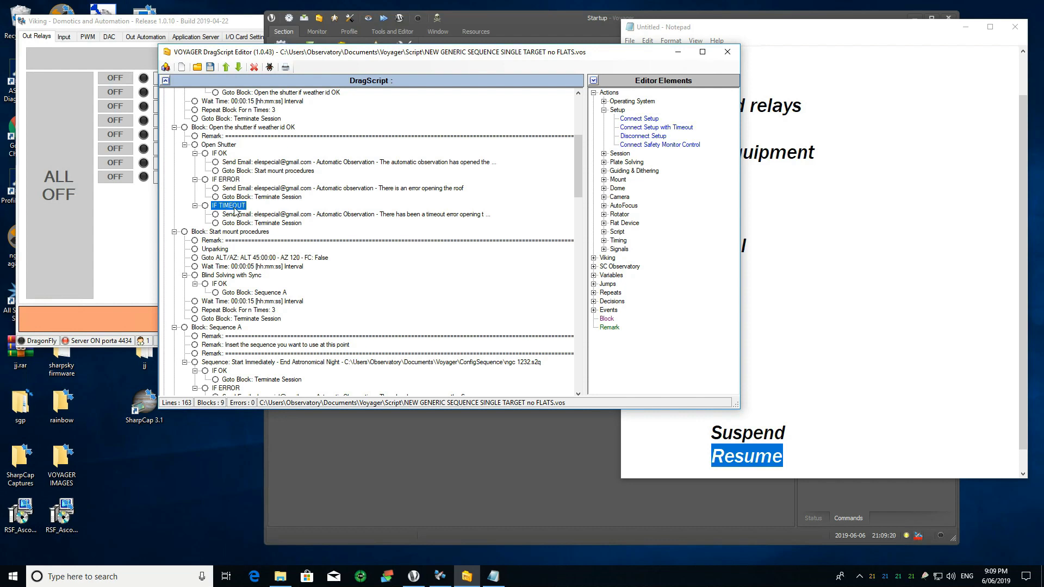
- Examine the Send Email and Goto Block actions inside each Open Shutter result branch
{"action": "left_click", "coordinate": [217, 155]}
{"action": "left_click", "coordinate": [263, 172]}
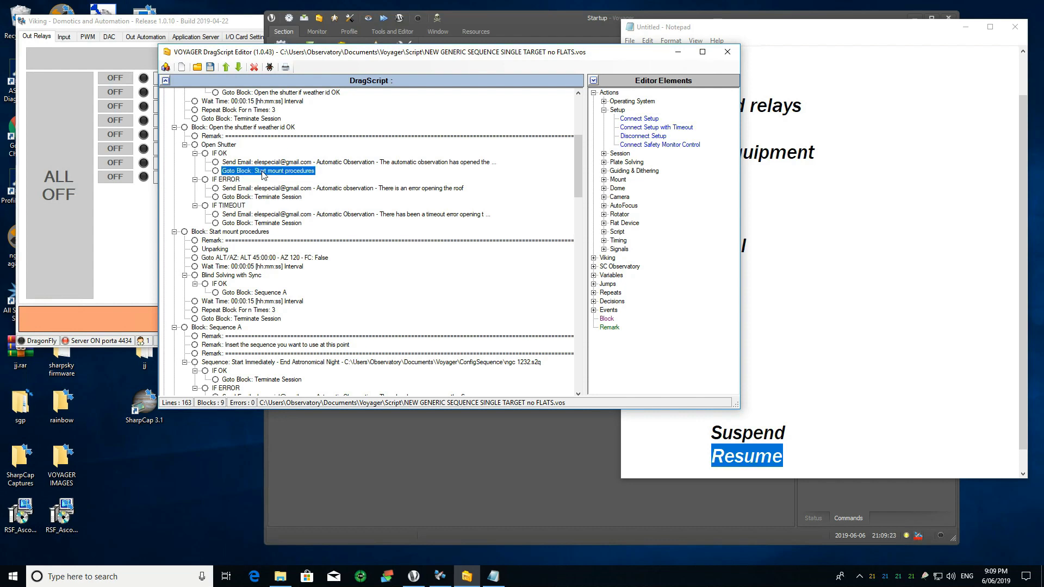
{"action": "left_click", "coordinate": [219, 180]}
{"action": "left_click", "coordinate": [237, 190]}
{"action": "left_click", "coordinate": [262, 198]}
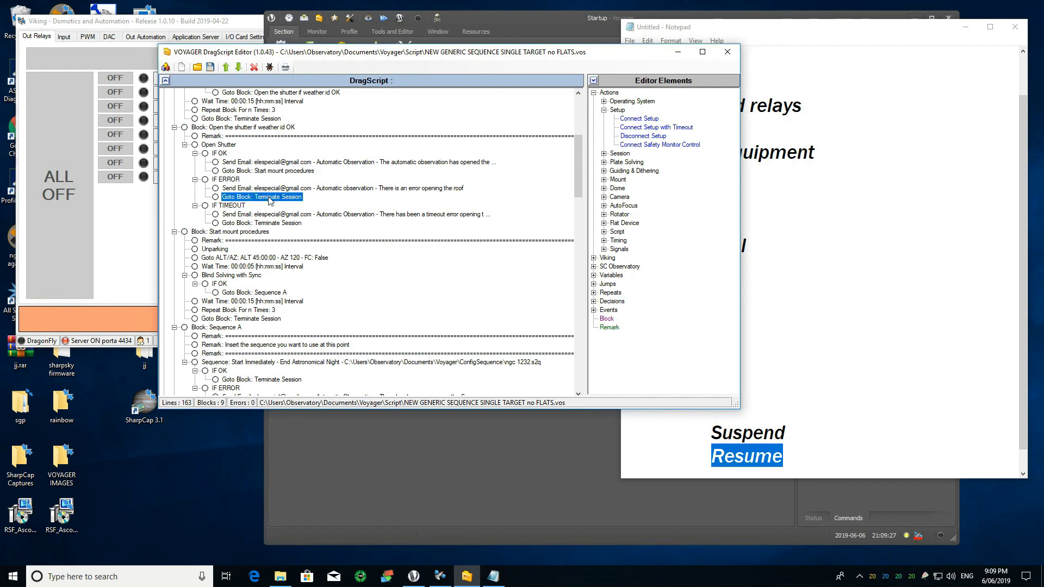
{"action": "left_click", "coordinate": [242, 208]}
{"action": "left_click", "coordinate": [266, 215]}
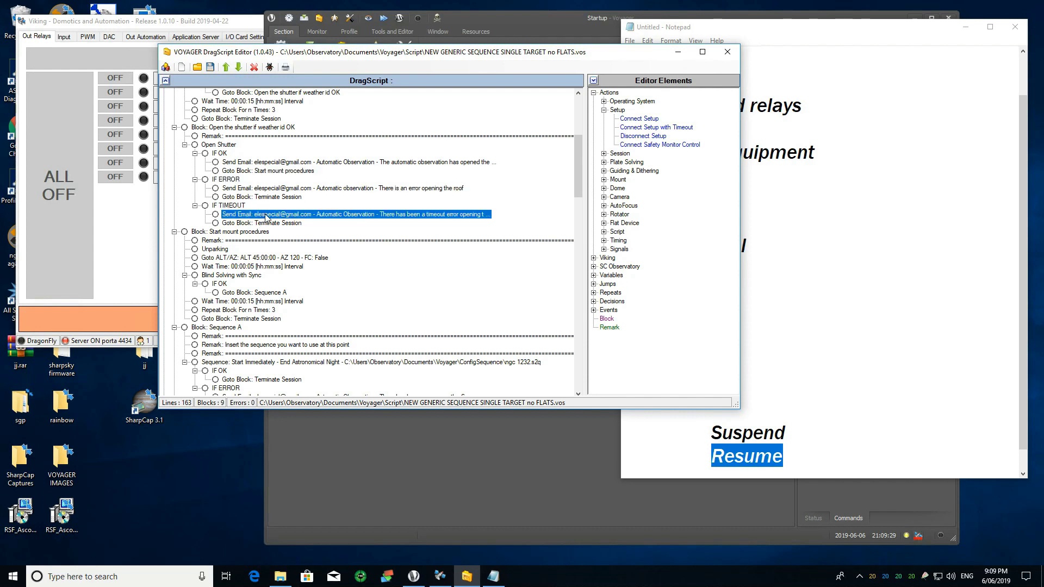
{"action": "left_click", "coordinate": [290, 225]}
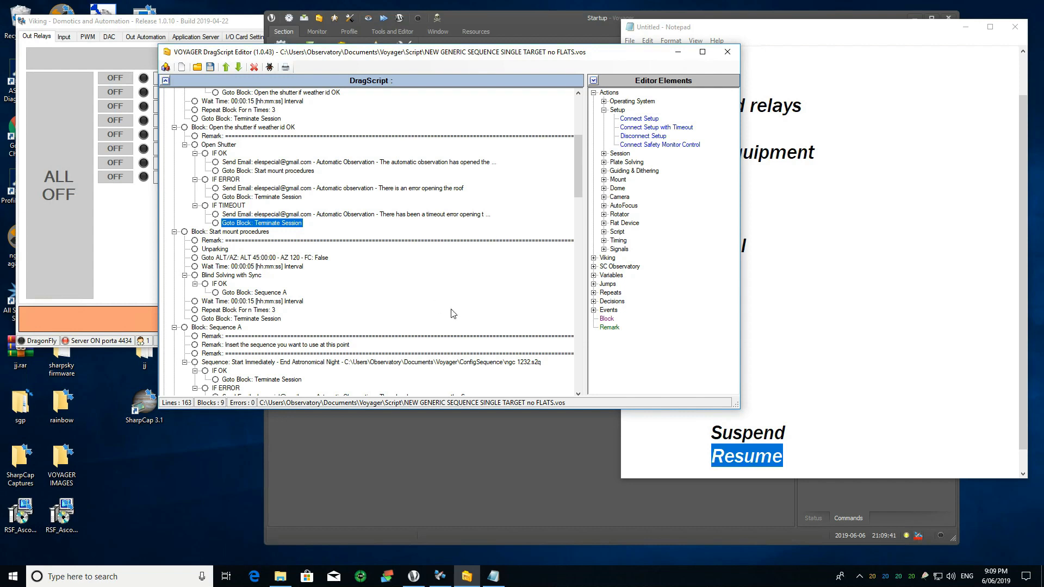
- Look through the loaded script from the start-up block to the Close Shutter branches of Terminate Session
{"action": "scroll", "coordinate": [427, 289], "scroll_direction": "down", "scroll_amount": 5}
{"action": "scroll", "coordinate": [427, 289], "scroll_direction": "down", "scroll_amount": 9}
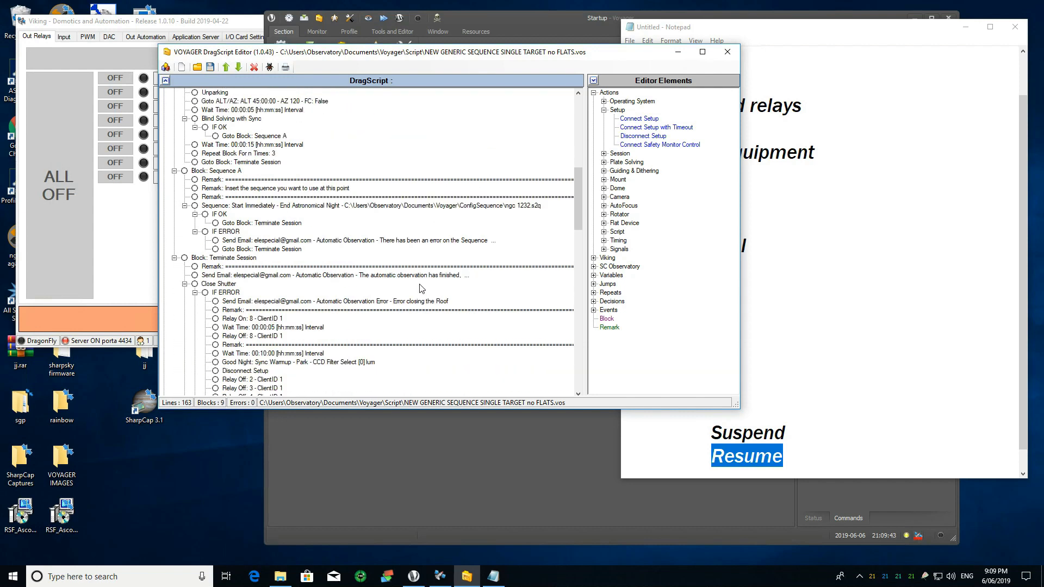
{"action": "scroll", "coordinate": [424, 284], "scroll_direction": "up", "scroll_amount": 17}
{"action": "scroll", "coordinate": [426, 280], "scroll_direction": "up", "scroll_amount": 4}
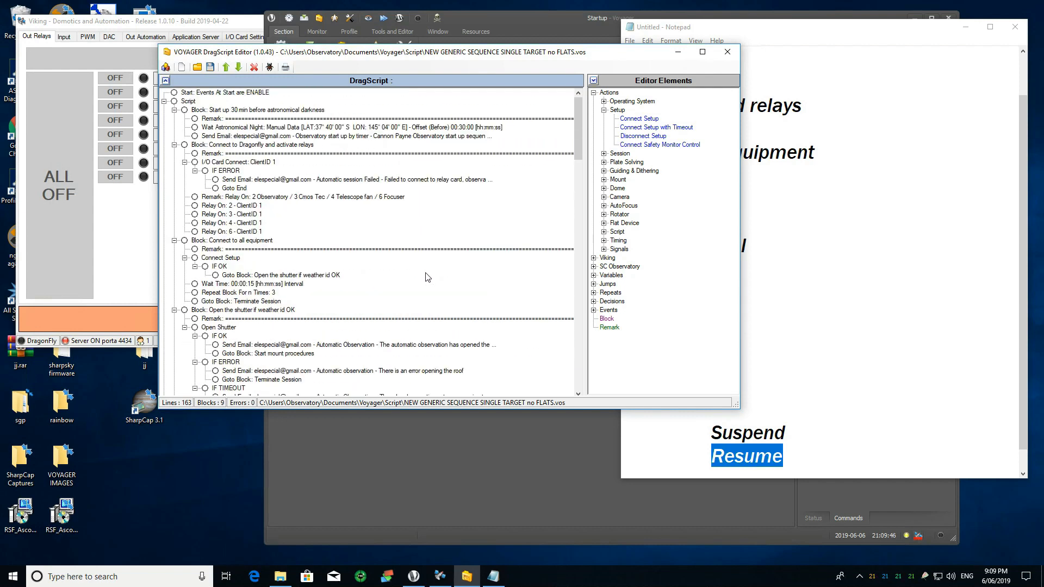
{"action": "scroll", "coordinate": [427, 277], "scroll_direction": "down", "scroll_amount": 20}
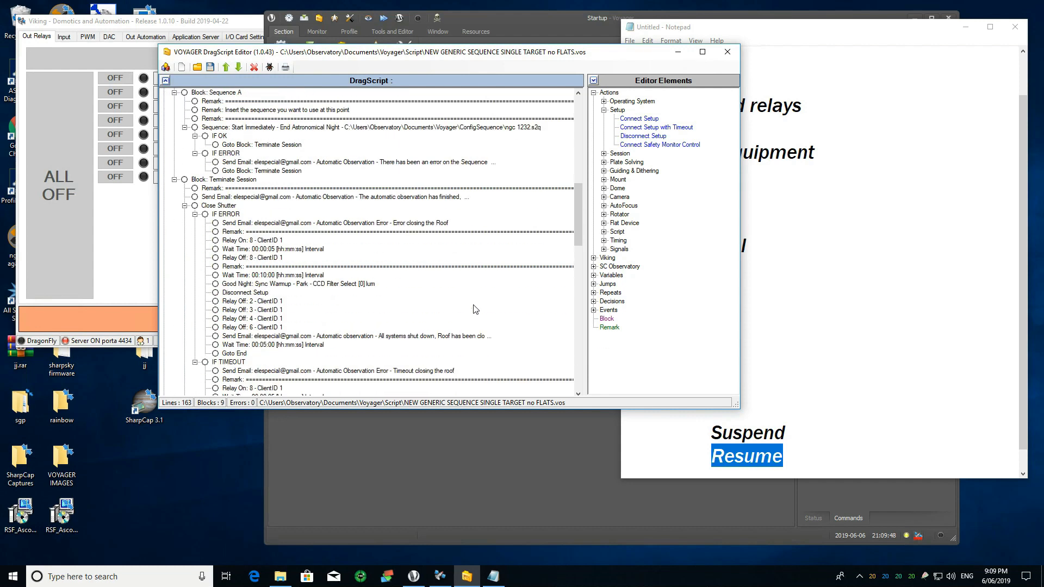
{"action": "scroll", "coordinate": [379, 278], "scroll_direction": "down", "scroll_amount": 8}
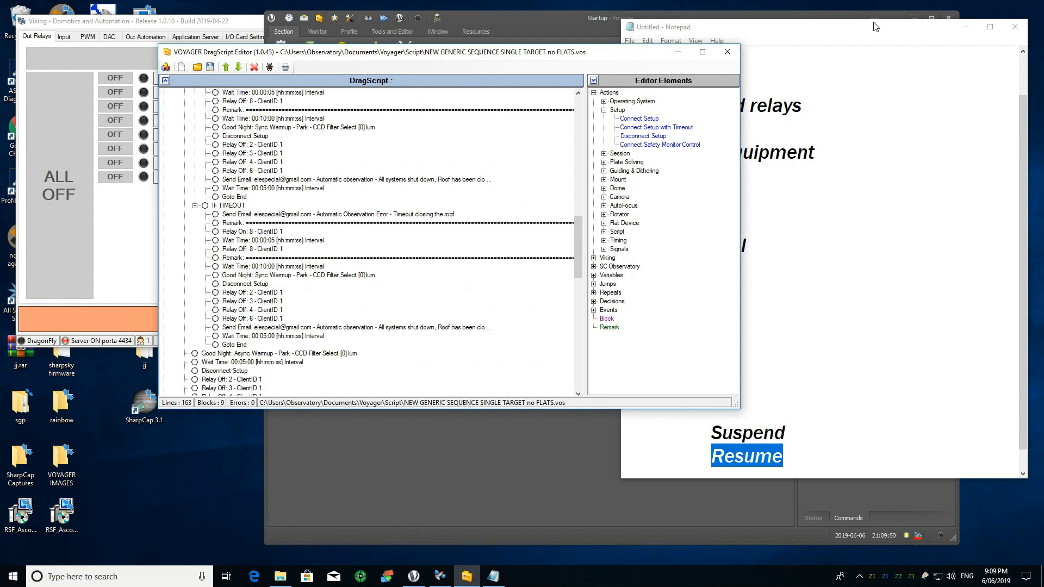
- Switch to the Notepad outline and highlight its block headings from Start up through Terminate
{"action": "left_click", "coordinate": [828, 32]}
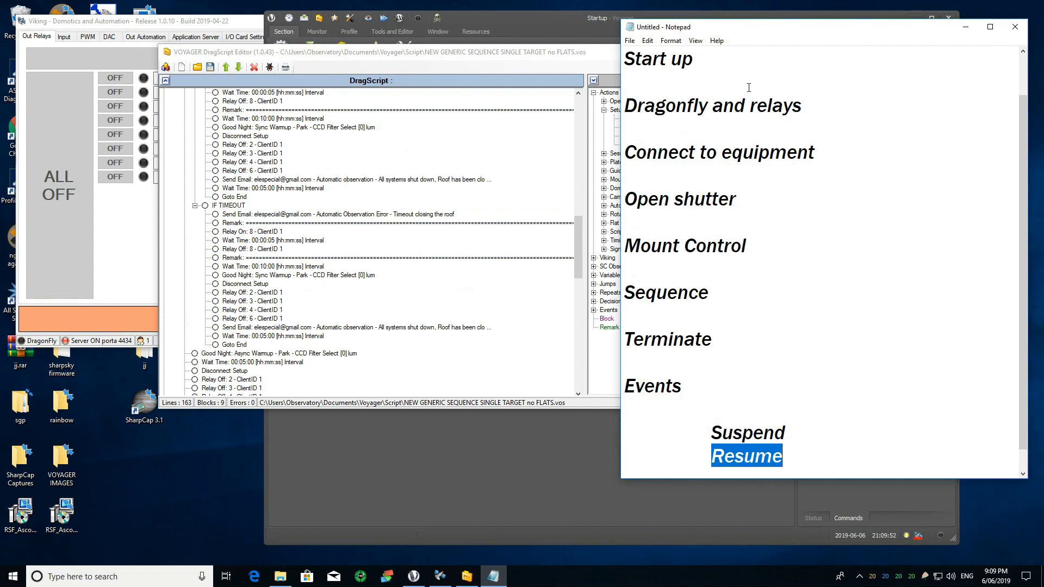
{"action": "left_click_drag", "start_coordinate": [628, 59], "coordinate": [841, 361]}
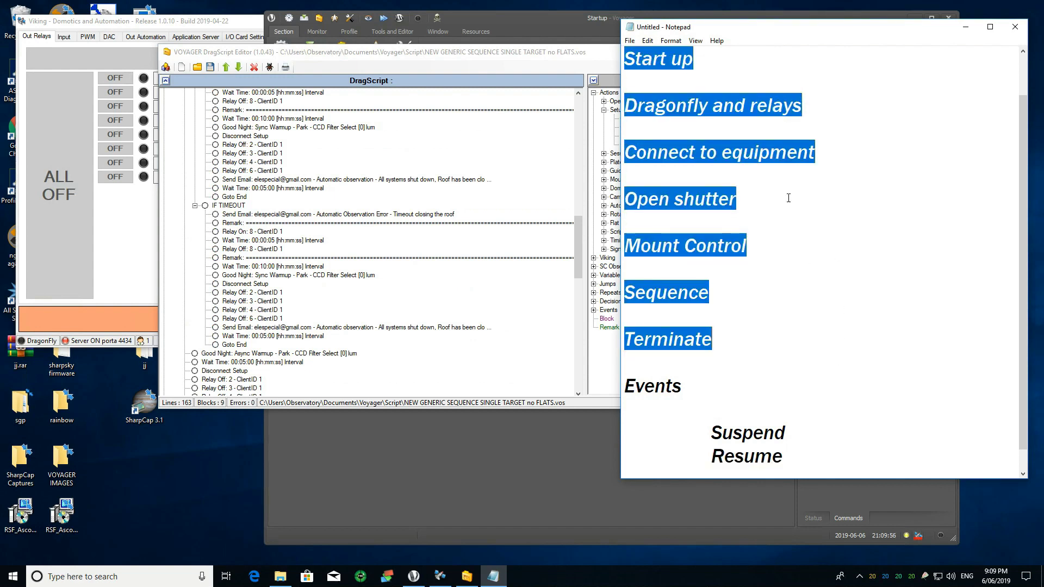
{"action": "left_click", "coordinate": [711, 84]}
{"action": "left_click_drag", "start_coordinate": [628, 57], "coordinate": [898, 256]}
- Go through the outline headings one by one, from Dragonfly and relays to Sequence, and return to the outline's beginning
{"action": "left_click", "coordinate": [680, 109]}
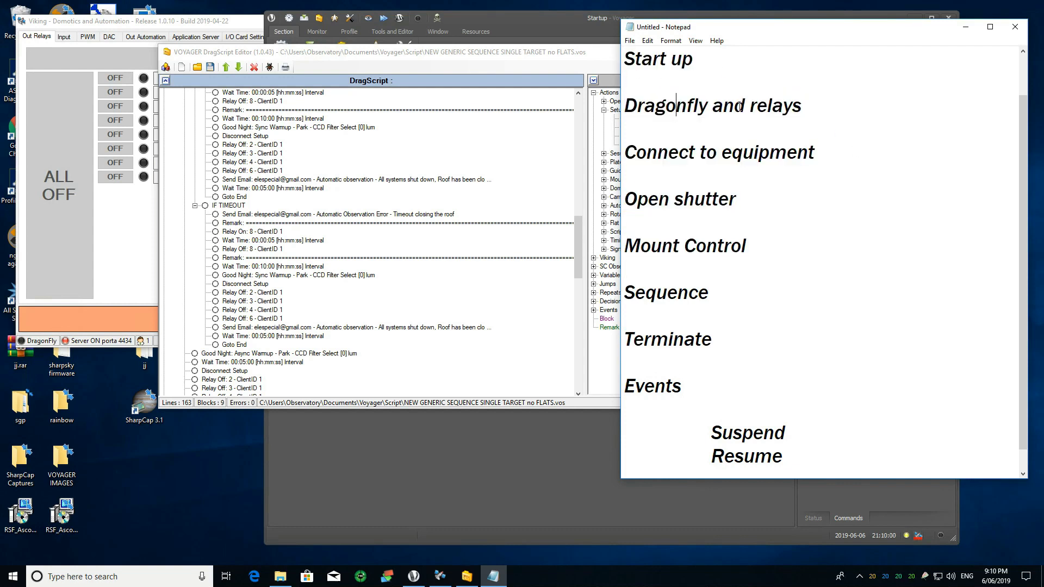
{"action": "left_click_drag", "start_coordinate": [804, 107], "coordinate": [732, 106]}
{"action": "left_click_drag", "start_coordinate": [670, 153], "coordinate": [908, 170]}
{"action": "left_click_drag", "start_coordinate": [626, 201], "coordinate": [816, 207]}
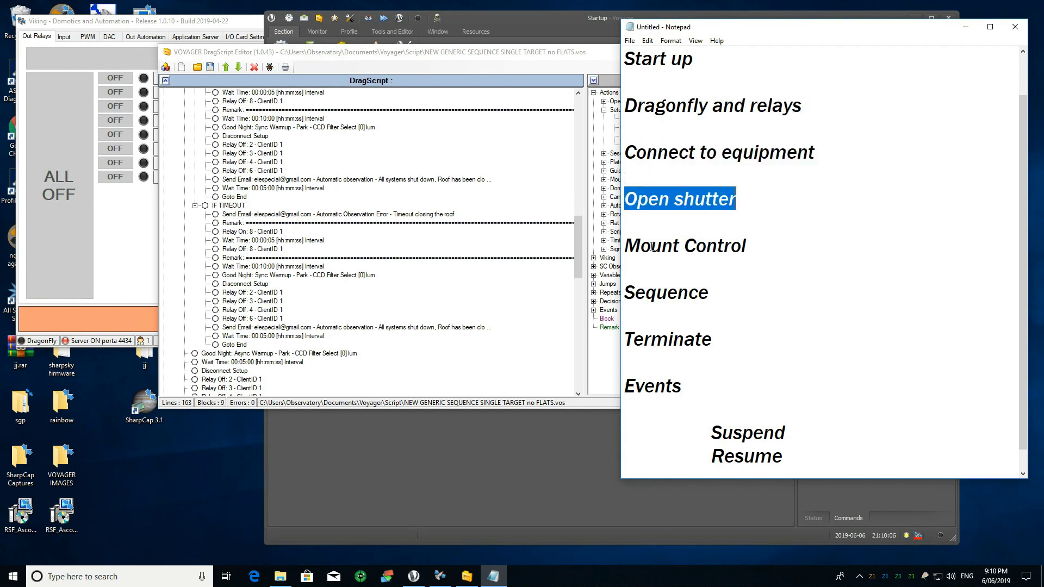
{"action": "left_click_drag", "start_coordinate": [628, 246], "coordinate": [759, 248]}
{"action": "left_click_drag", "start_coordinate": [635, 294], "coordinate": [822, 301]}
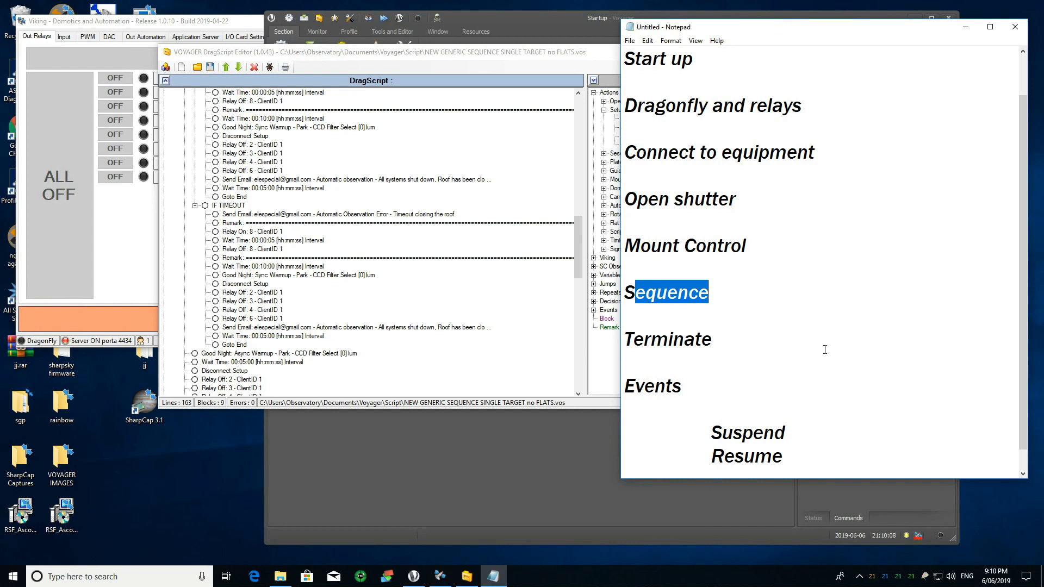
{"action": "scroll", "coordinate": [825, 350], "scroll_direction": "down", "scroll_amount": 1}
{"action": "scroll", "coordinate": [719, 143], "scroll_direction": "up", "scroll_amount": 2}
{"action": "left_click", "coordinate": [763, 124]}
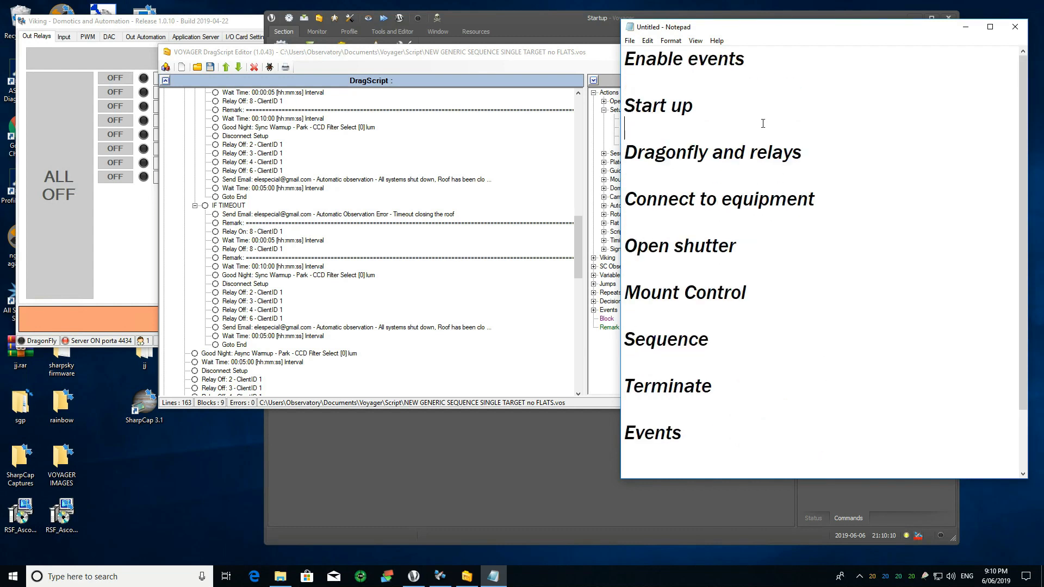
- Switch to the DragScript Editor and move its window beside Notepad so that the outline is uncovered
{"action": "left_click", "coordinate": [462, 52]}
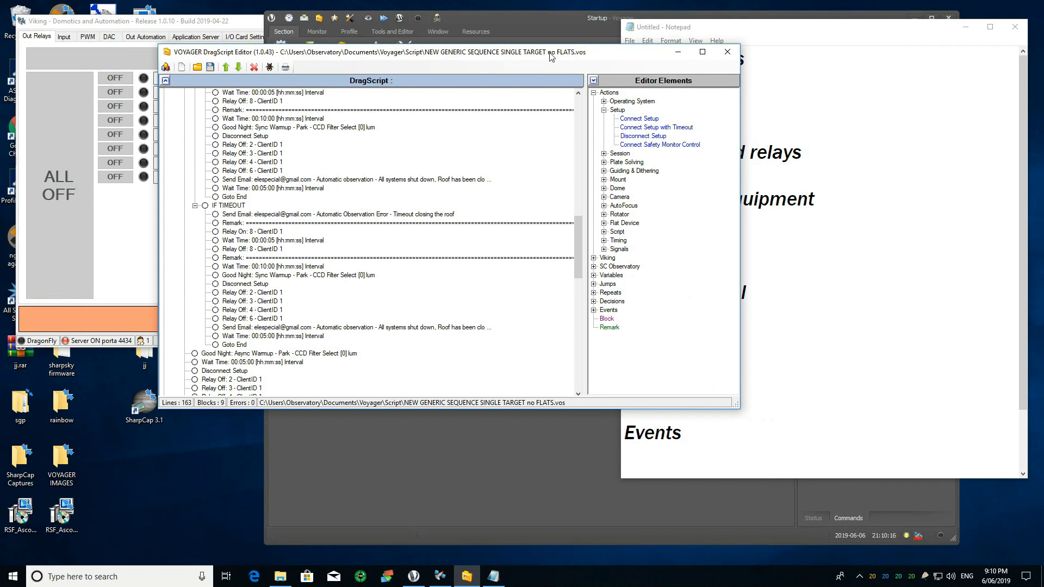
{"action": "left_click_drag", "start_coordinate": [512, 54], "coordinate": [375, 56]}
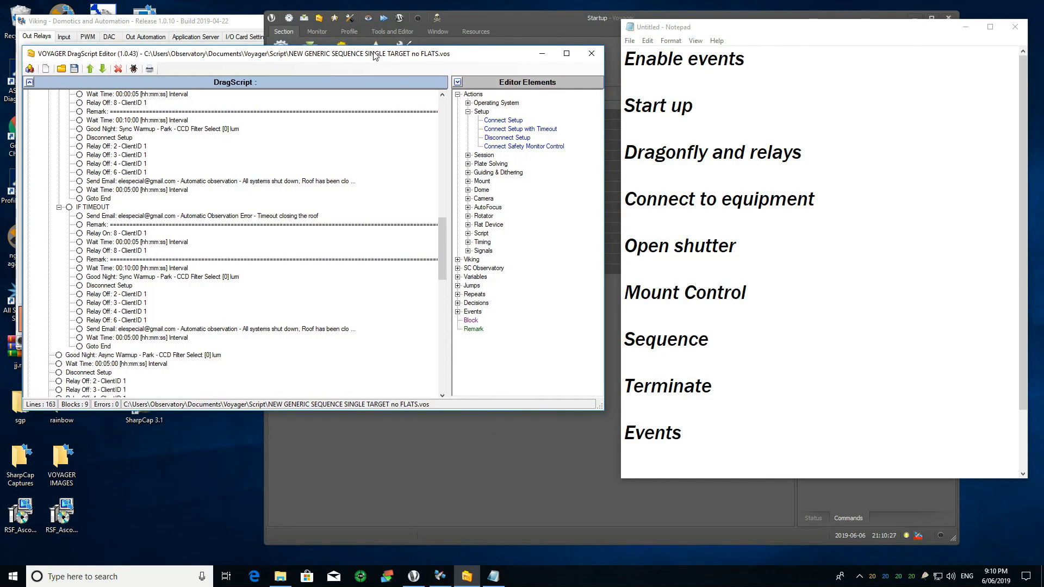